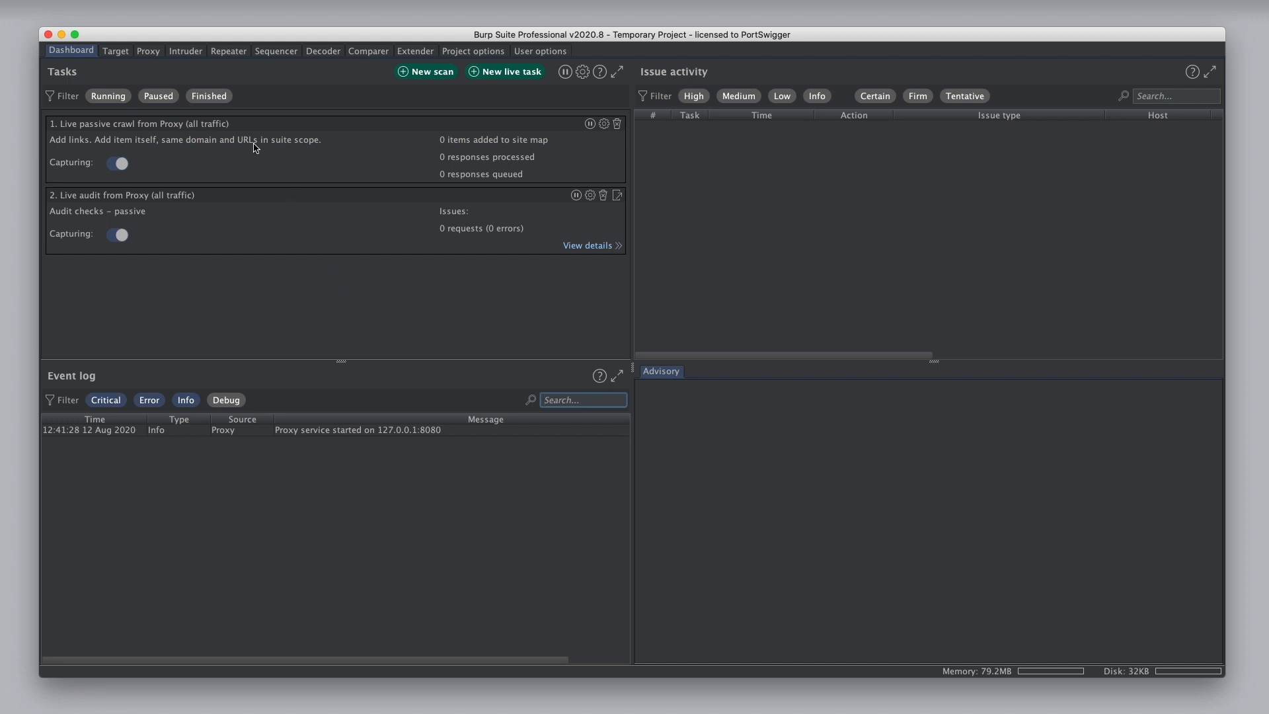
Step: Open Burp's embedded browser from the Proxy tool and load portswigger.net in it
left_click(158, 57)
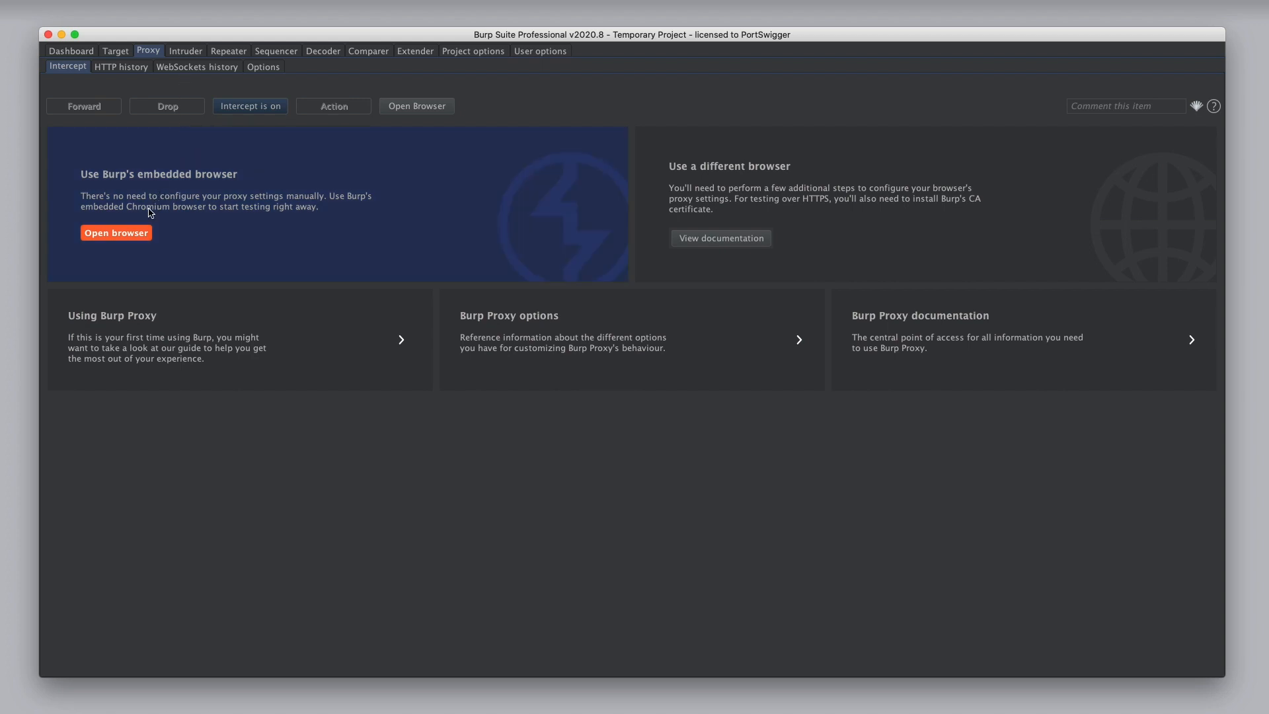
left_click(116, 233)
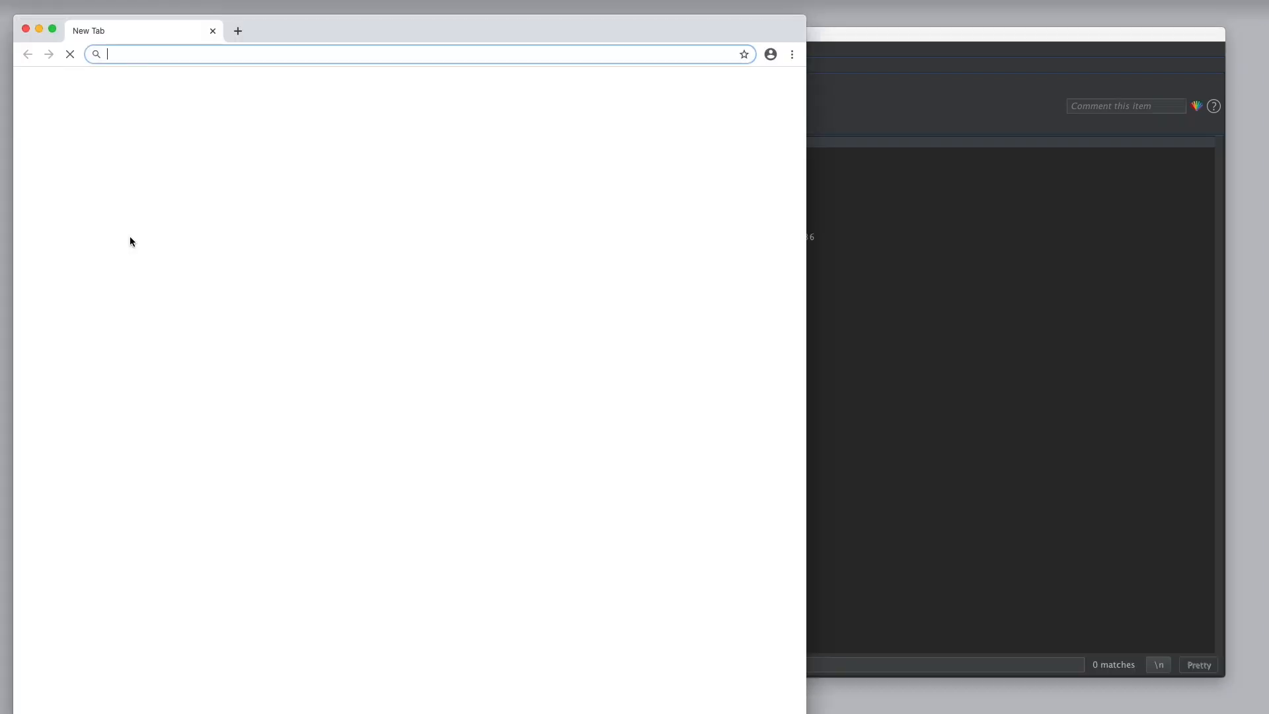
type("portswigger.net")
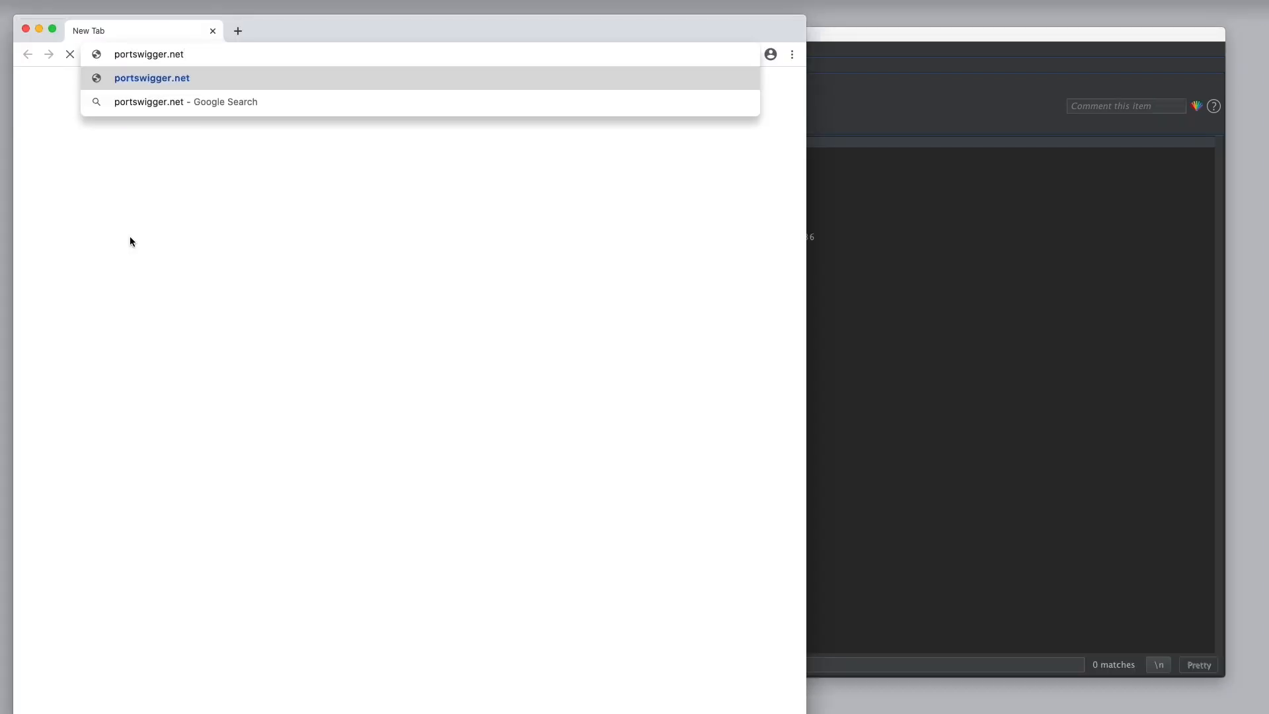
key("Return")
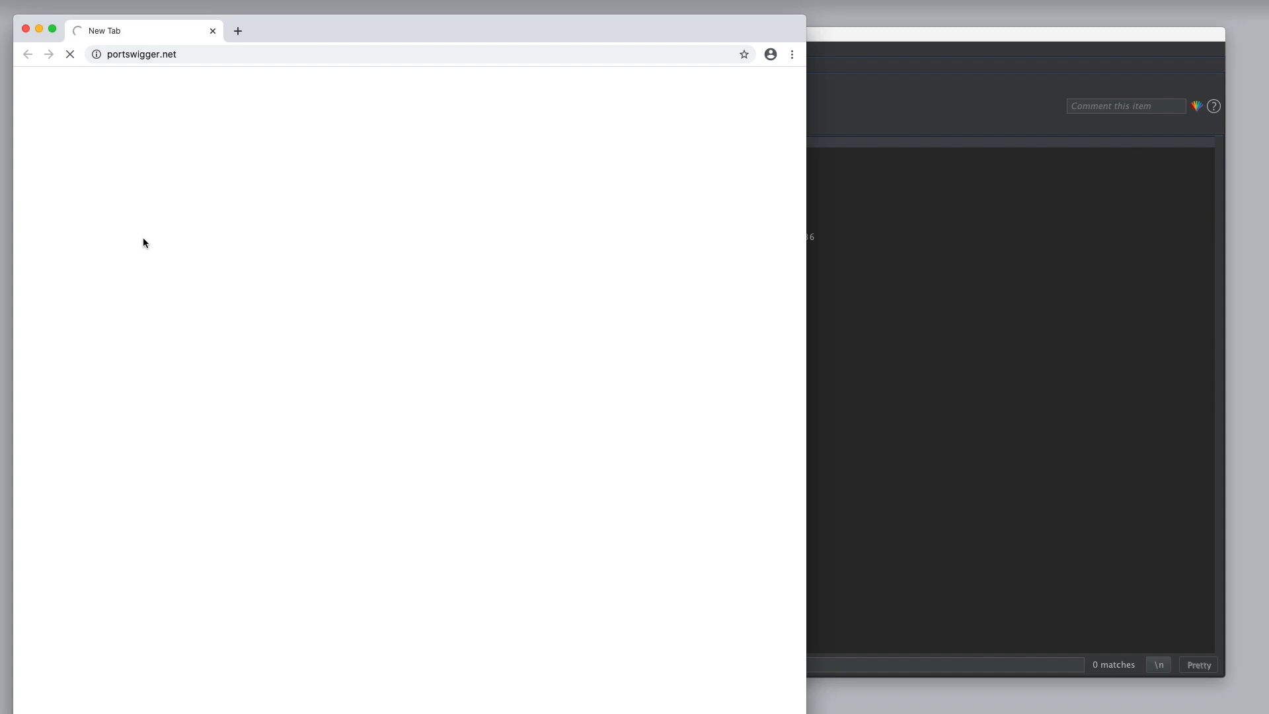
Step: Back in Burp Suite, forward the intercepted requests one by one, and turn interception off
left_click(841, 289)
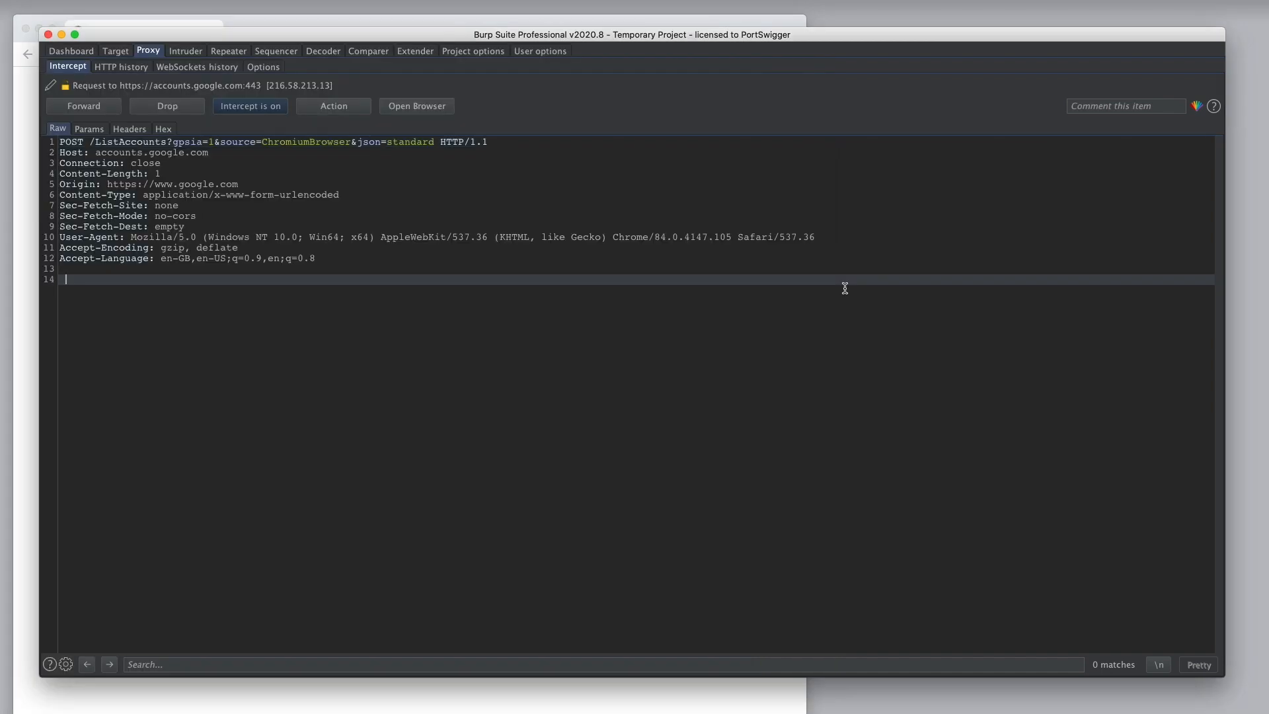
left_click(96, 108)
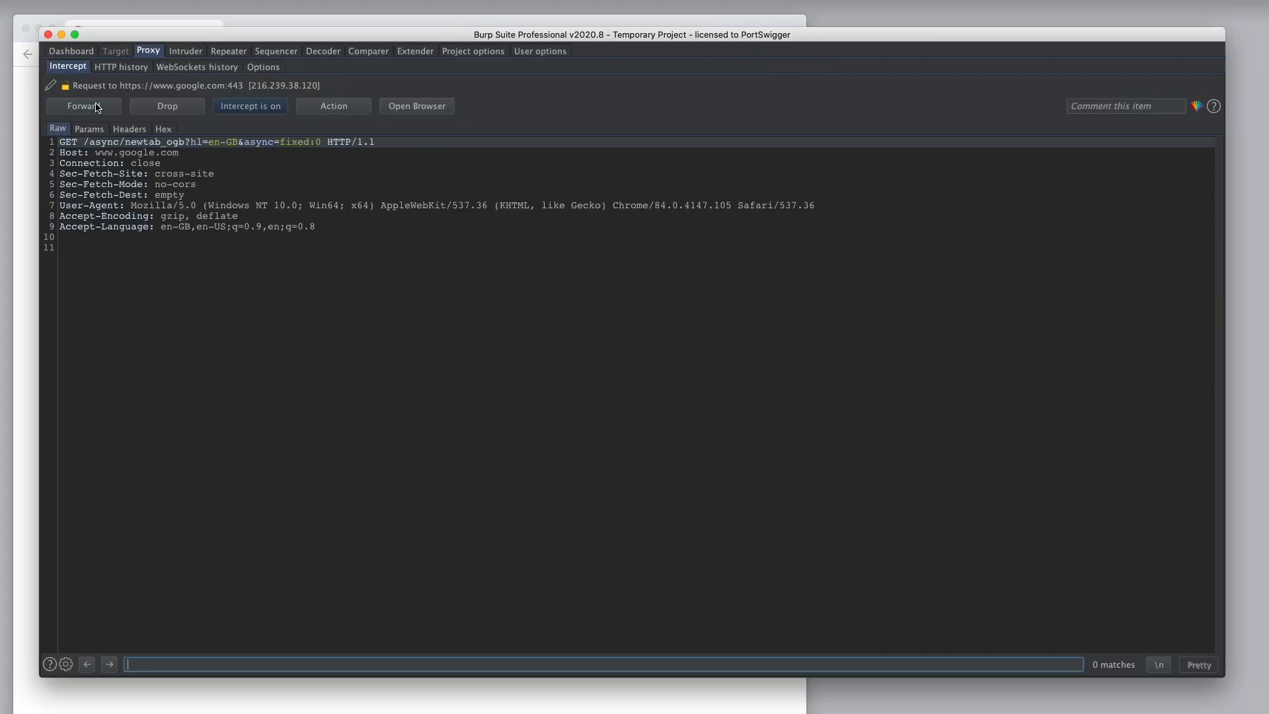
left_click(96, 108)
left_click(97, 108)
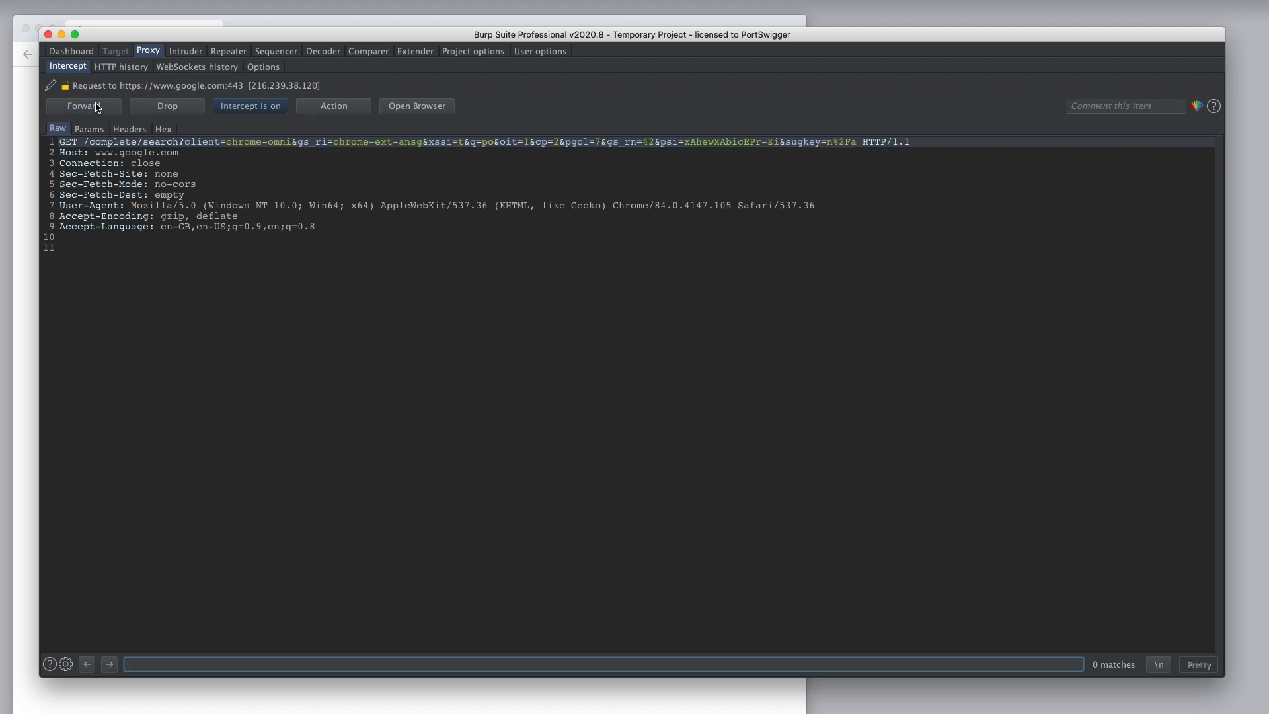
left_click(97, 108)
left_click(97, 108)
left_click(97, 108)
left_click(97, 108)
left_click(96, 107)
left_click(97, 108)
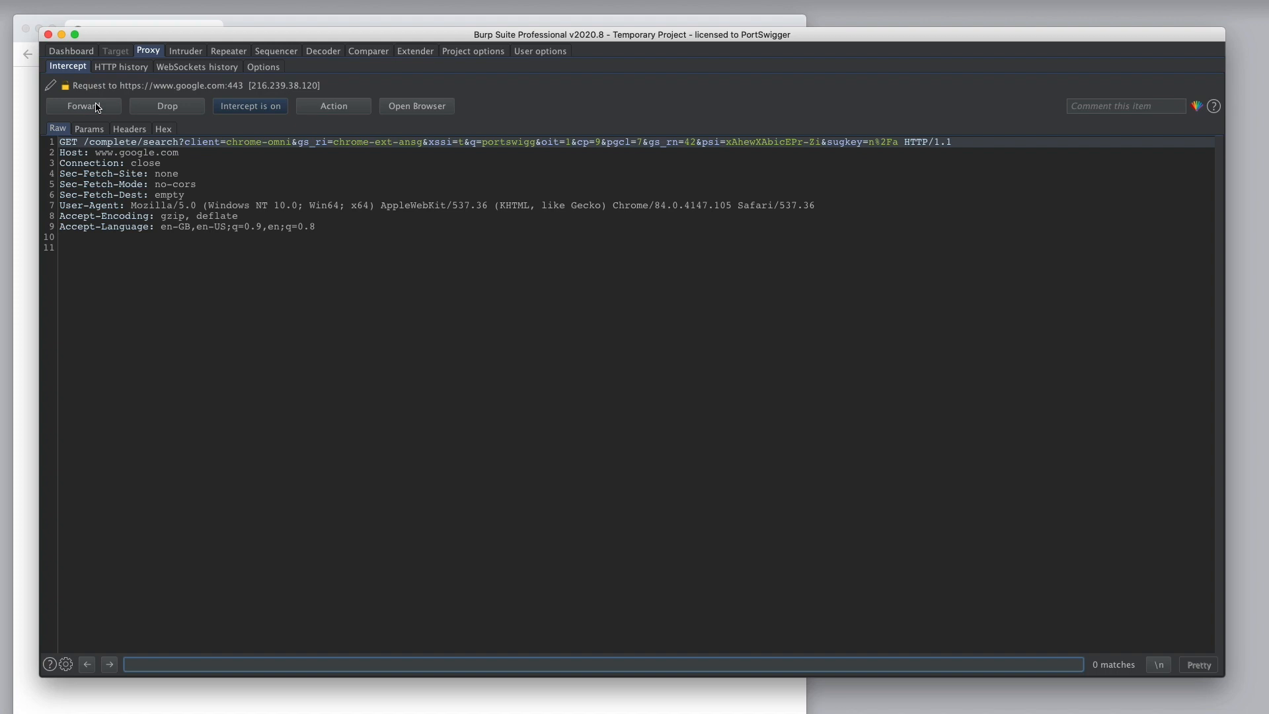
left_click(252, 107)
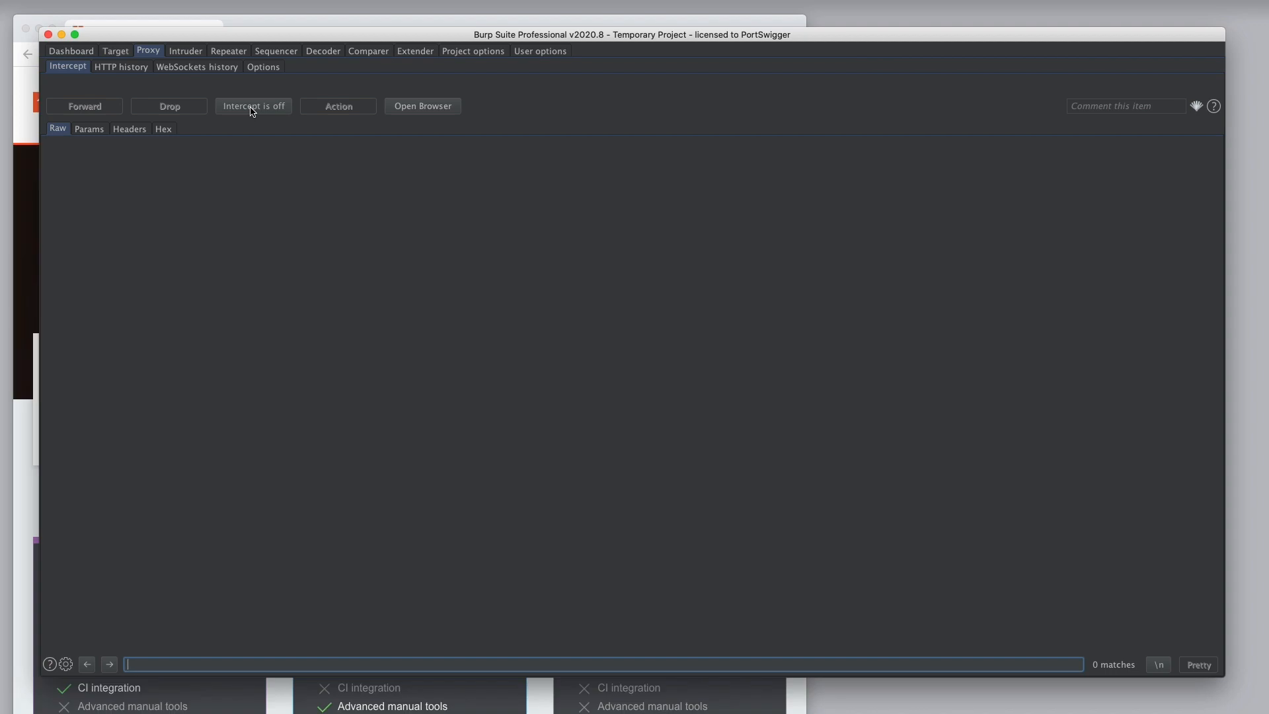
Step: Review the interception settings for client requests and server responses in the proxy options, and return to the intercept view
left_click(262, 68)
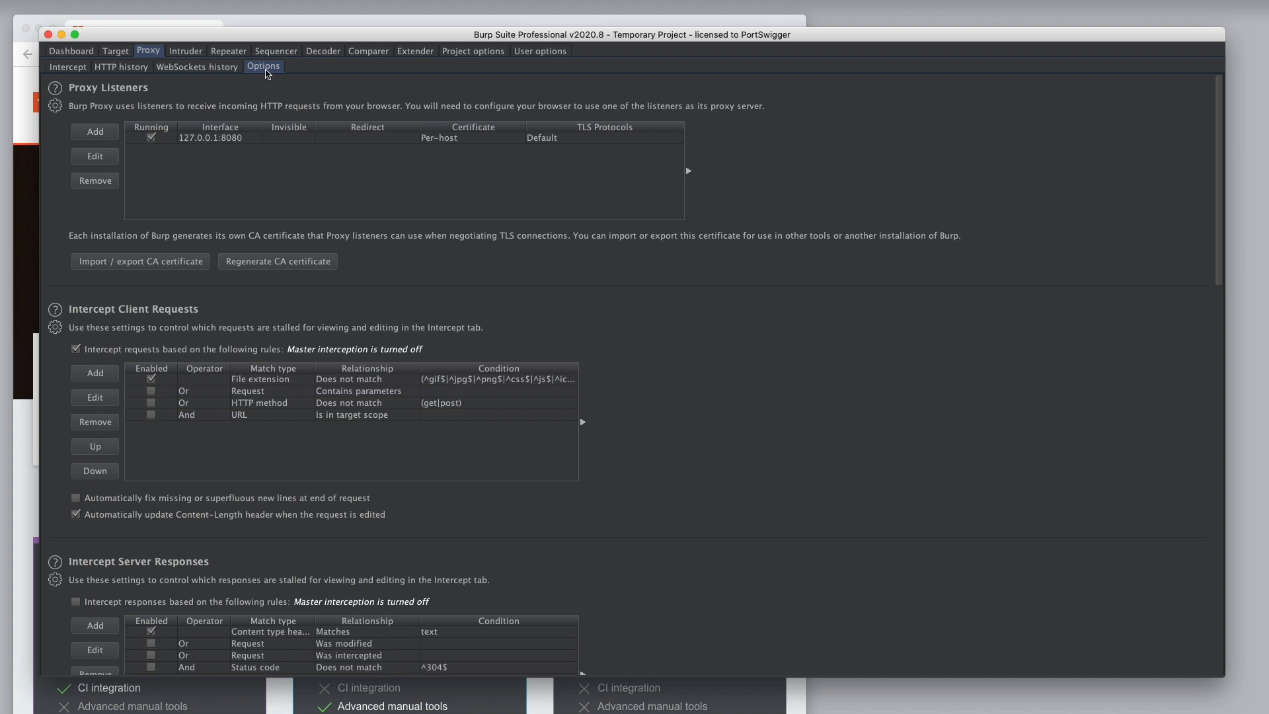
scroll(516, 304, "down", 6)
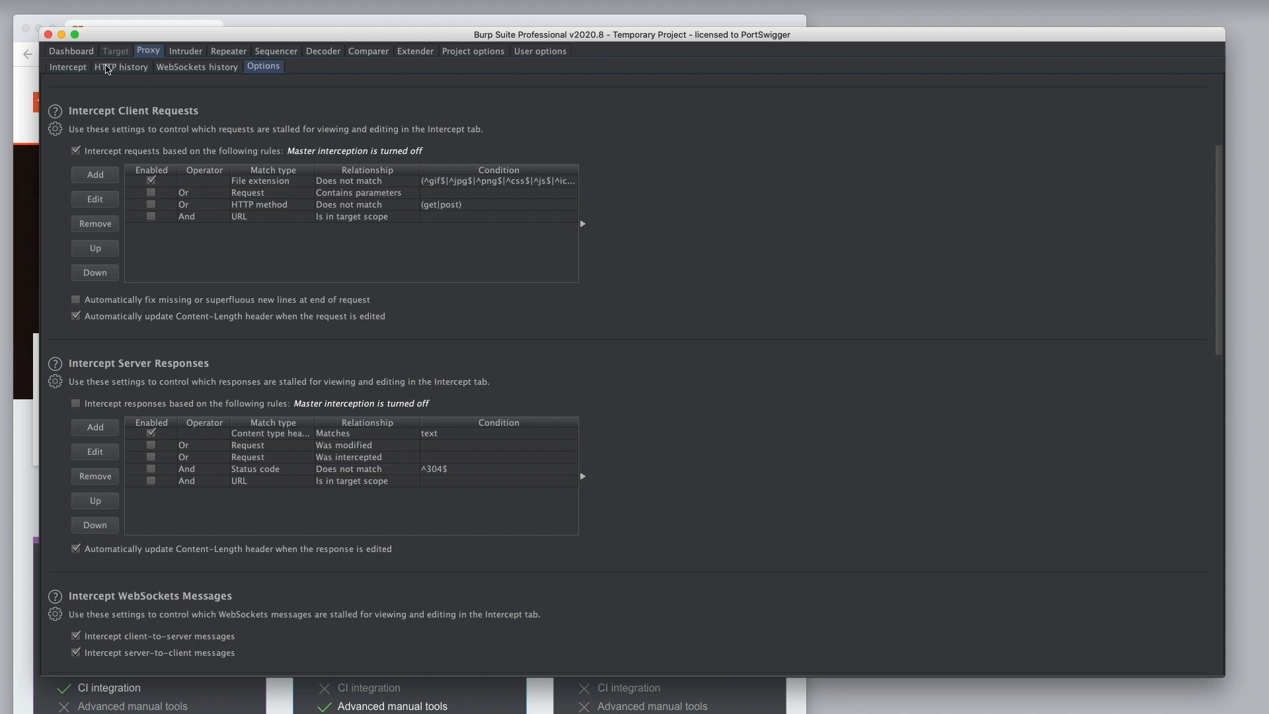
left_click(69, 67)
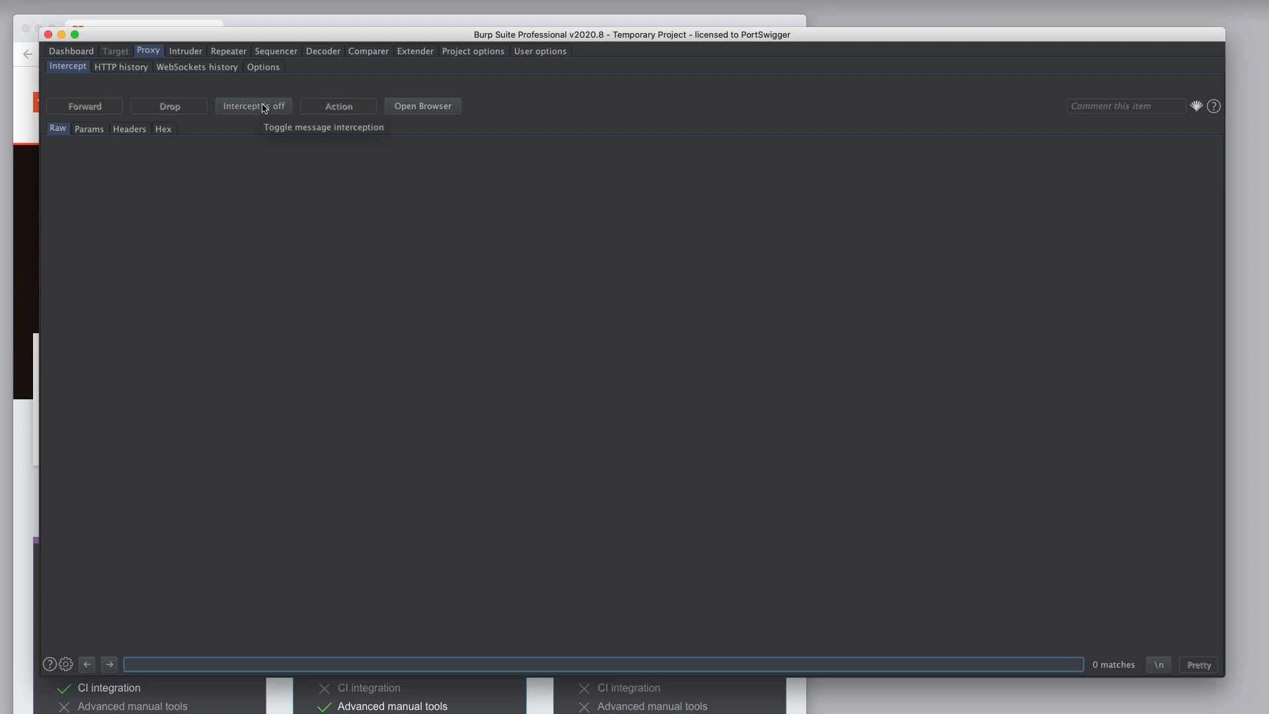
Step: Try enabling the client request interception rule for requests that contain parameters, and disable it again
left_click(264, 67)
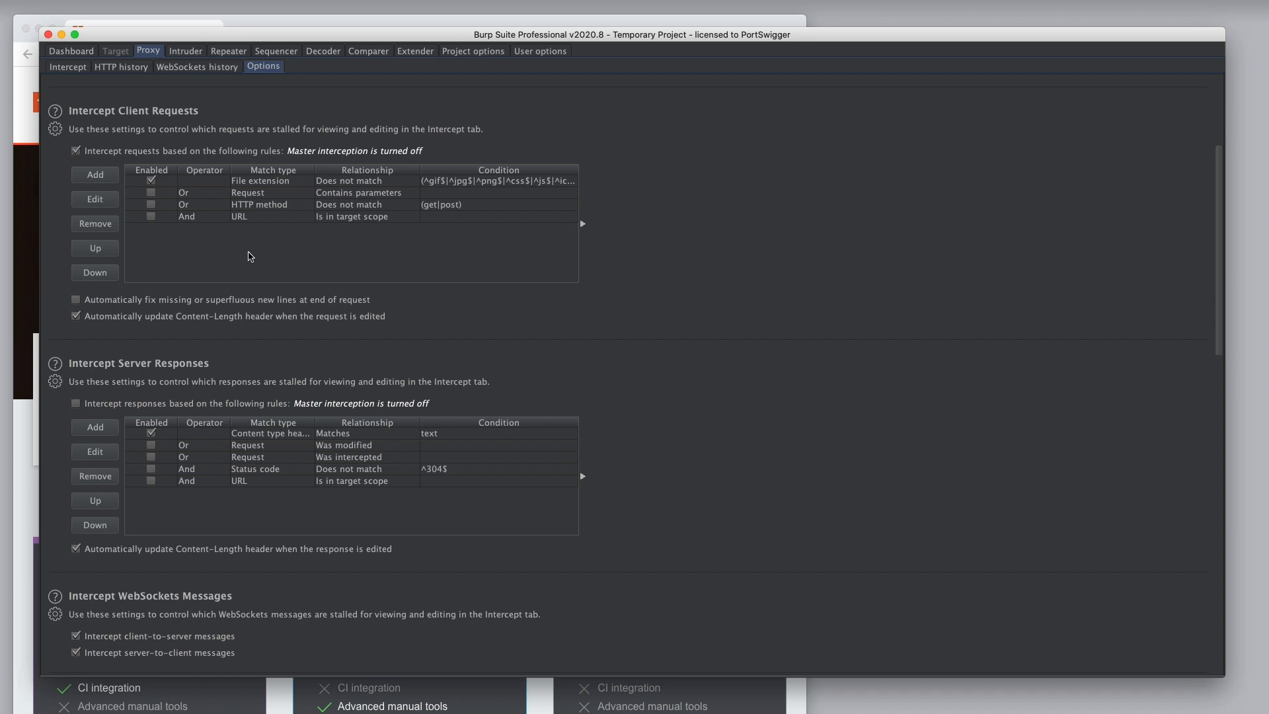
left_click(151, 193)
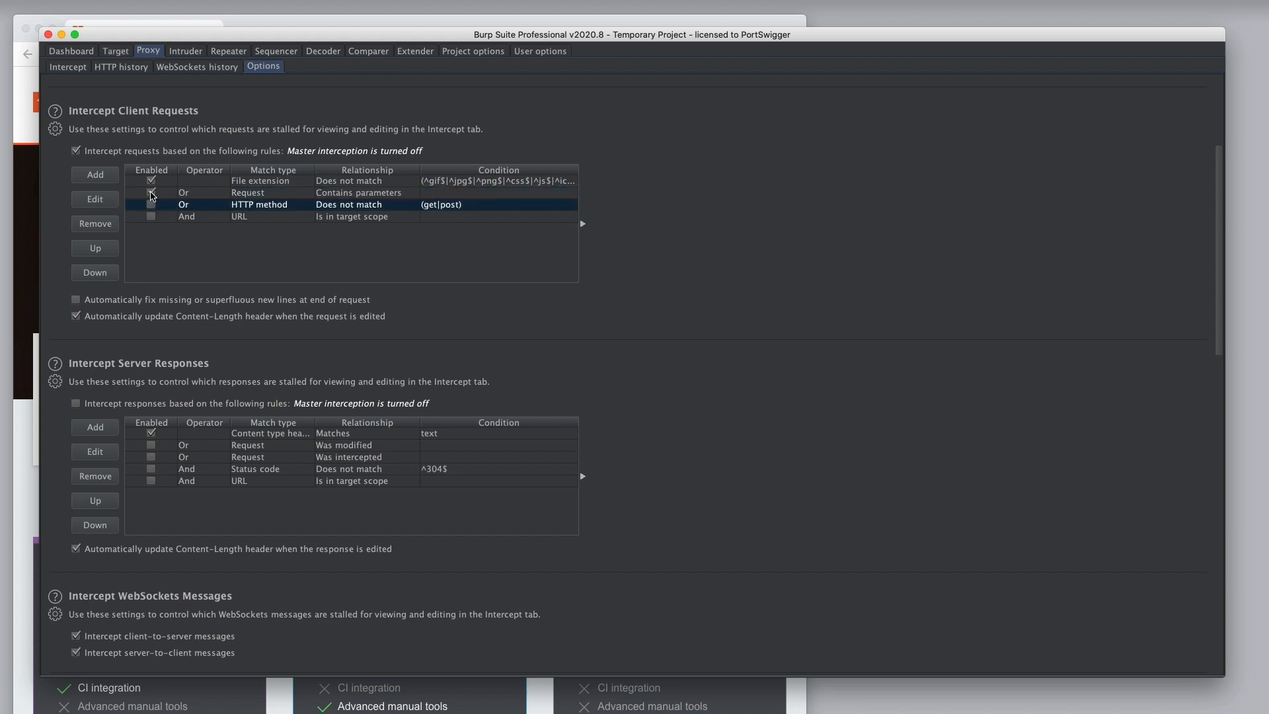
left_click(151, 192)
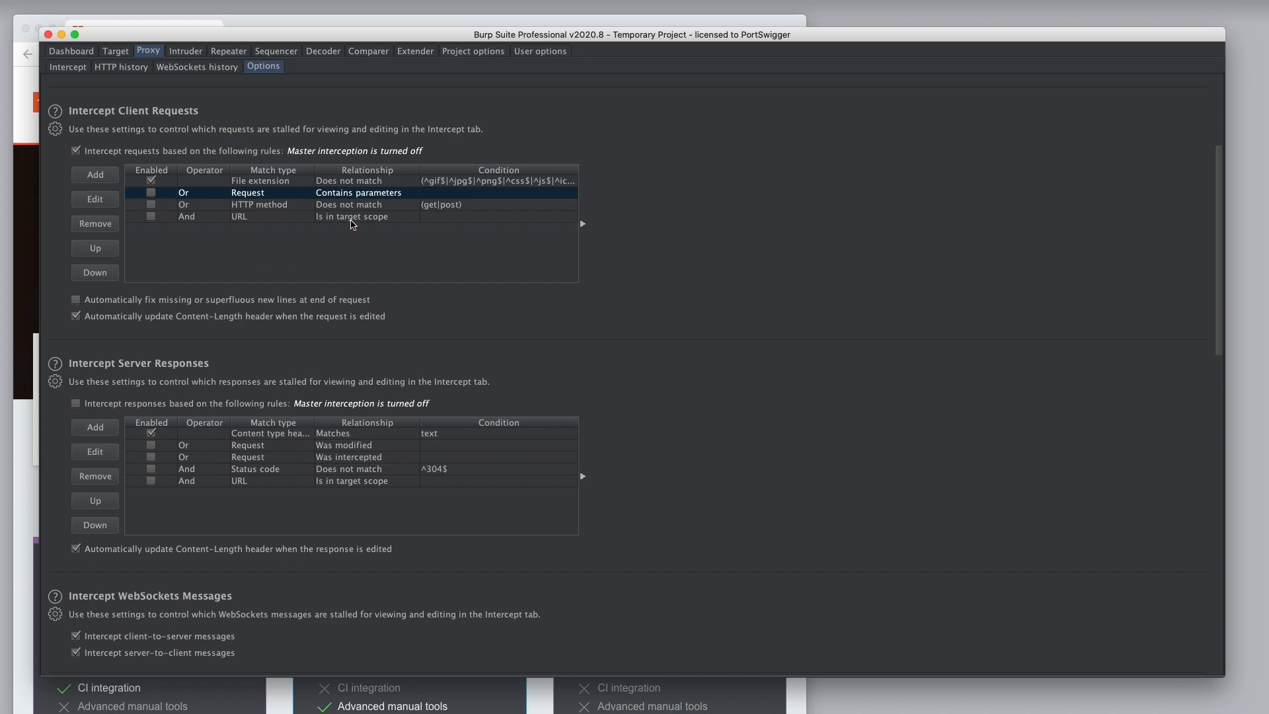
Step: Examine the client request interception rules for file extension, request parameters, HTTP method and URL target scope
left_click(270, 182)
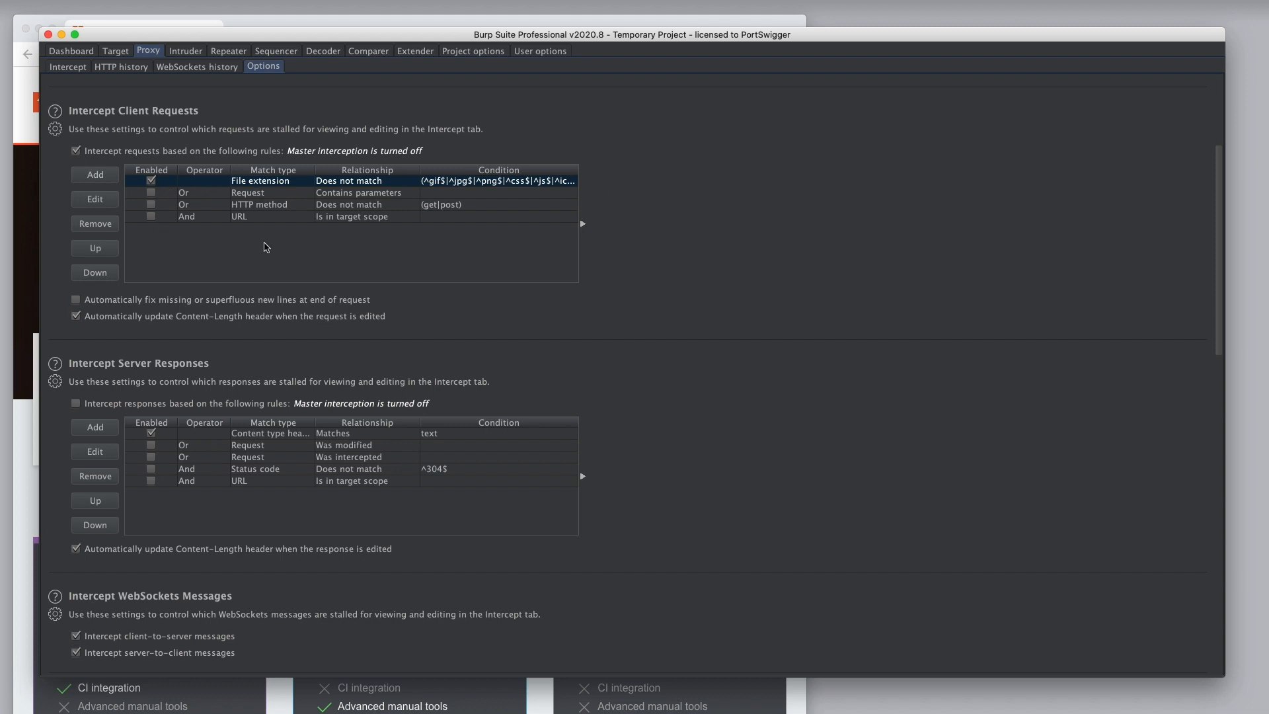
left_click(421, 195)
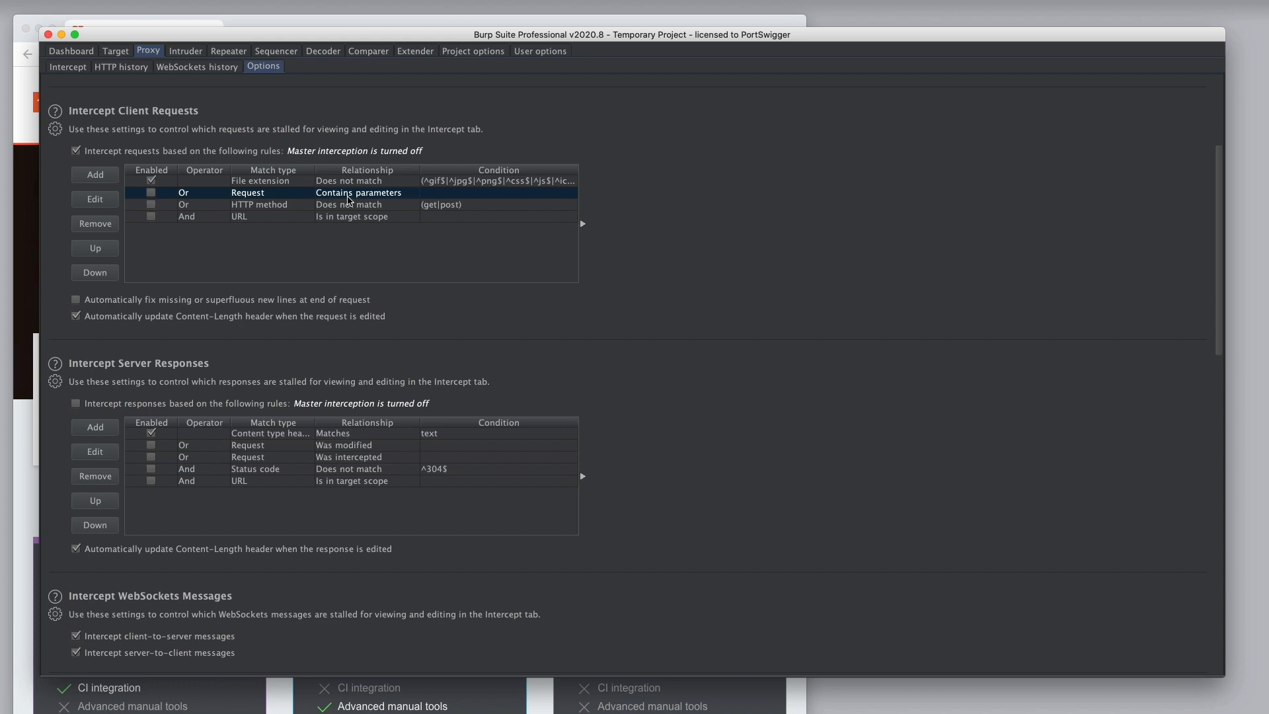
left_click(366, 209)
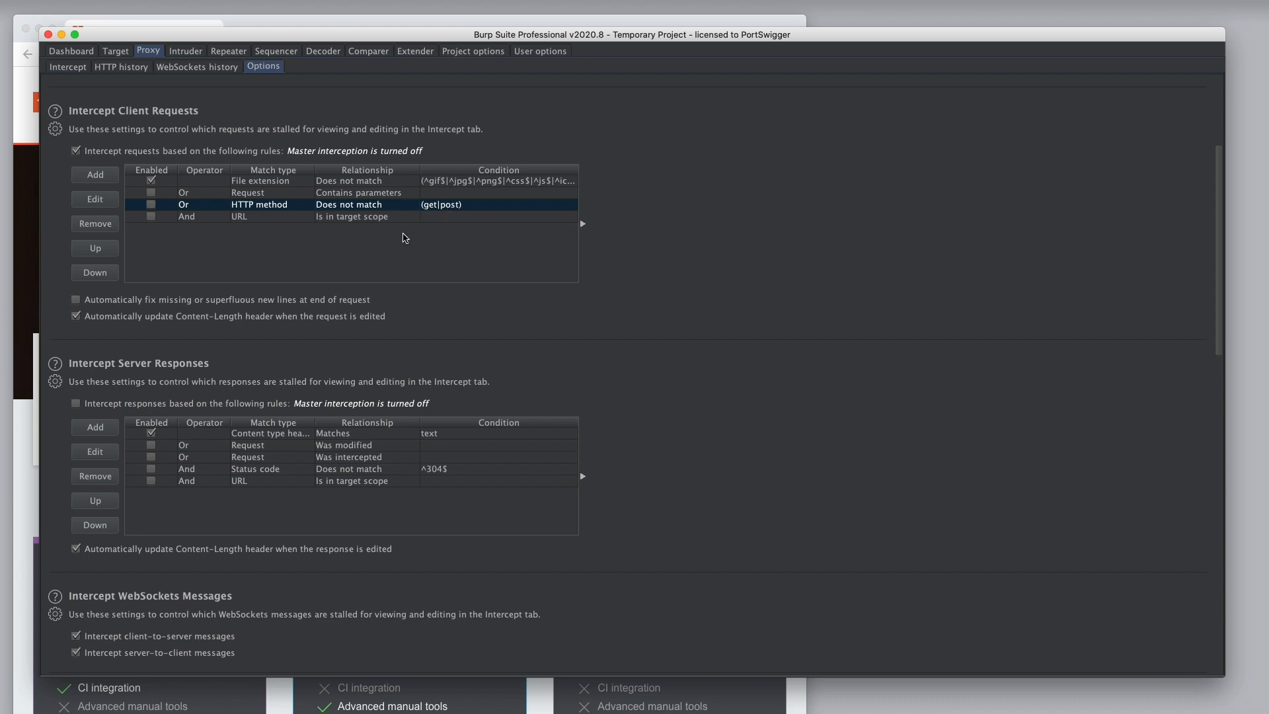
left_click(265, 218)
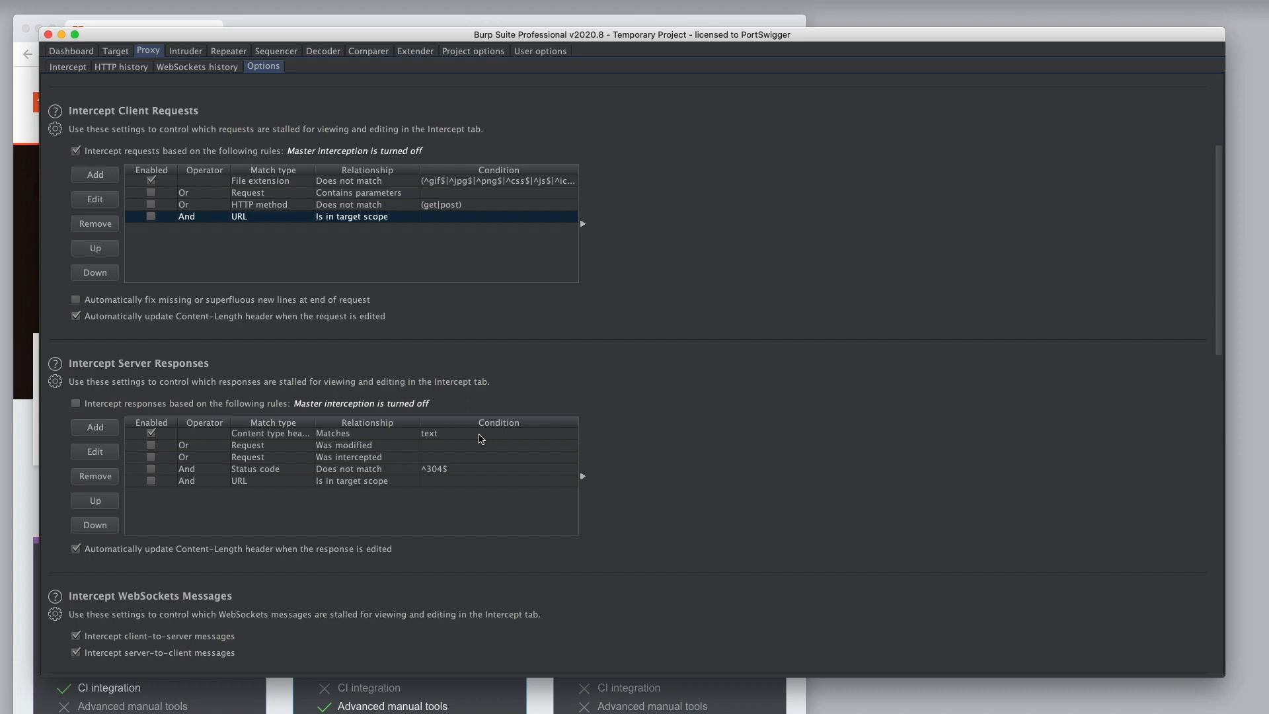
Step: Examine the server response interception rules for content type, status code and URL target scope
left_click(480, 435)
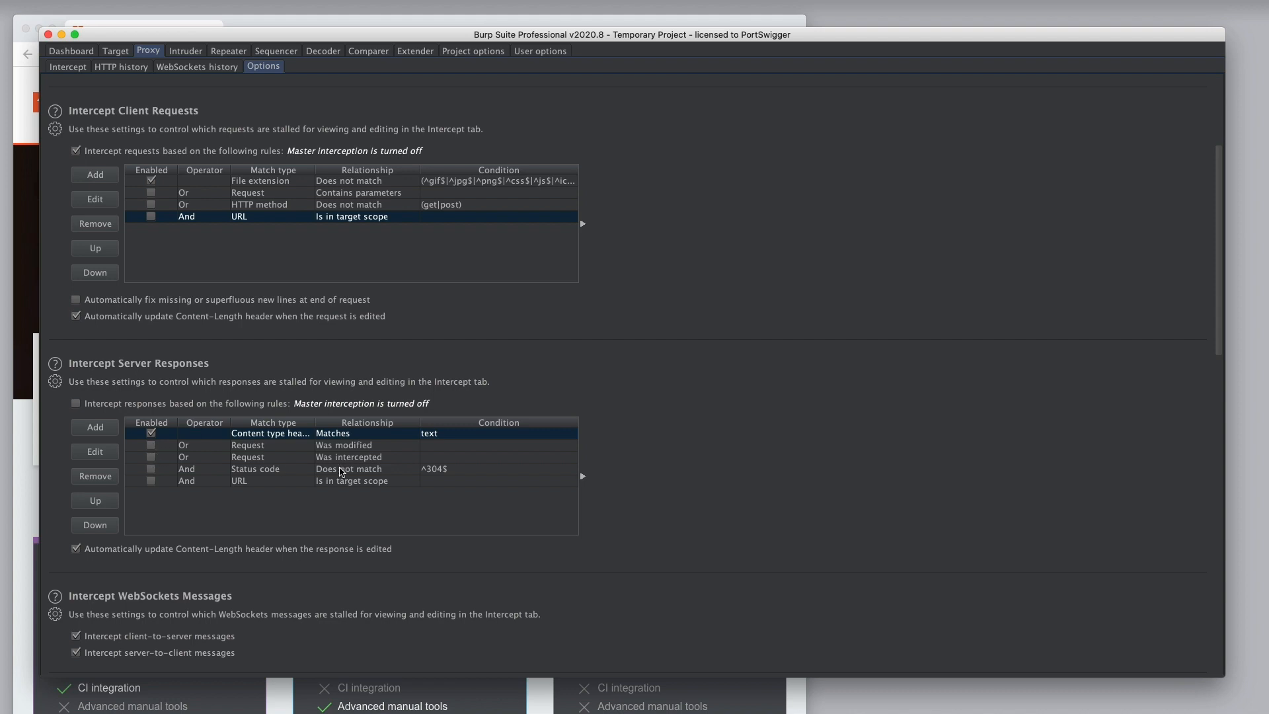
left_click(341, 470)
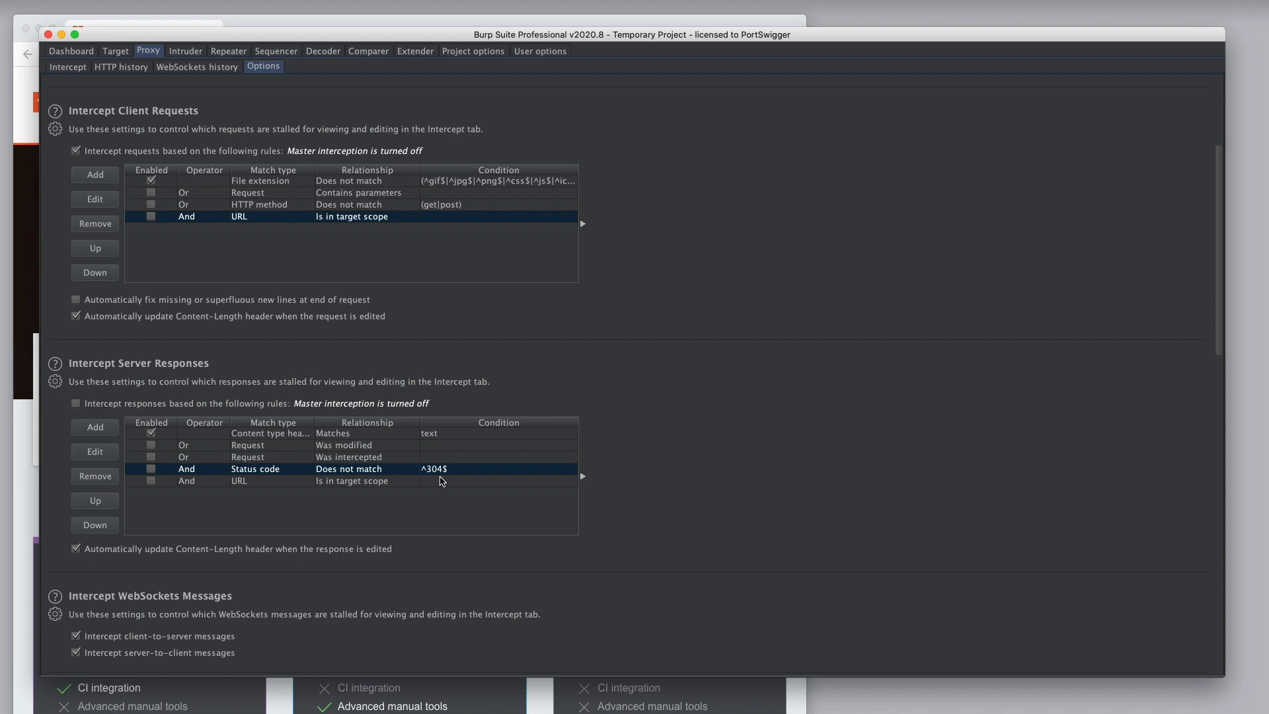
left_click(384, 482)
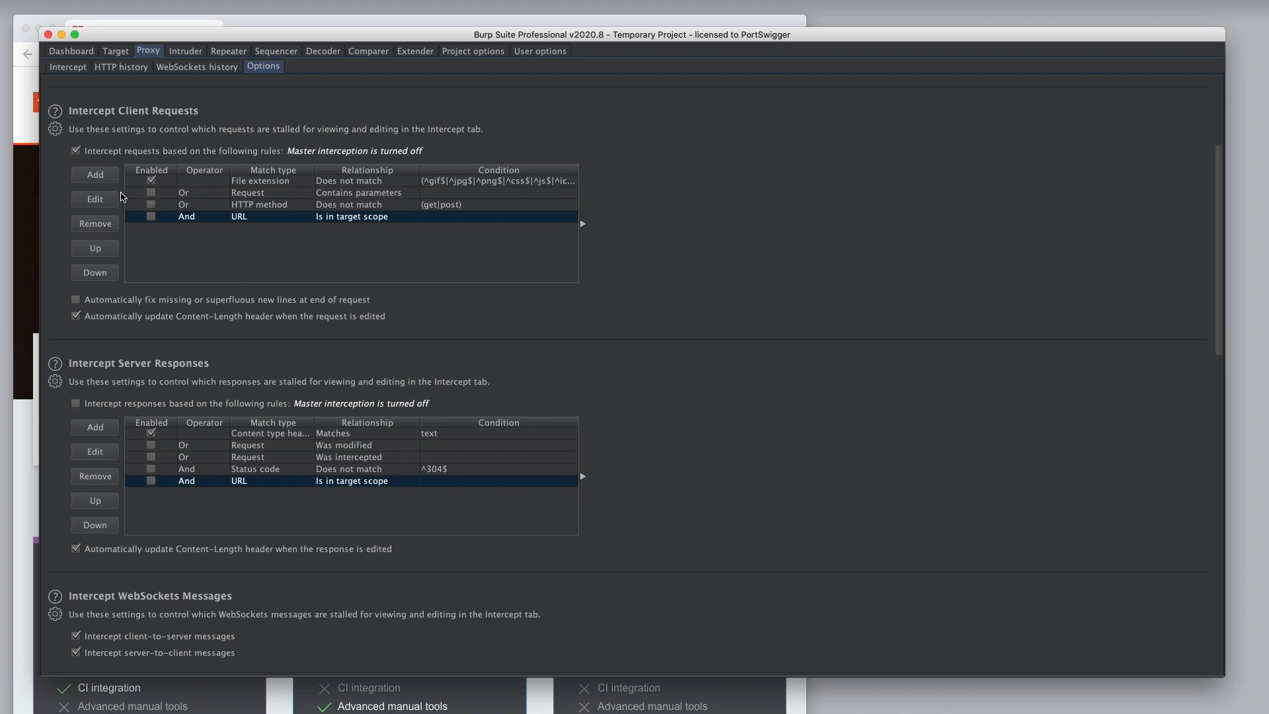
Step: Examine the Boolean operator, match type and match relationship choices for a new request interception rule, and leave without adding one
left_click(95, 175)
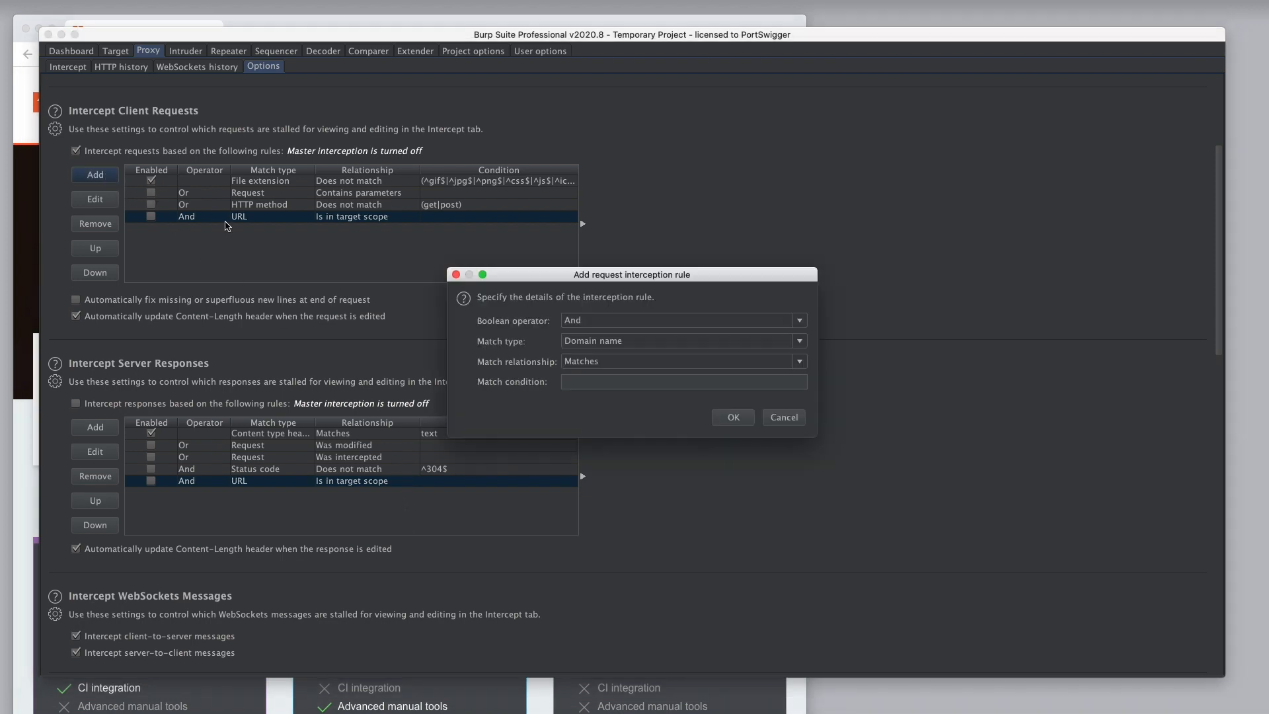
left_click(593, 322)
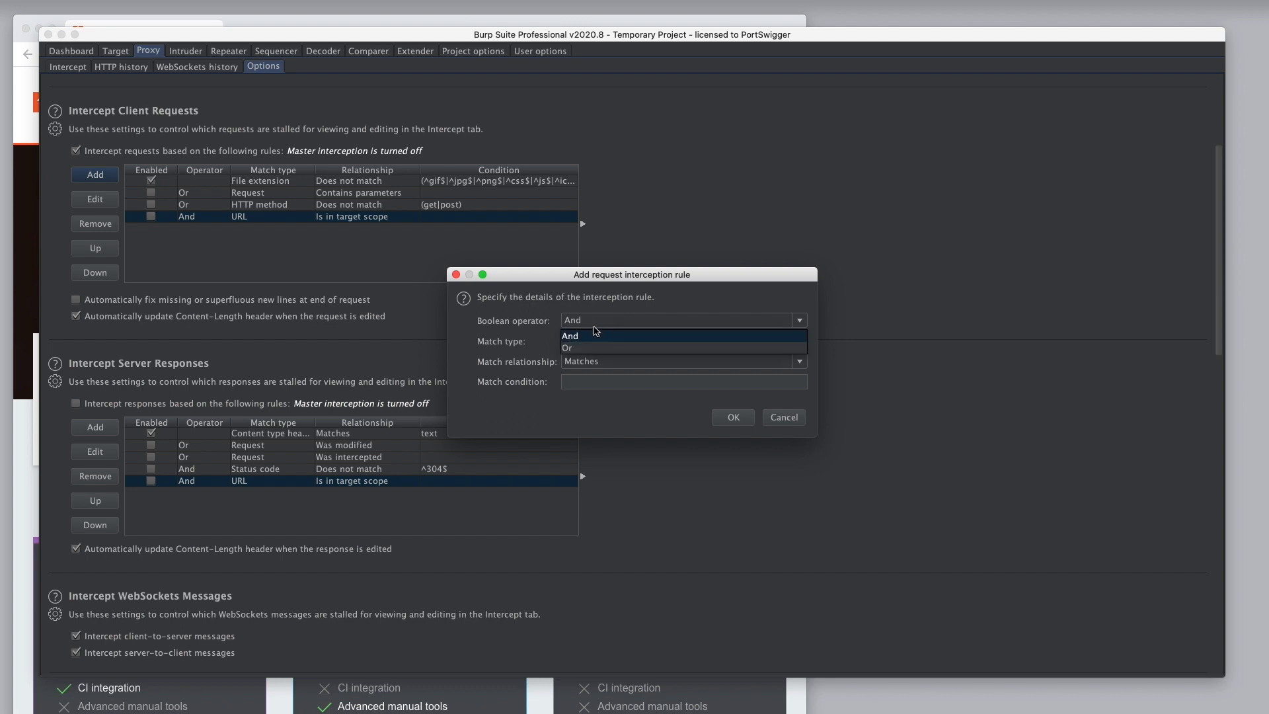
left_click(617, 336)
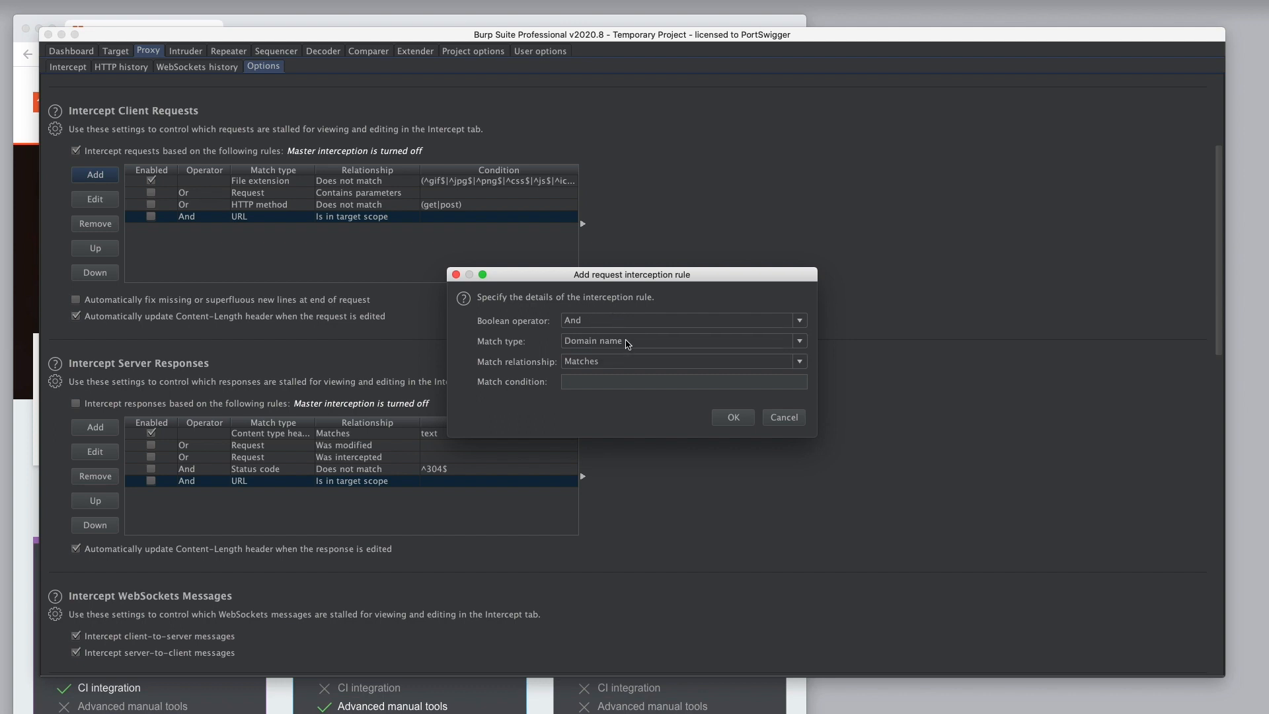
left_click(627, 343)
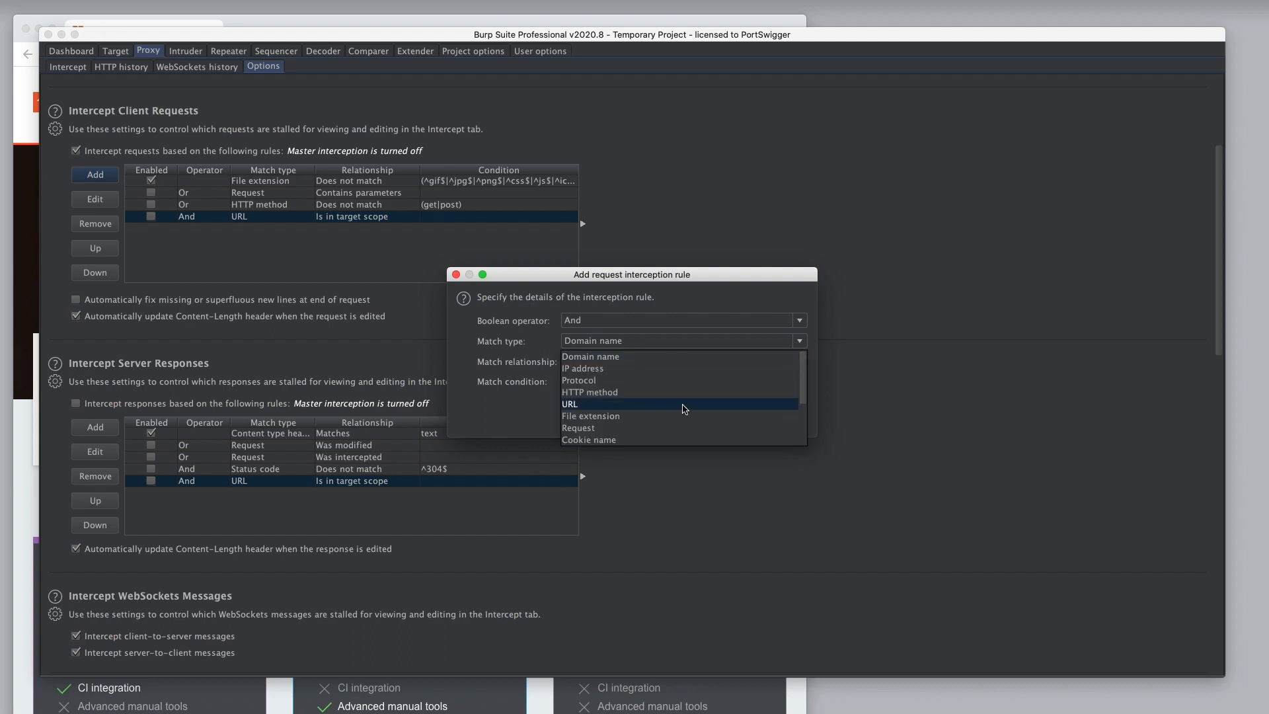
scroll(685, 409, "down", 1)
scroll(685, 409, "up", 2)
scroll(695, 405, "down", 6)
scroll(691, 397, "up", 6)
left_click(541, 417)
left_click(609, 369)
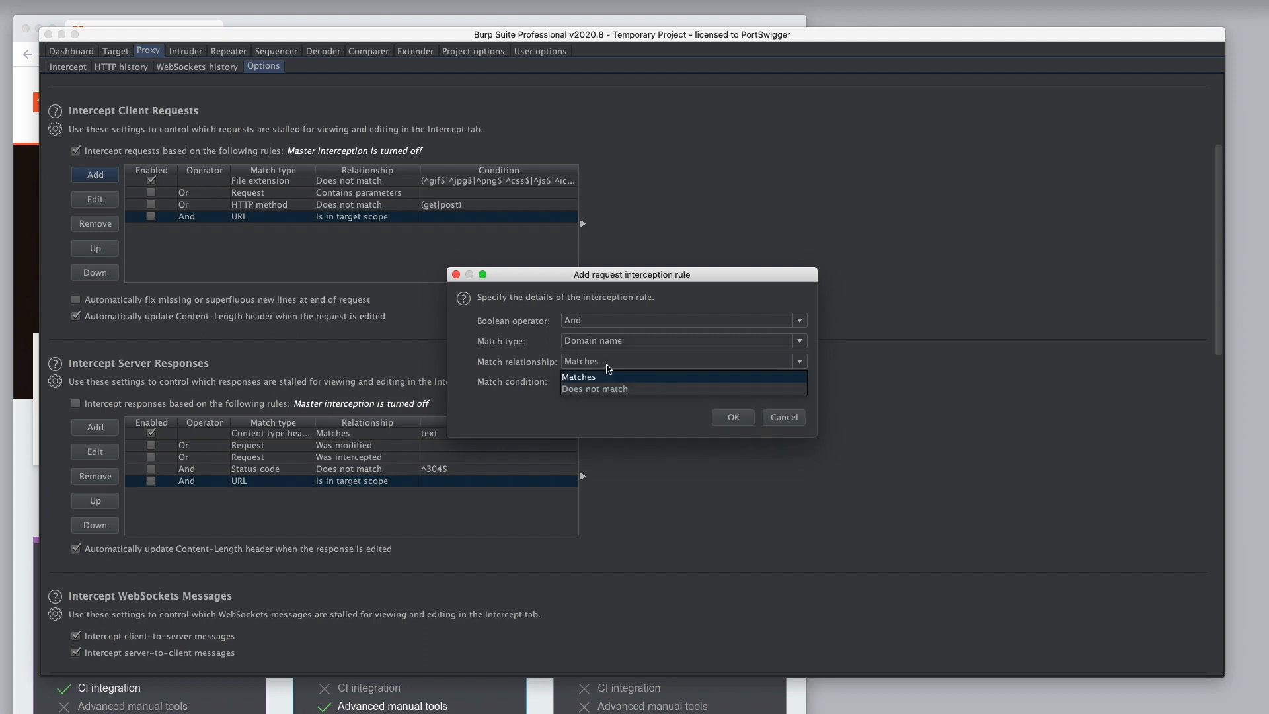
left_click(629, 424)
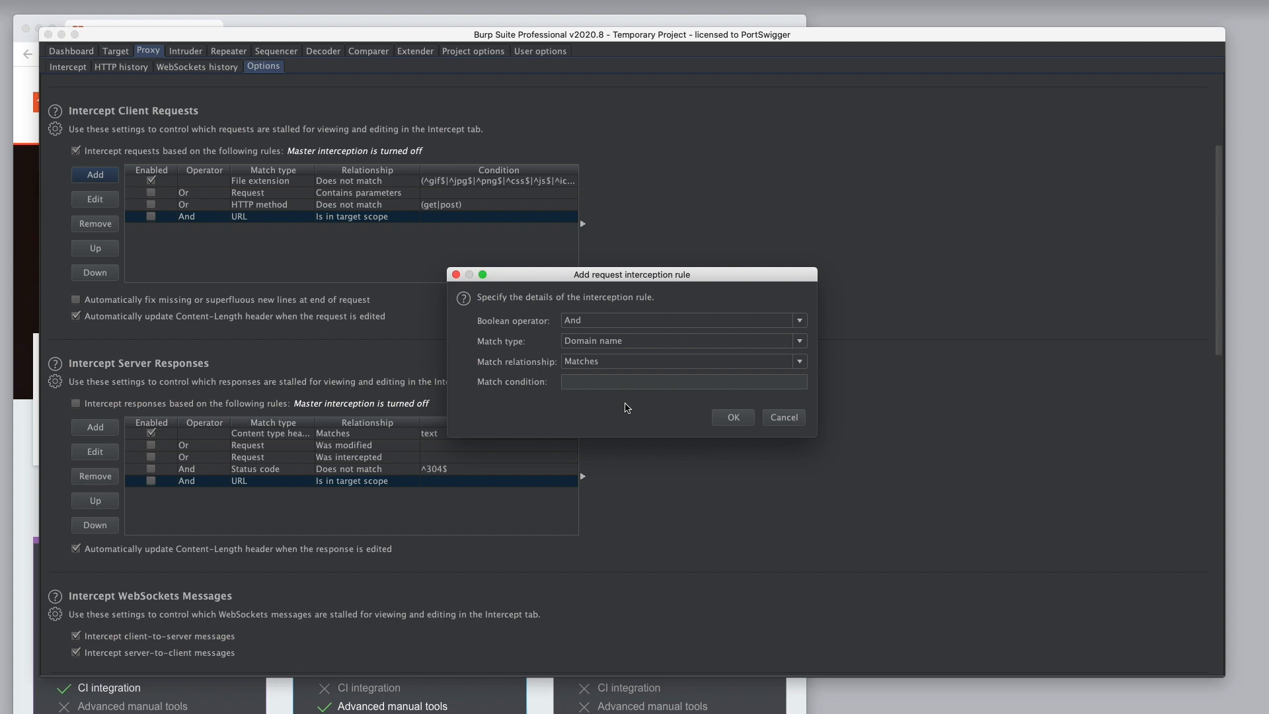
left_click(784, 417)
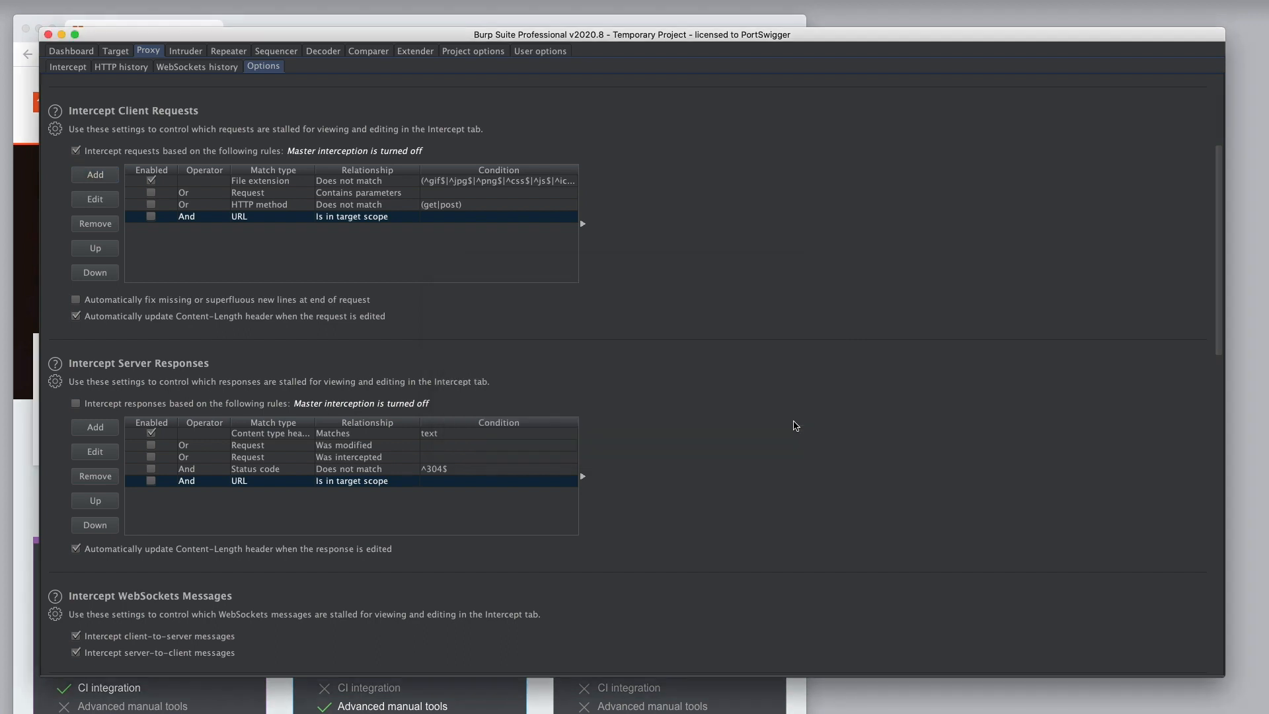
Step: Turn interception back on, and request the Web Security Academy page from the PortSwigger home page in the browser
left_click(72, 67)
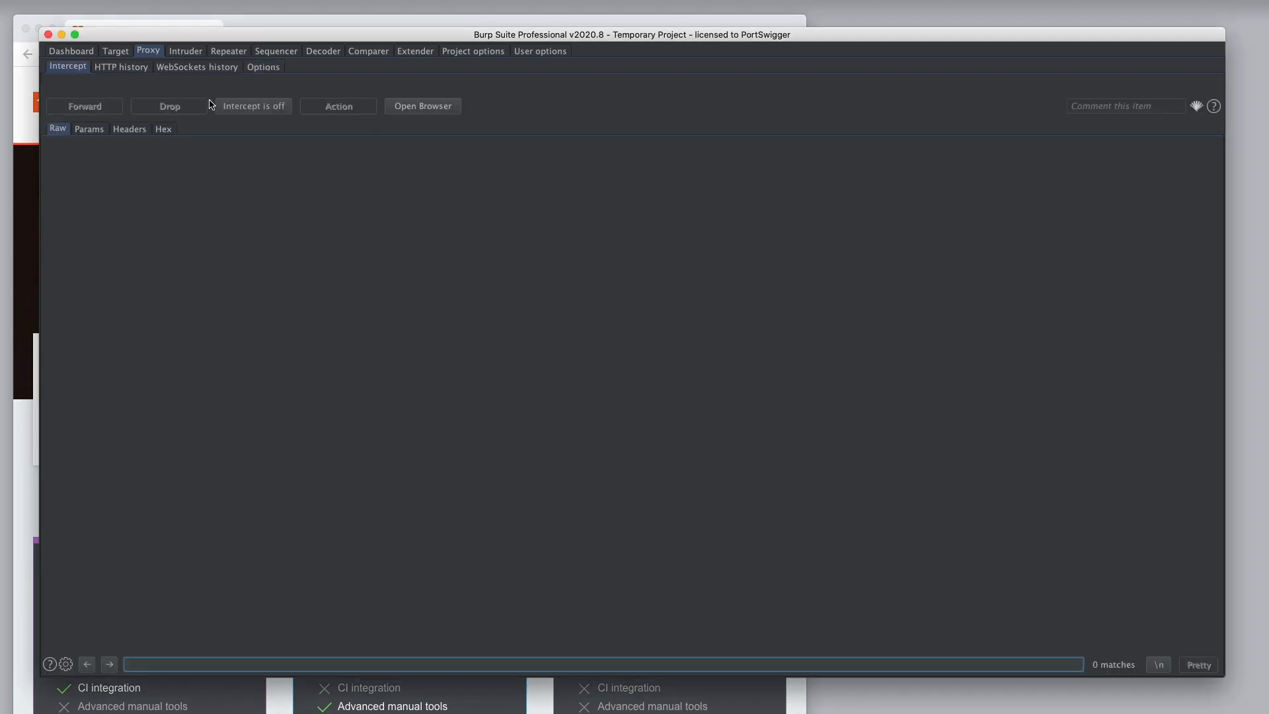
left_click(238, 108)
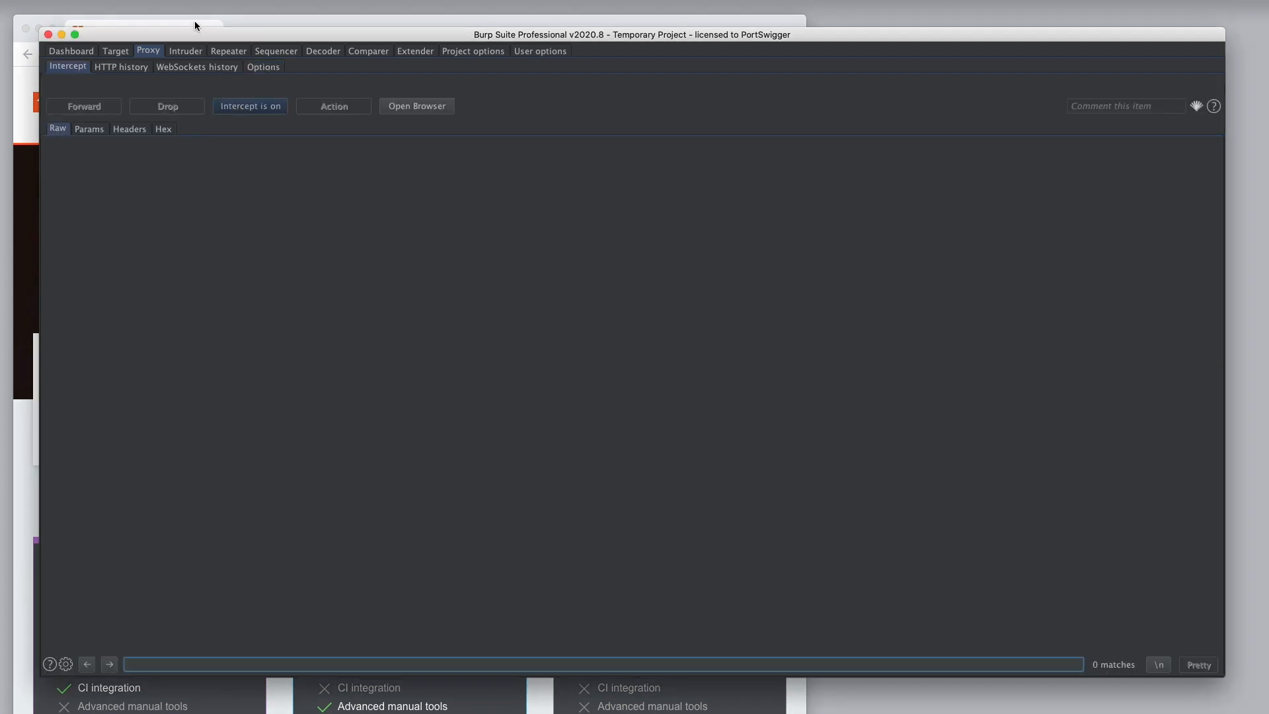
left_click(195, 21)
left_click(177, 378)
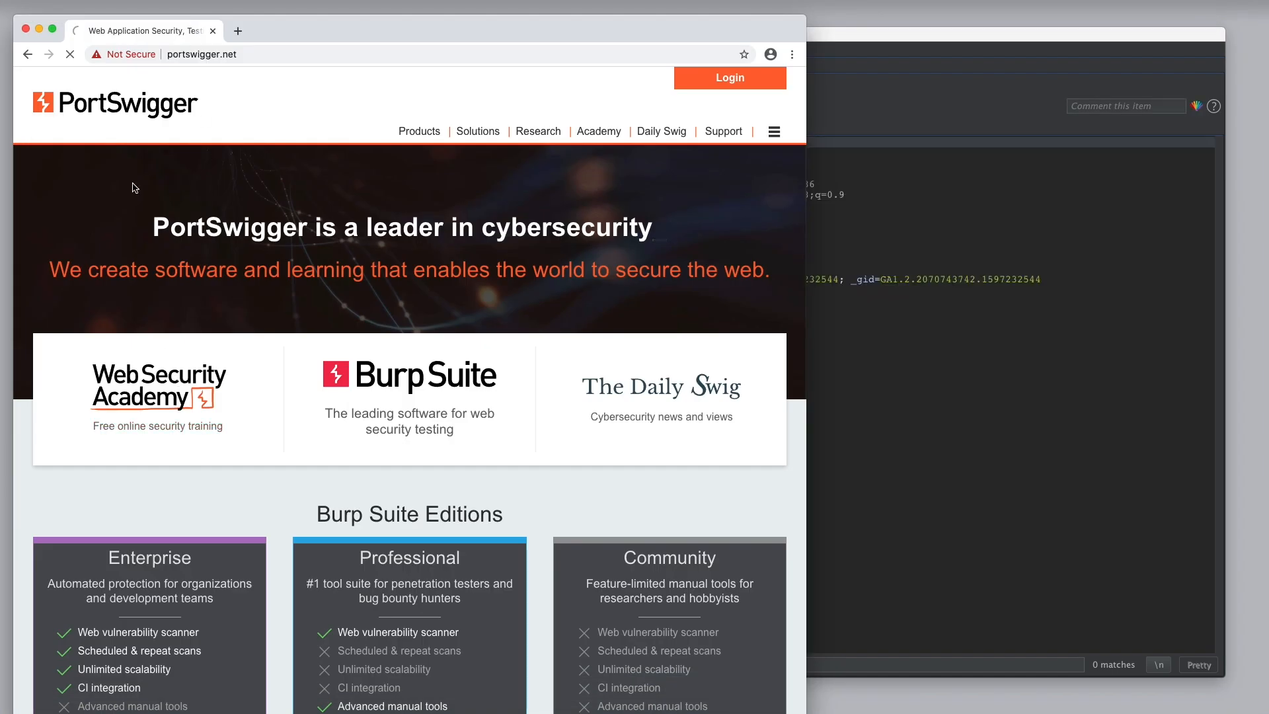
Step: Switch to Burp Suite and forward the intercepted requests for the /web-security page and its resources
left_click(826, 339)
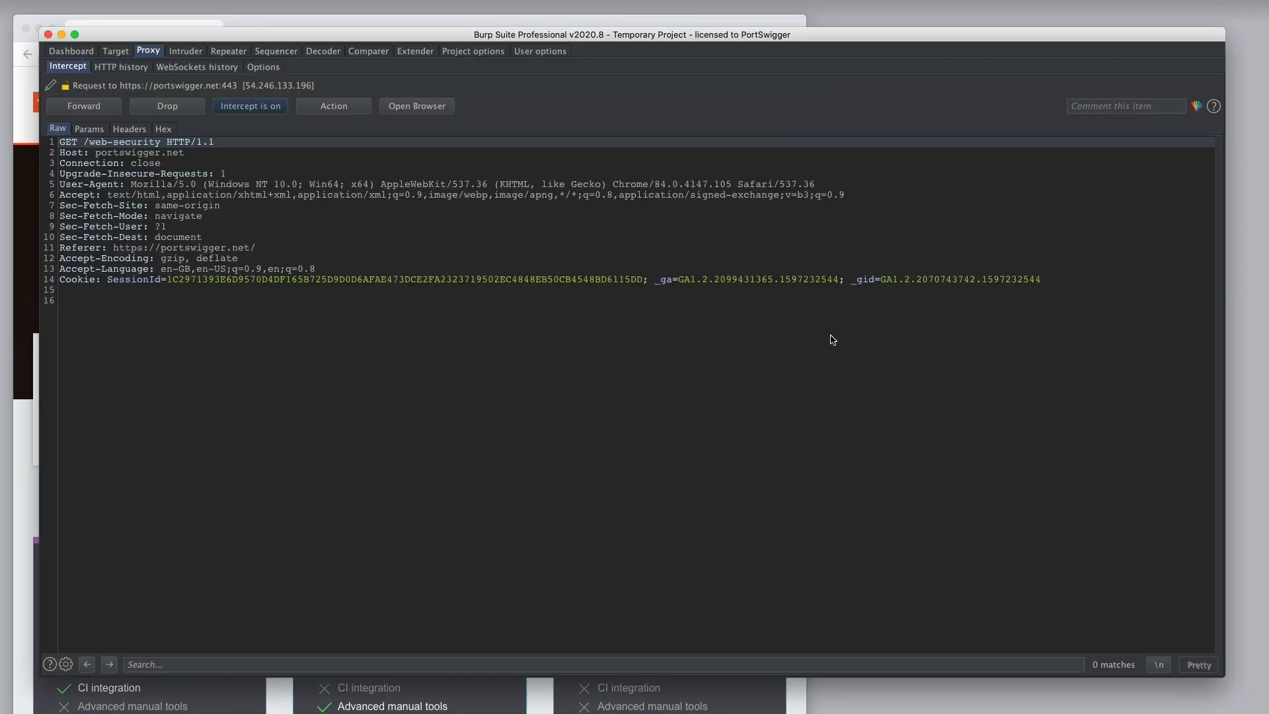
left_click(97, 108)
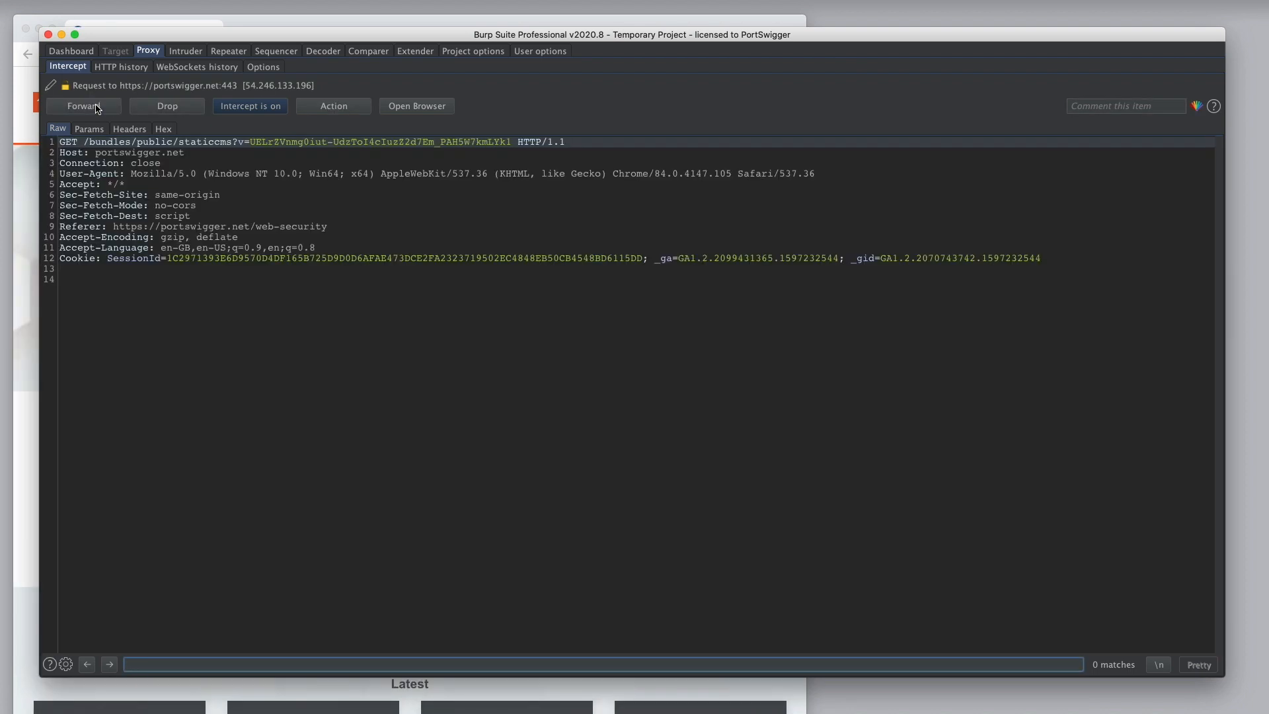
left_click(98, 108)
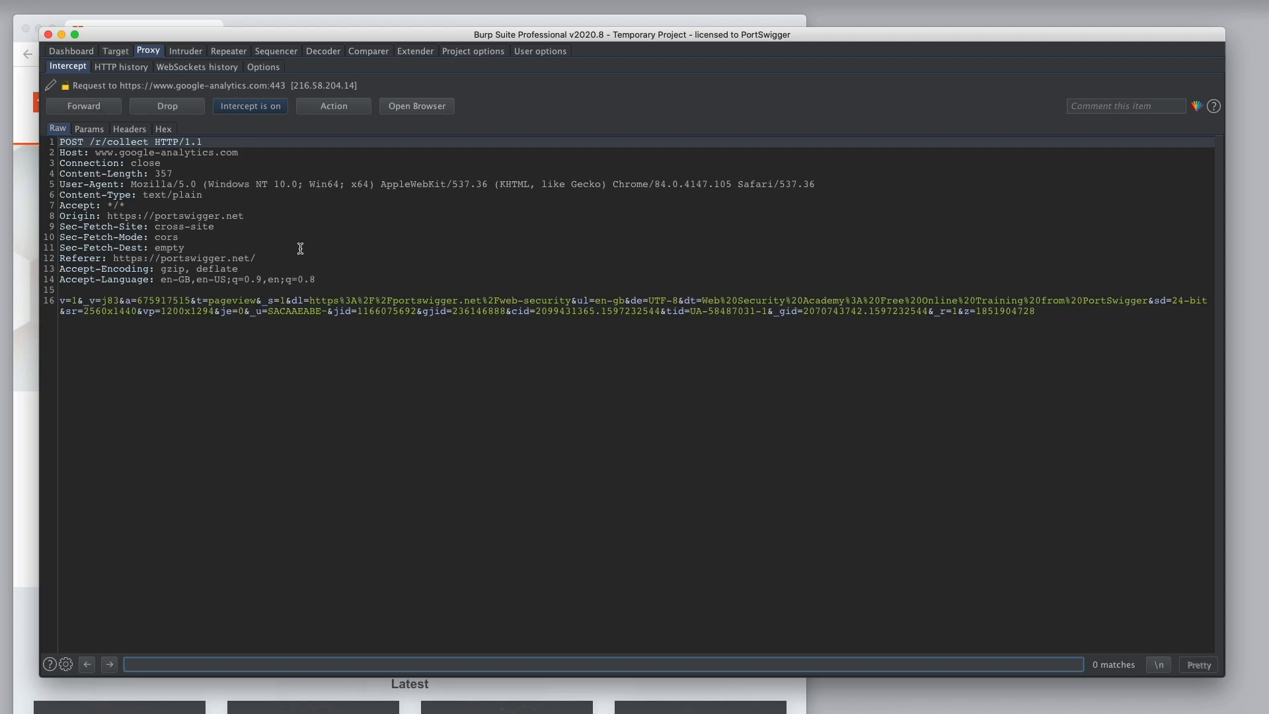
Step: Add a client request interception rule with operator And, matching the domain name portswigger.net
left_click(267, 69)
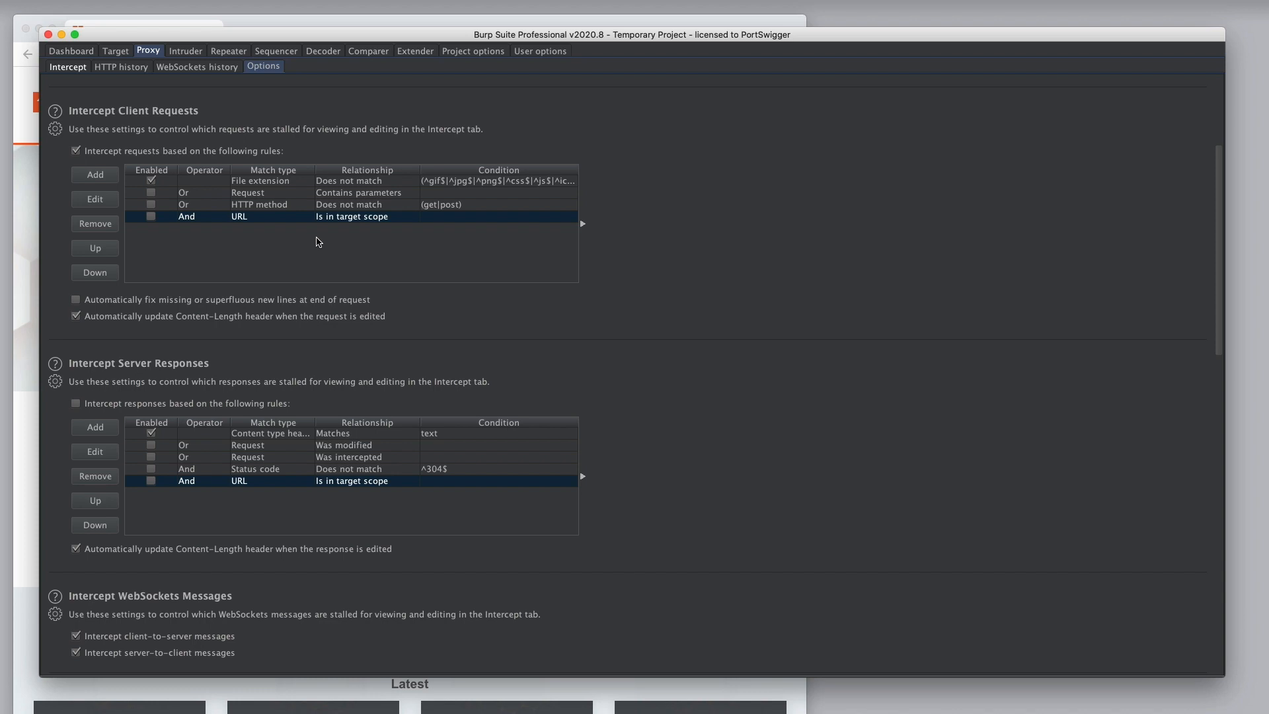
left_click(97, 176)
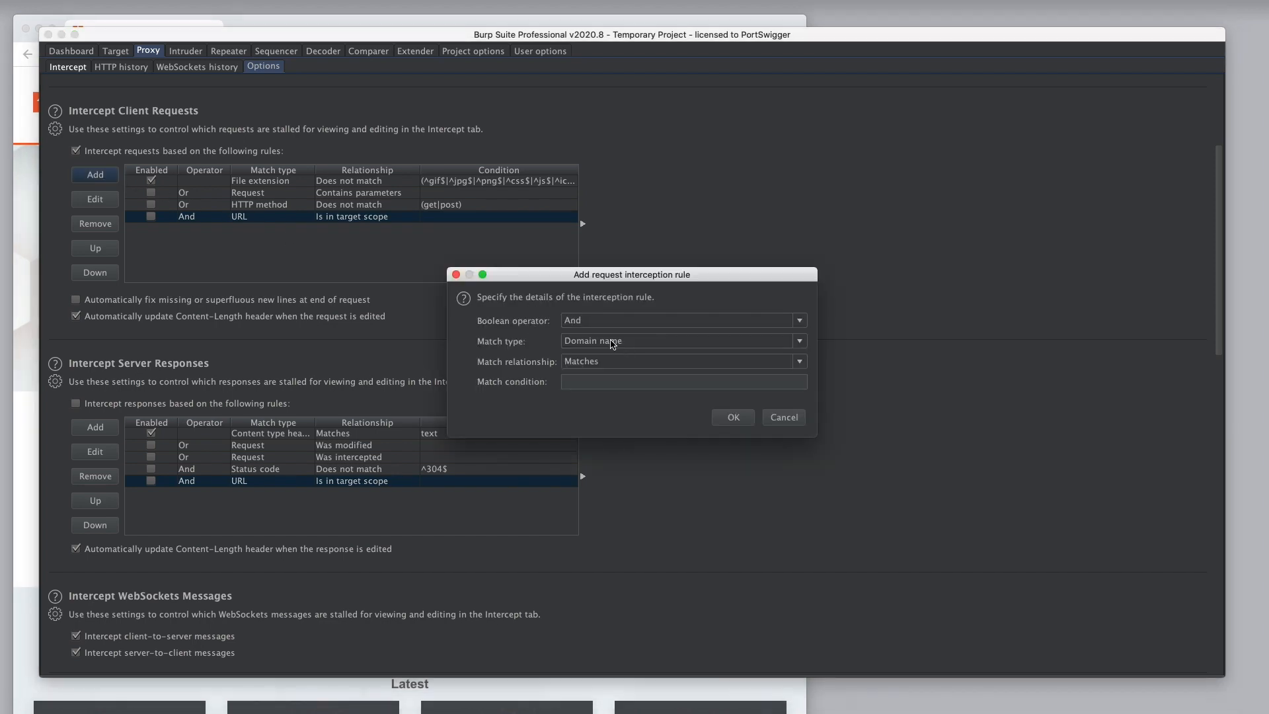
left_click(622, 381)
type("portswigger.net")
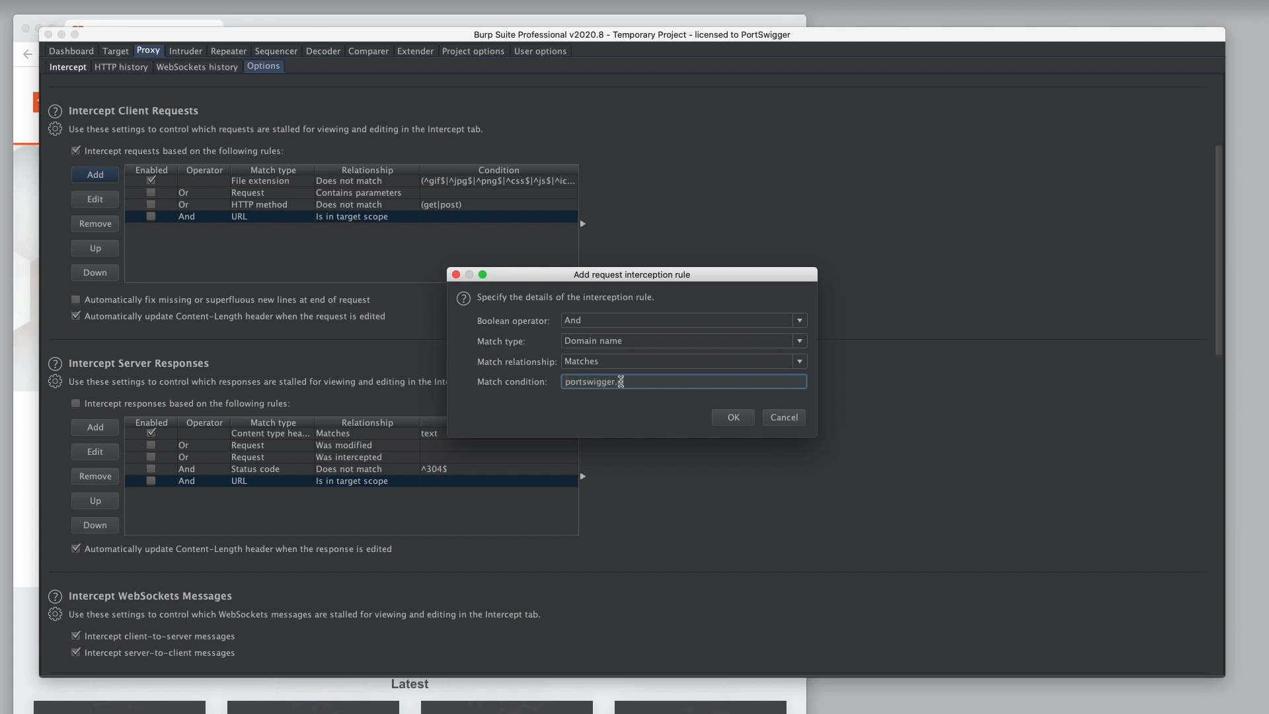
left_click(728, 424)
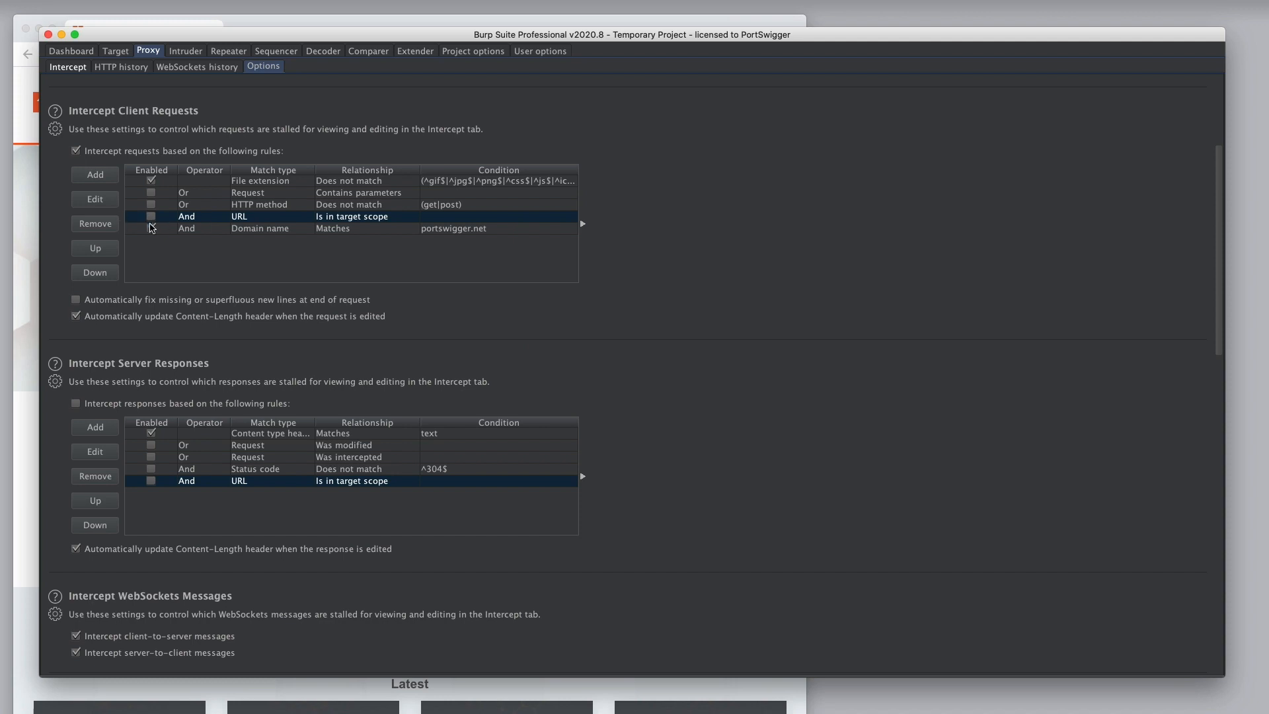
Step: Forward the pending Google Analytics request and reload the Web Security Academy page in the browser
left_click(69, 67)
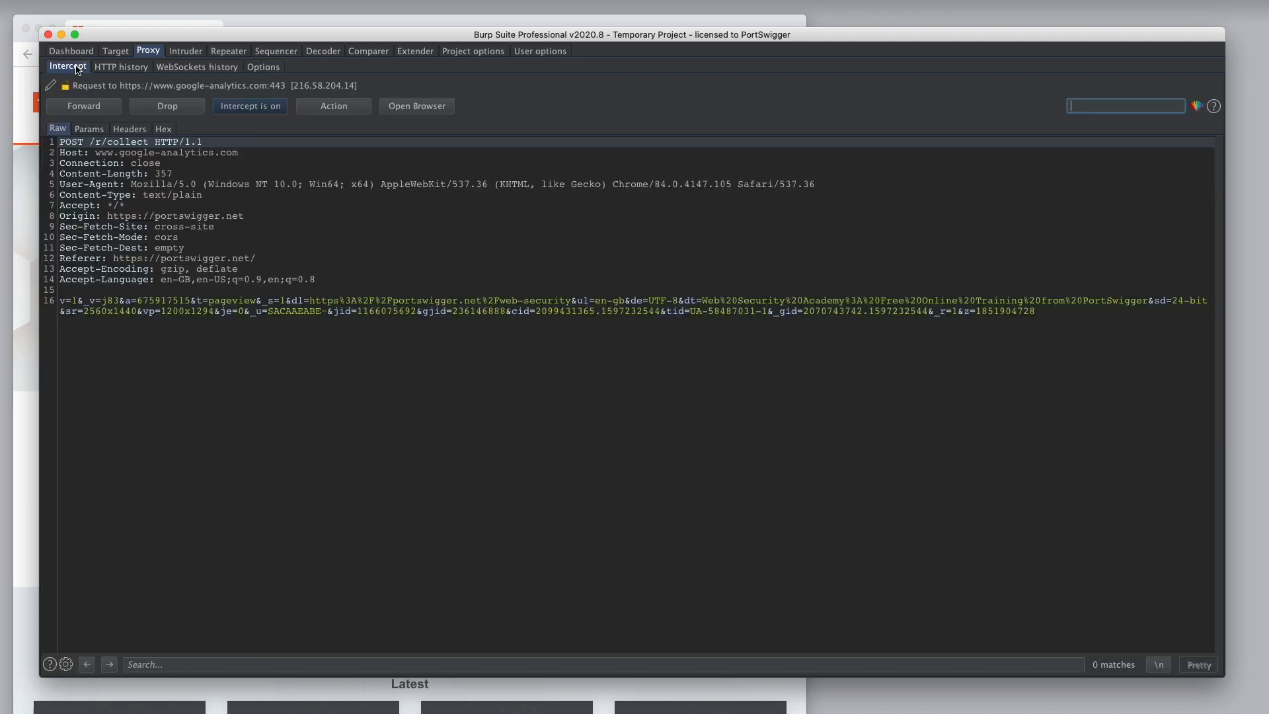
left_click(84, 106)
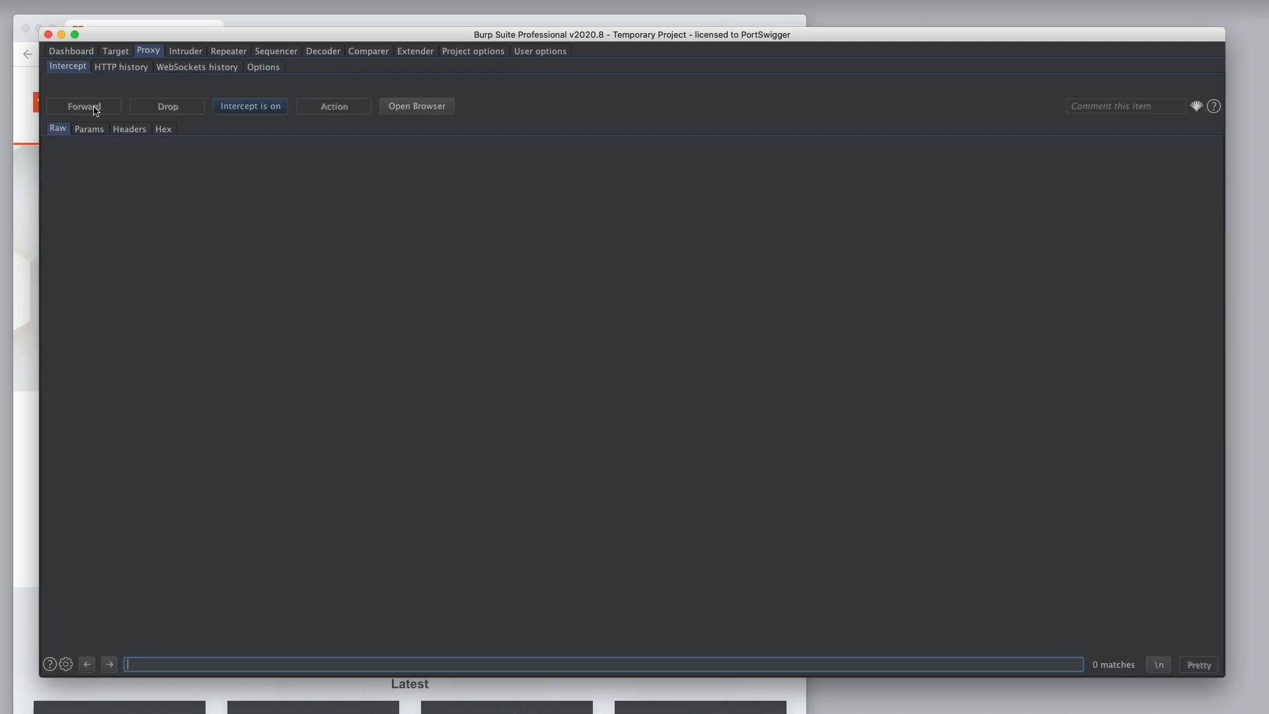
left_click(118, 24)
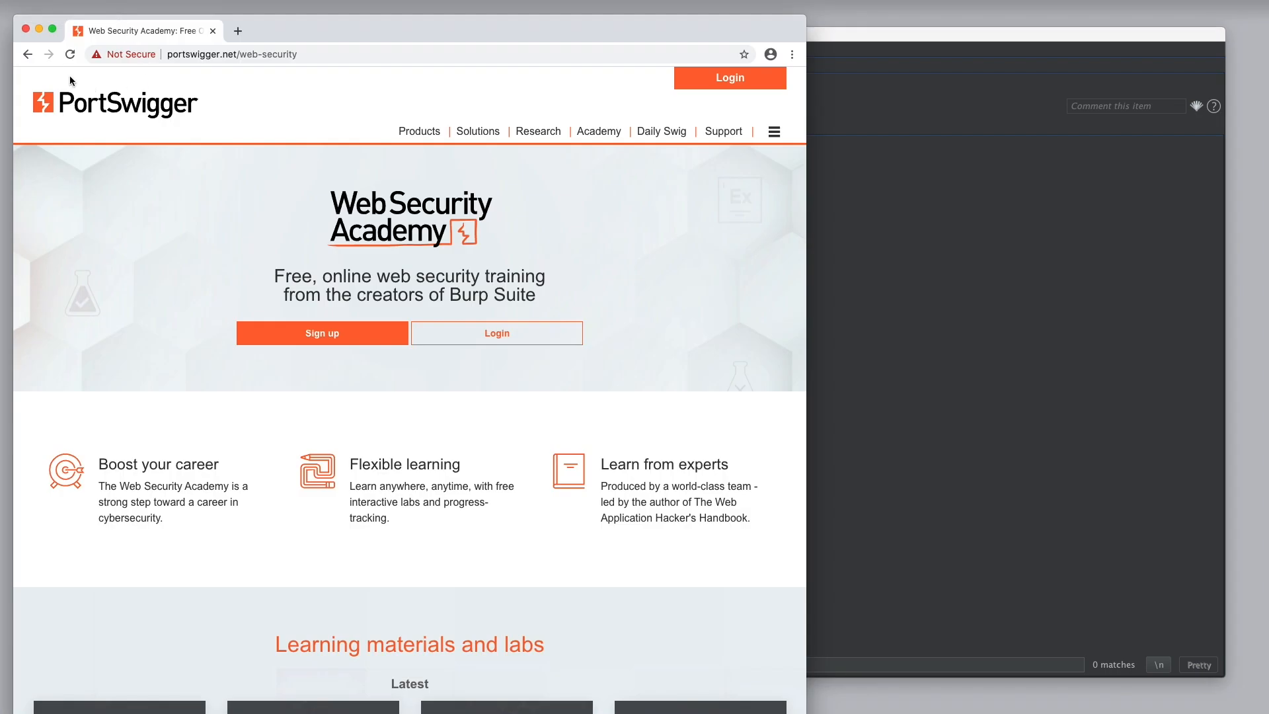
left_click(69, 55)
Step: Forward the intercepted /web-security request in Burp Suite, and request the Web cache poisoning topic from the Academy page in the browser
left_click(929, 328)
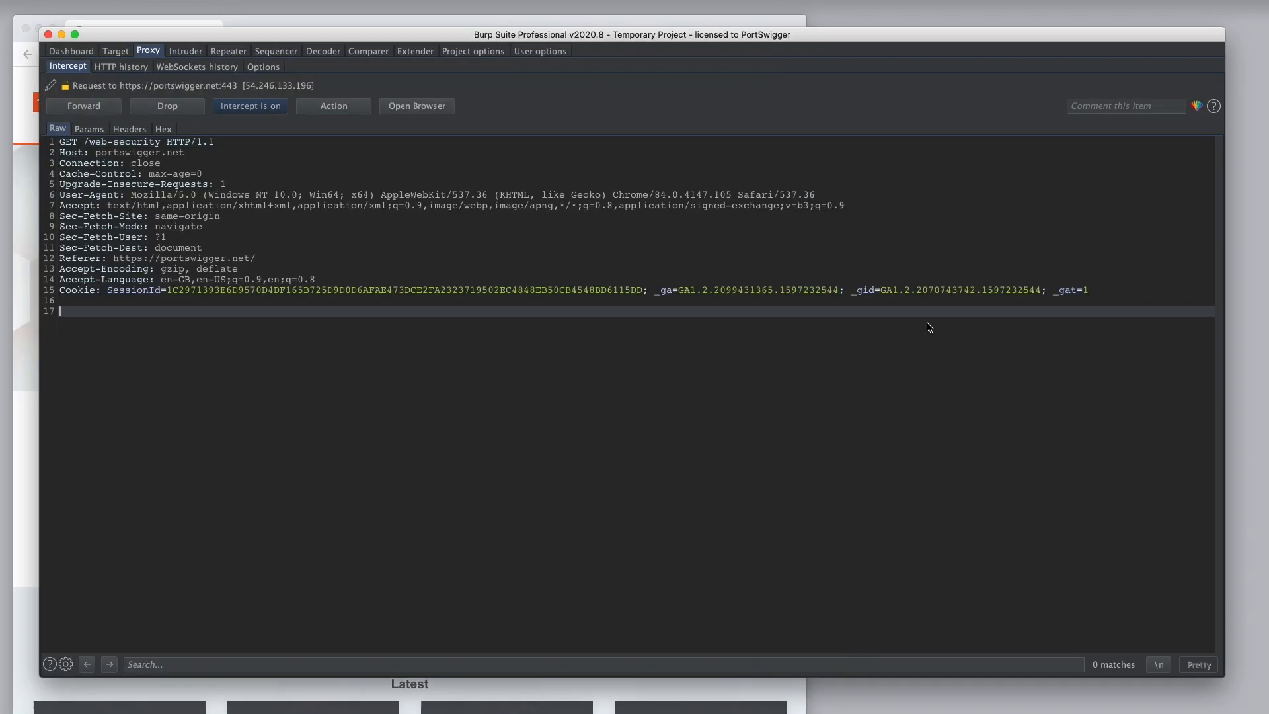
left_click(108, 106)
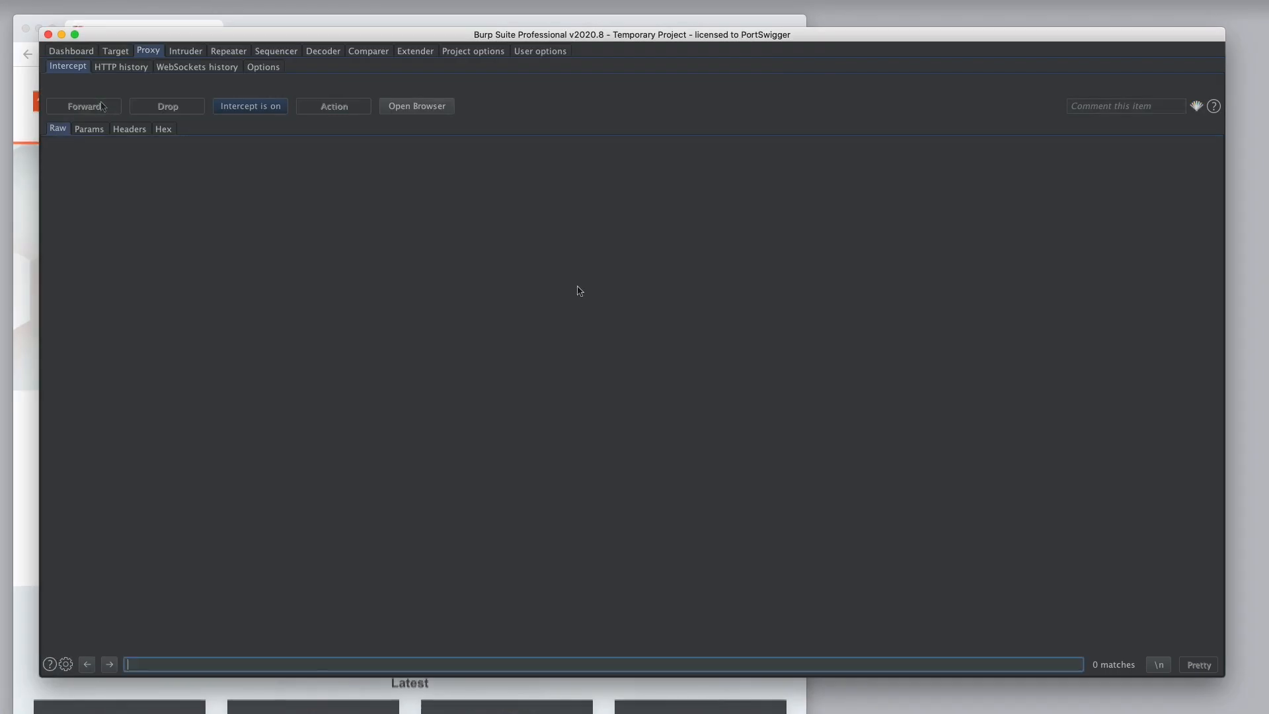
left_click(290, 27)
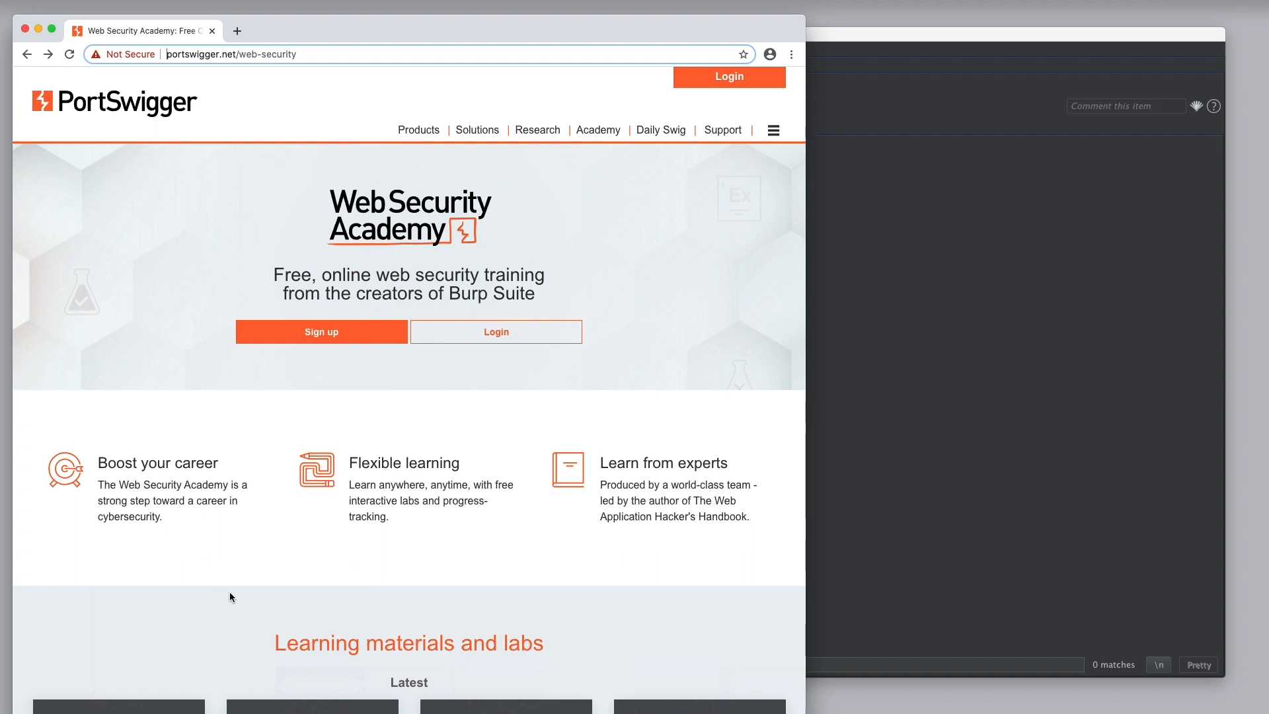
scroll(230, 597, "down", 3)
left_click(147, 640)
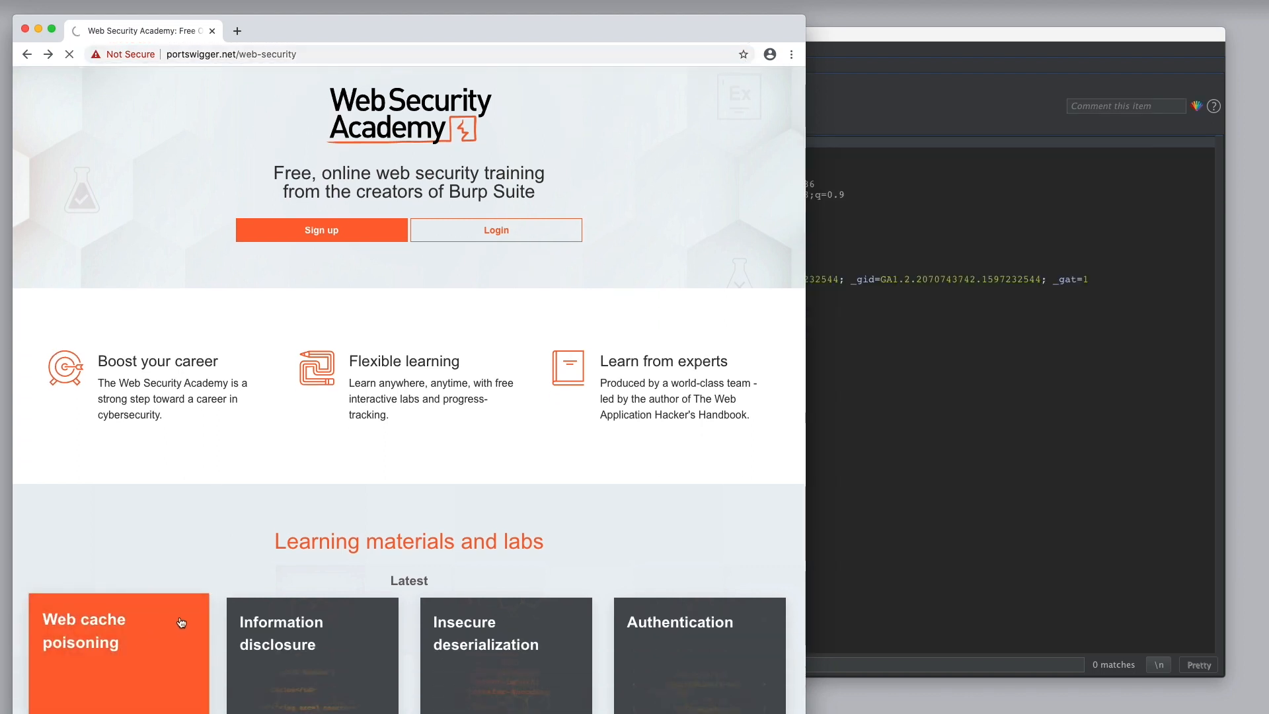
Step: Forward the web-cache-poisoning page request and its /bundles resource request in Burp Suite, and check the page in the browser
left_click(837, 365)
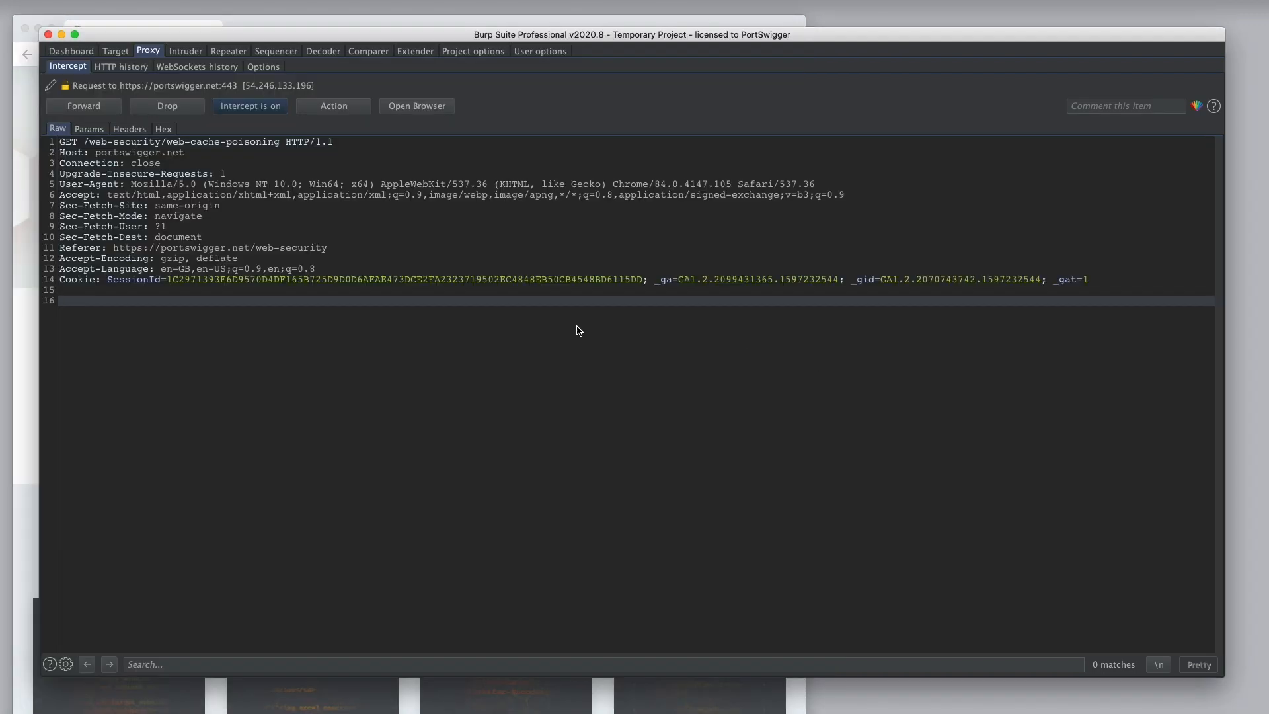
left_click(114, 108)
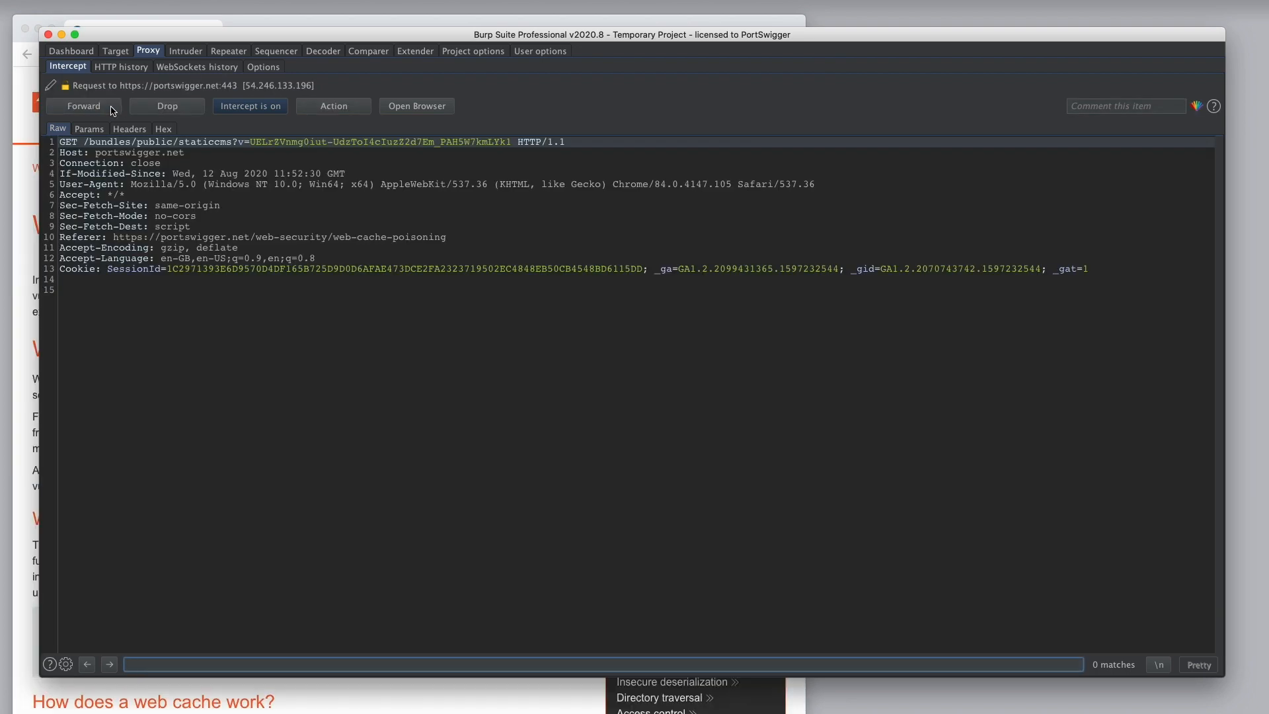
left_click_drag(84, 141, 131, 142)
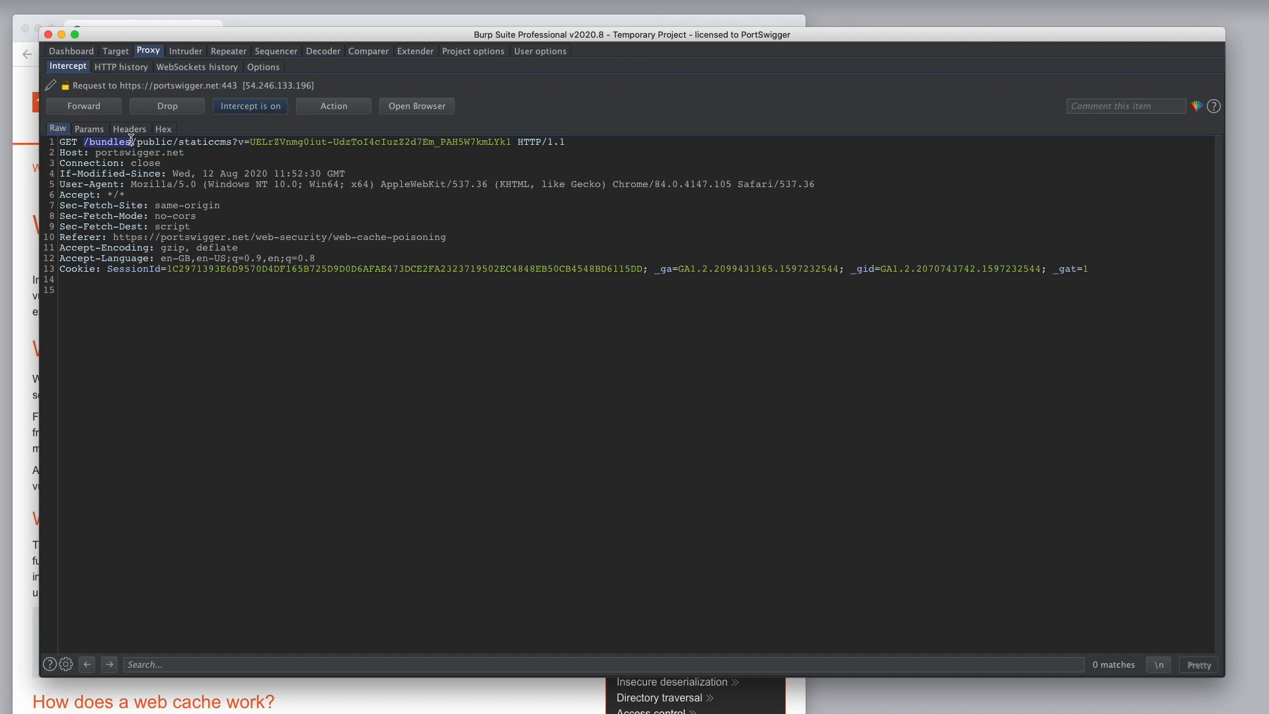
left_click(119, 105)
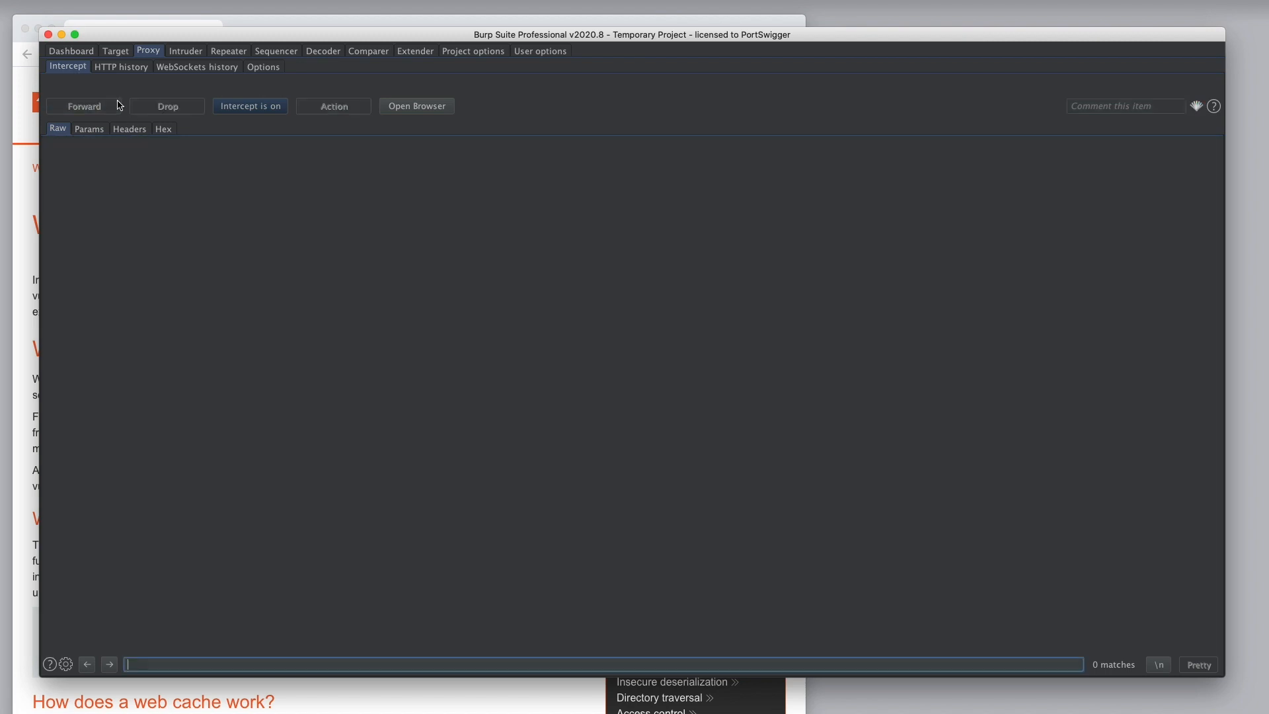
left_click(141, 25)
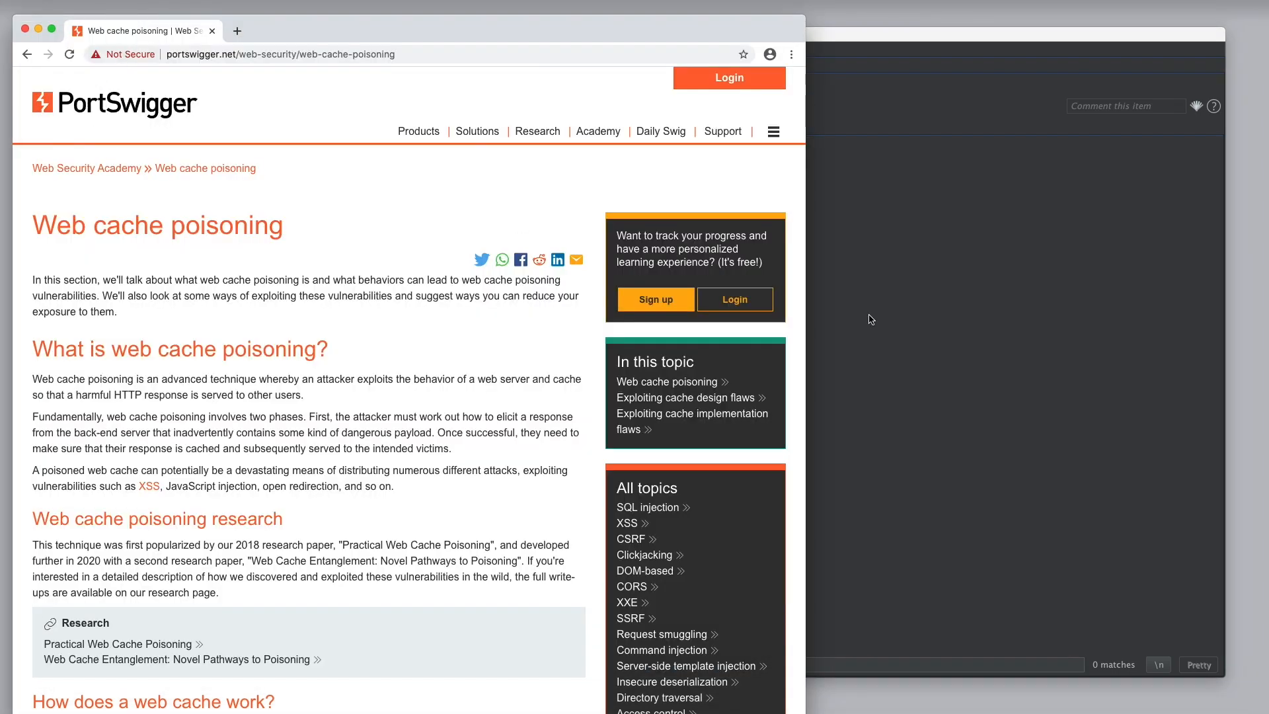
left_click(912, 326)
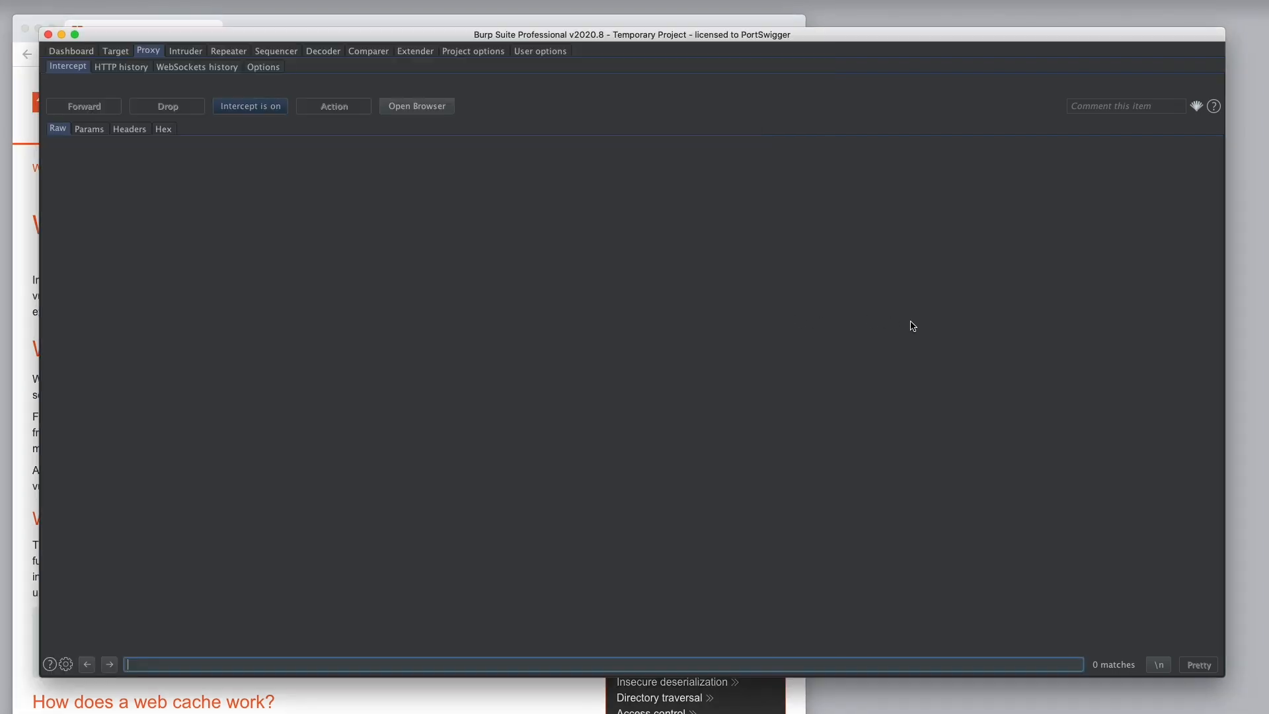
Step: Add a client request interception rule with operator And, match type URL, relationship Does not match and condition /bundles
left_click(269, 71)
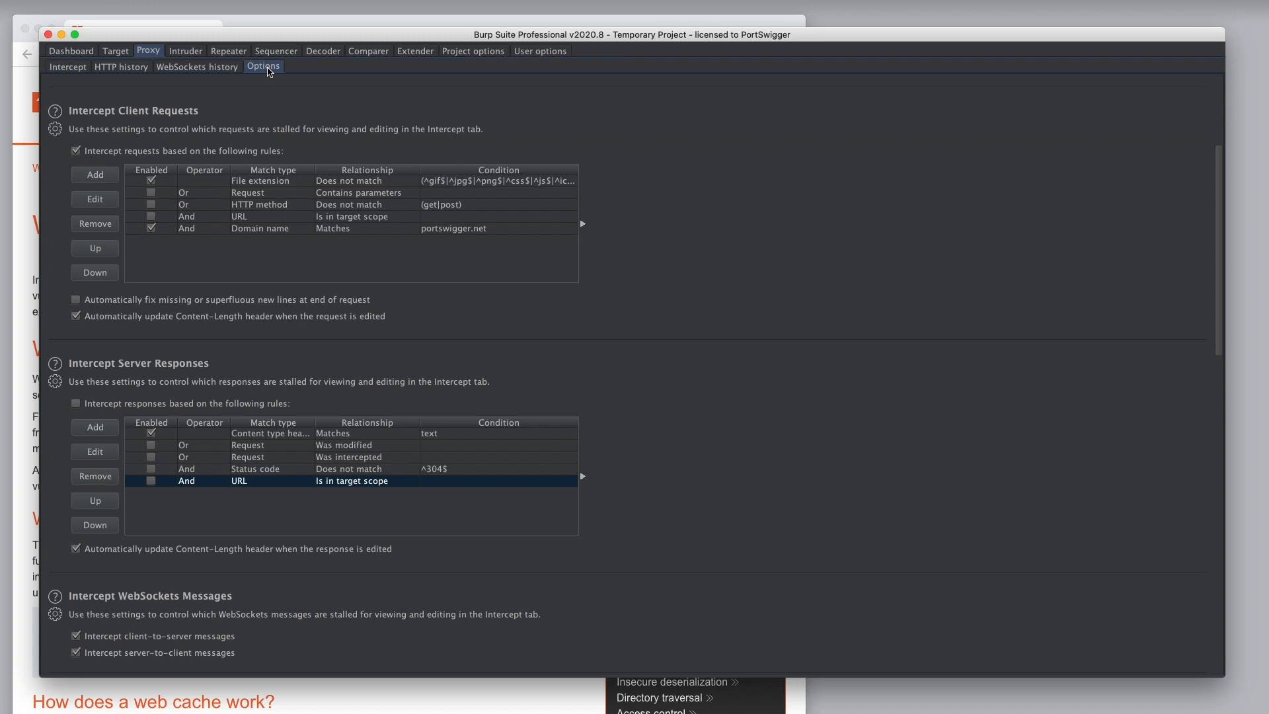
left_click(96, 174)
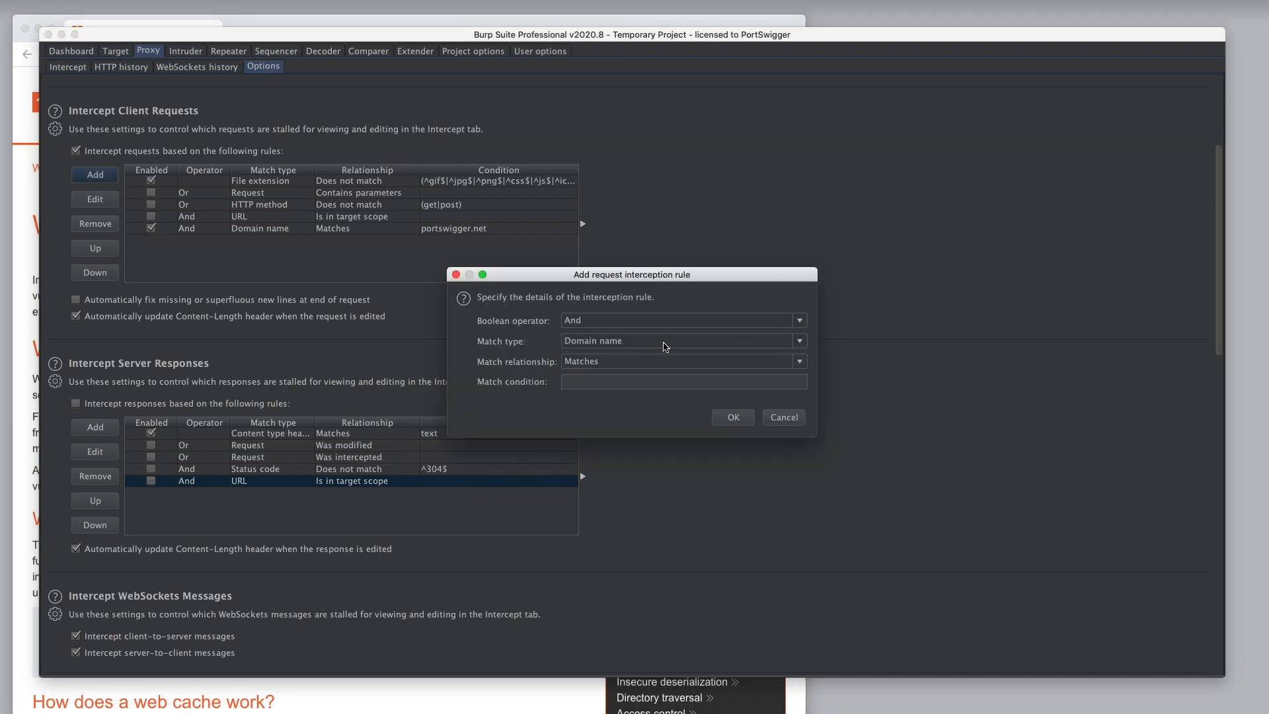
left_click(664, 341)
left_click(661, 405)
left_click(596, 366)
left_click(610, 387)
left_click(622, 383)
type("/bundles")
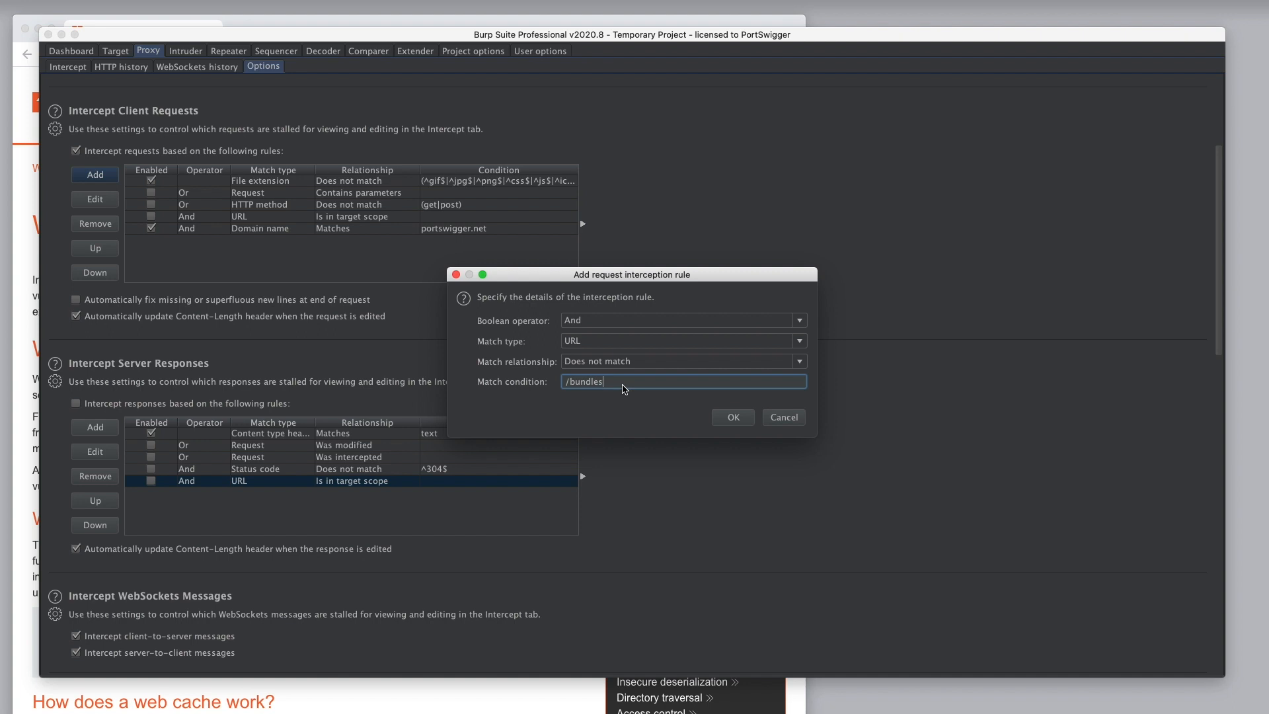
left_click(734, 418)
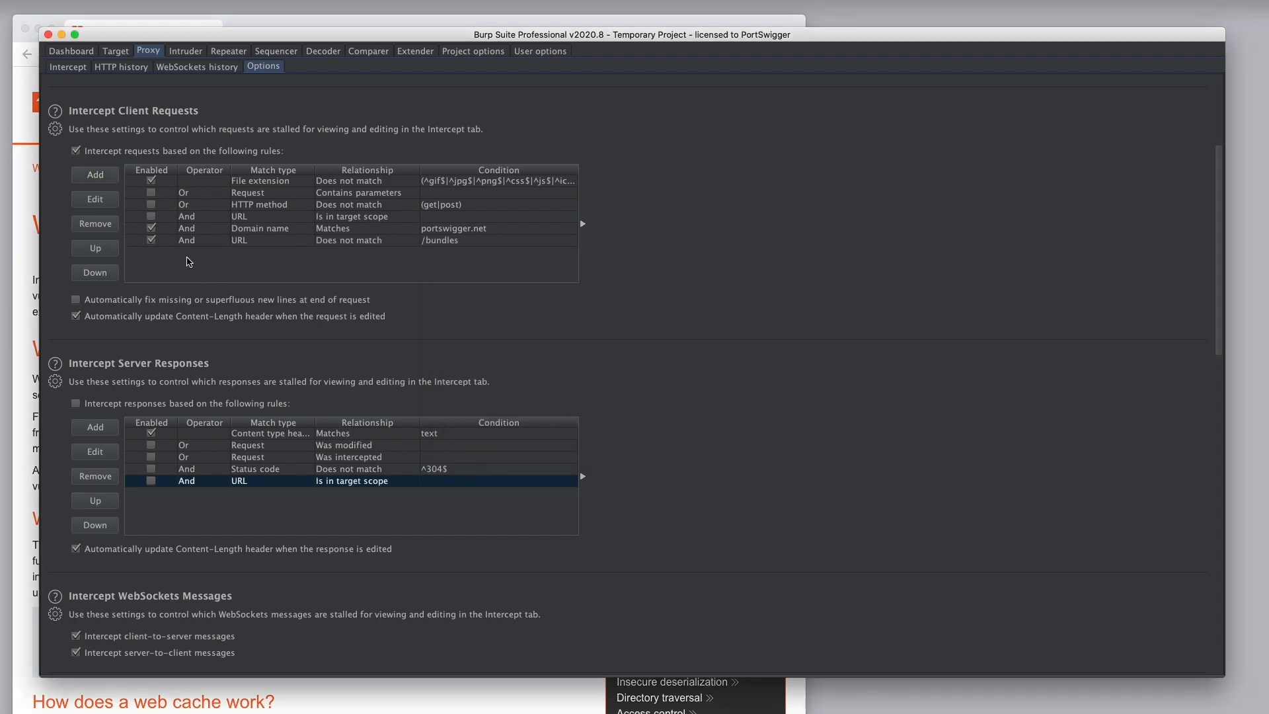
Step: Request the SQL injection topic in the browser, forward its intercepted request in Burp Suite, and check the loaded page
left_click(172, 26)
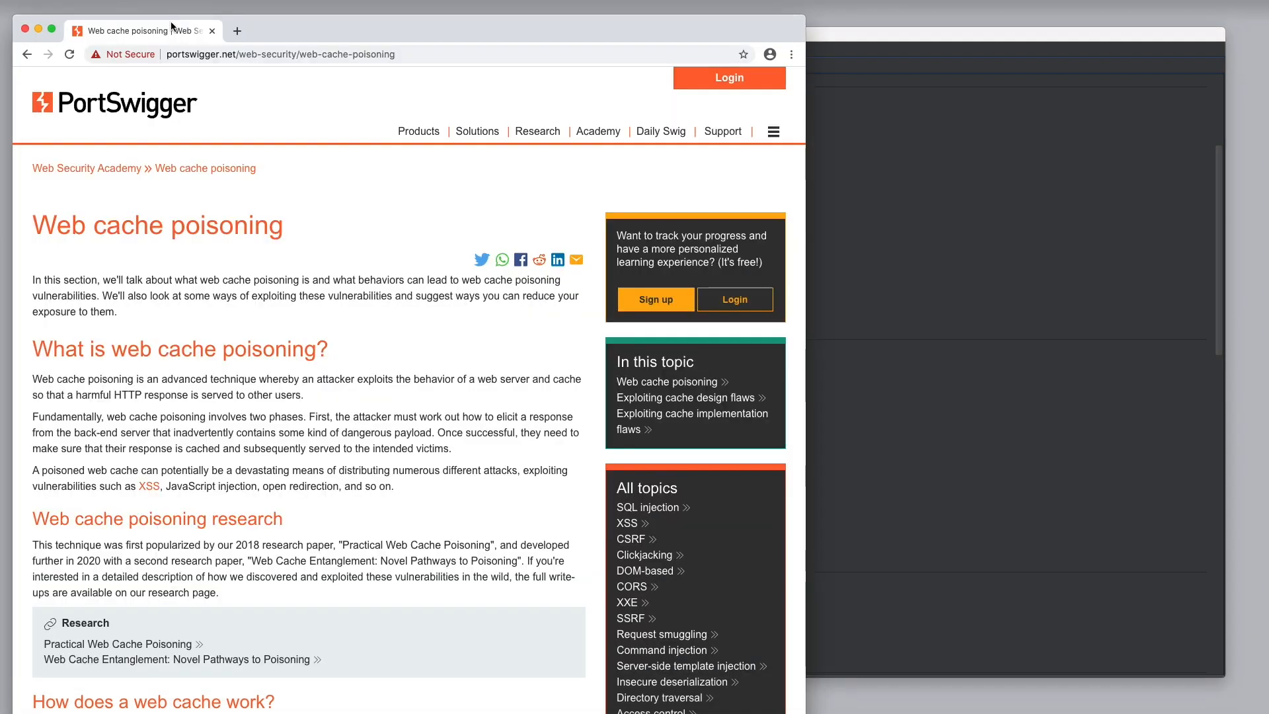
scroll(650, 502, "down", 1)
left_click(650, 502)
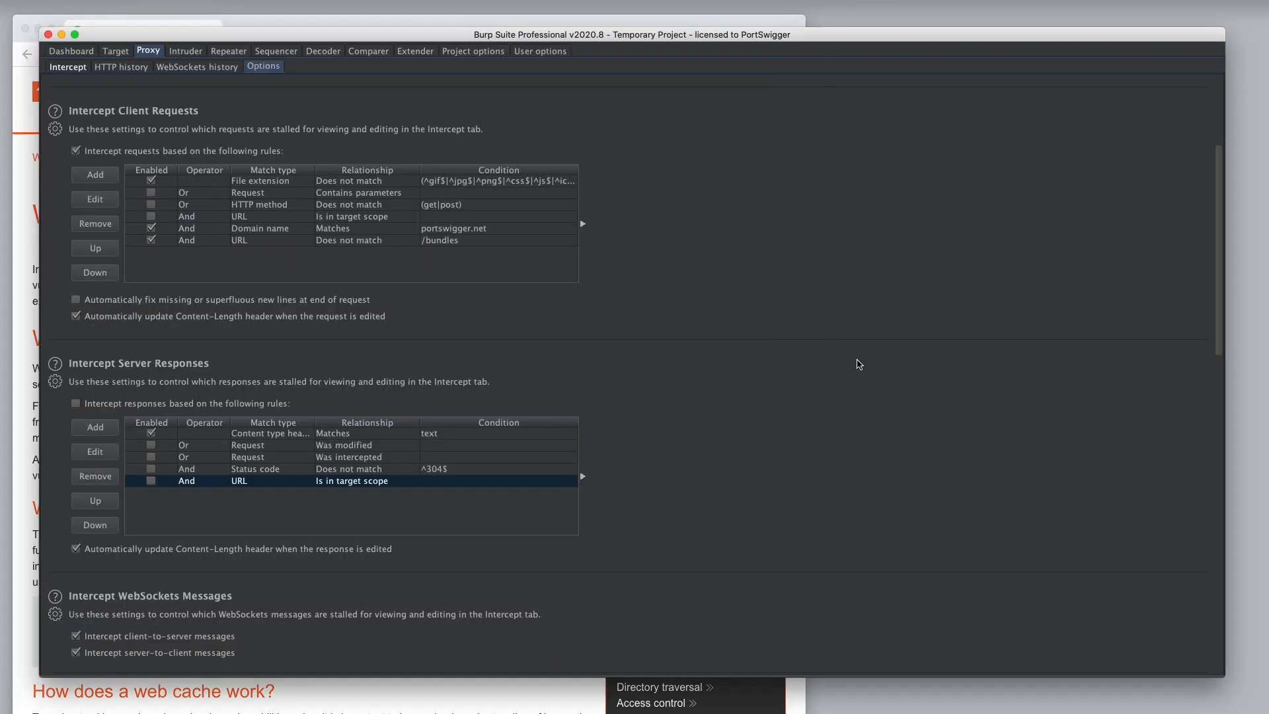
left_click(820, 374)
left_click(67, 67)
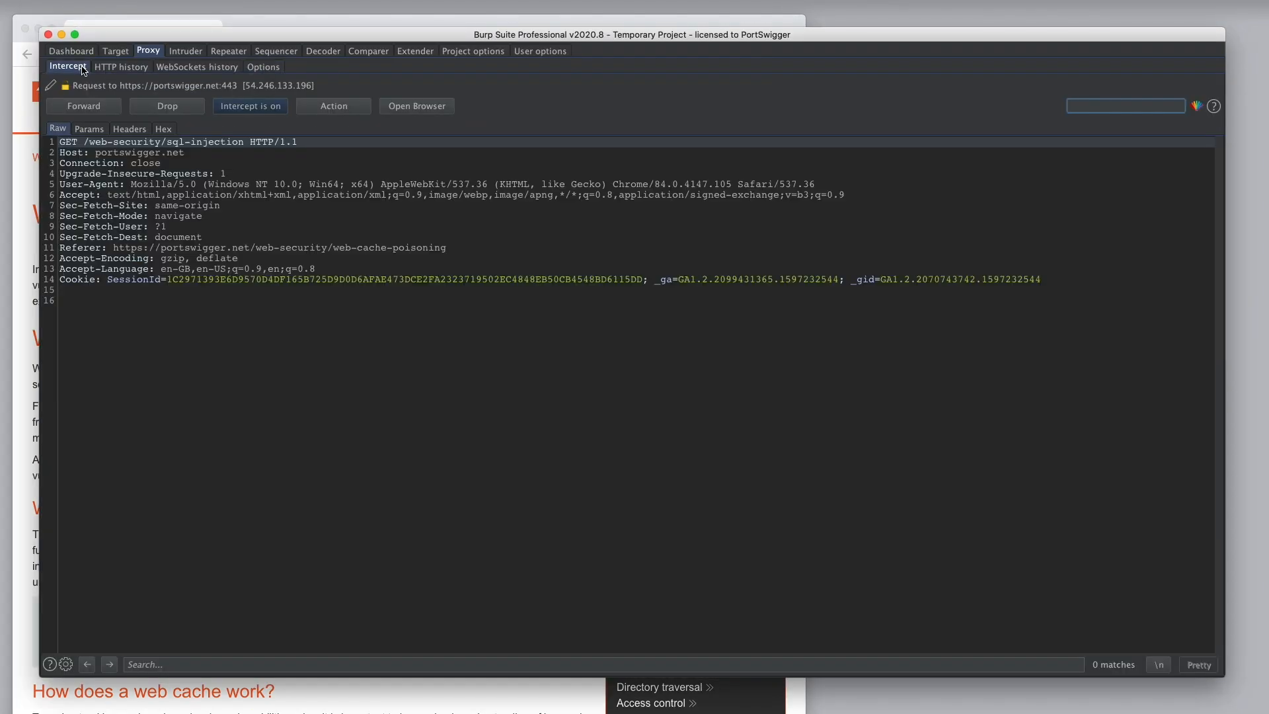
left_click(94, 108)
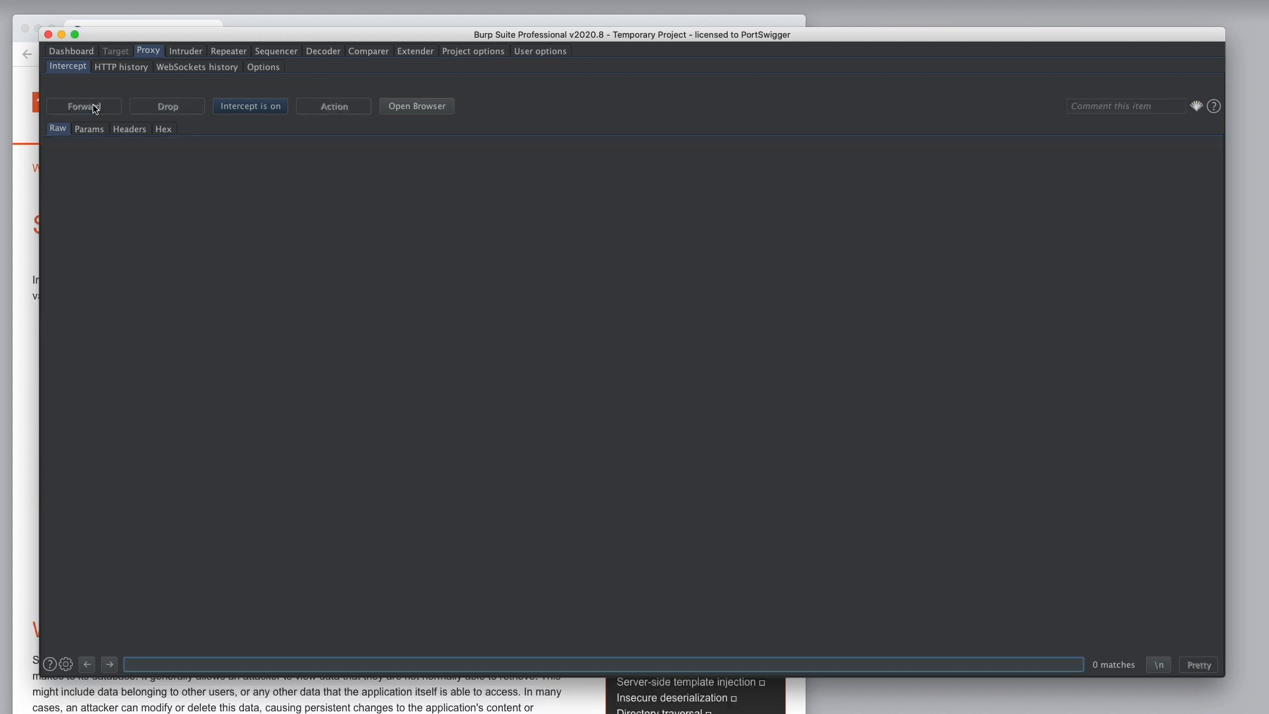
left_click(181, 25)
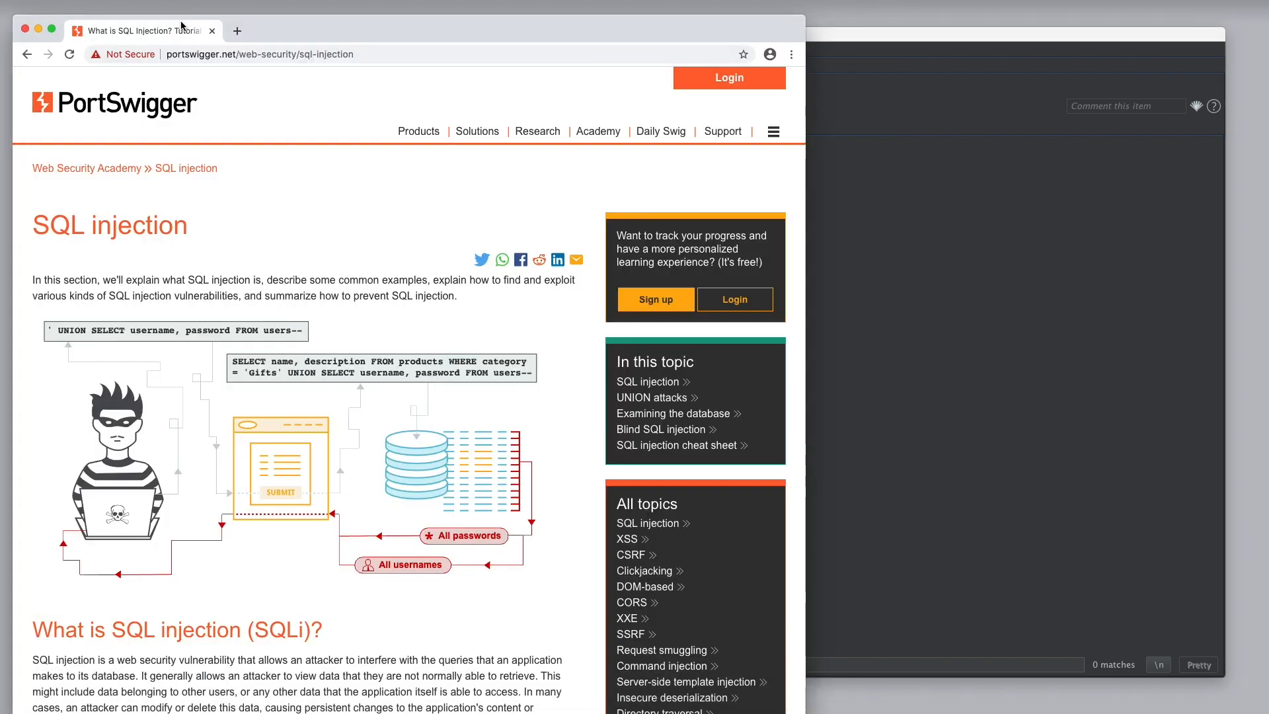
left_click(827, 307)
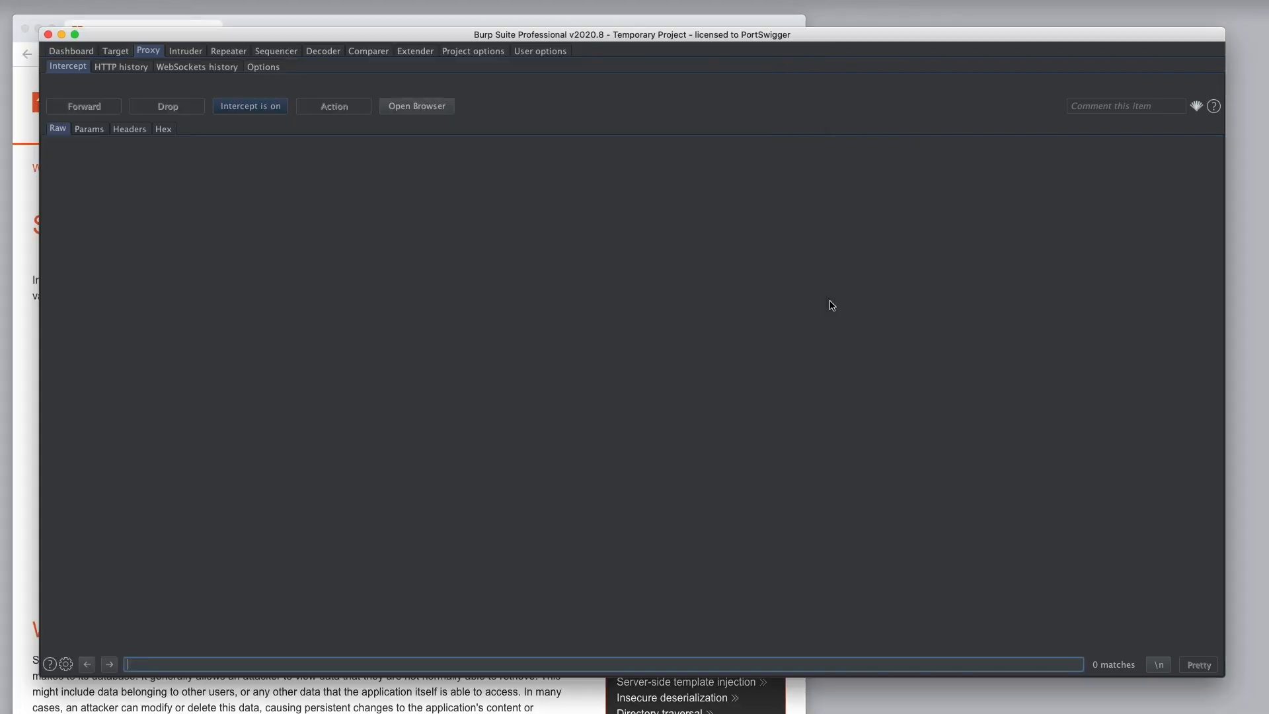
Step: Disable the portswigger.net domain name rule and the /bundles URL rule for client request interception
left_click(271, 67)
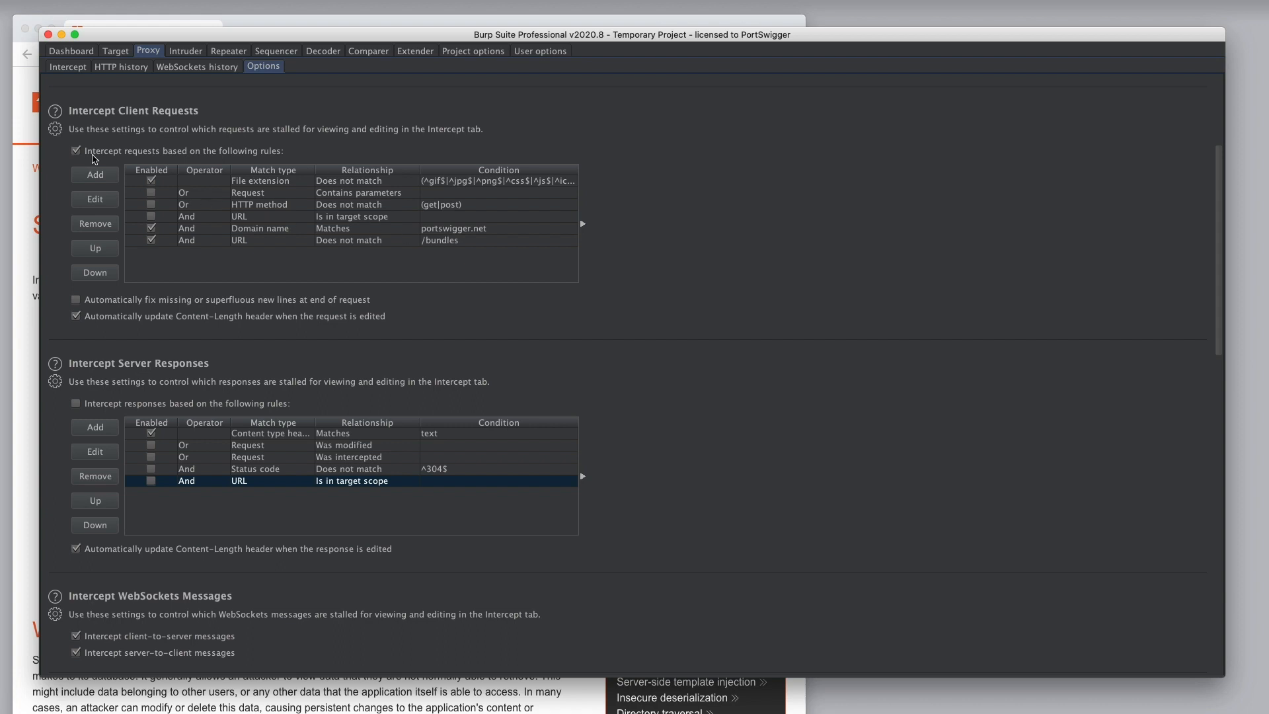
left_click(153, 228)
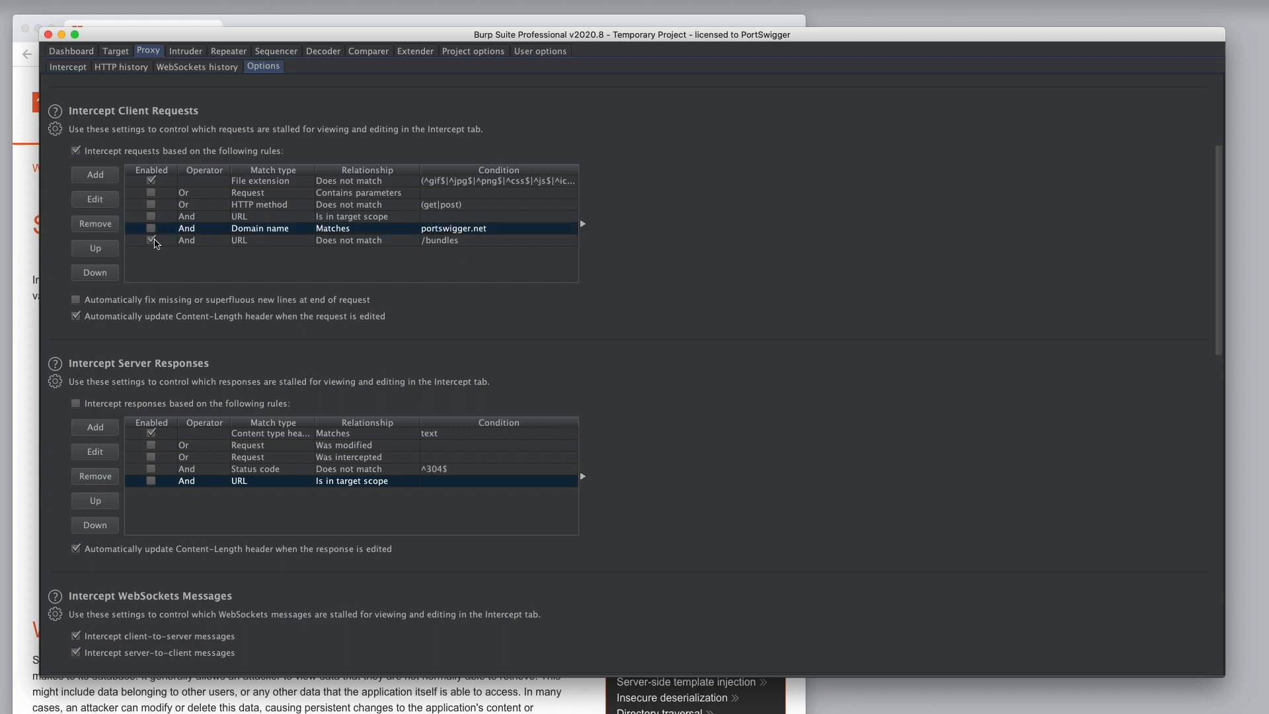
left_click(154, 240)
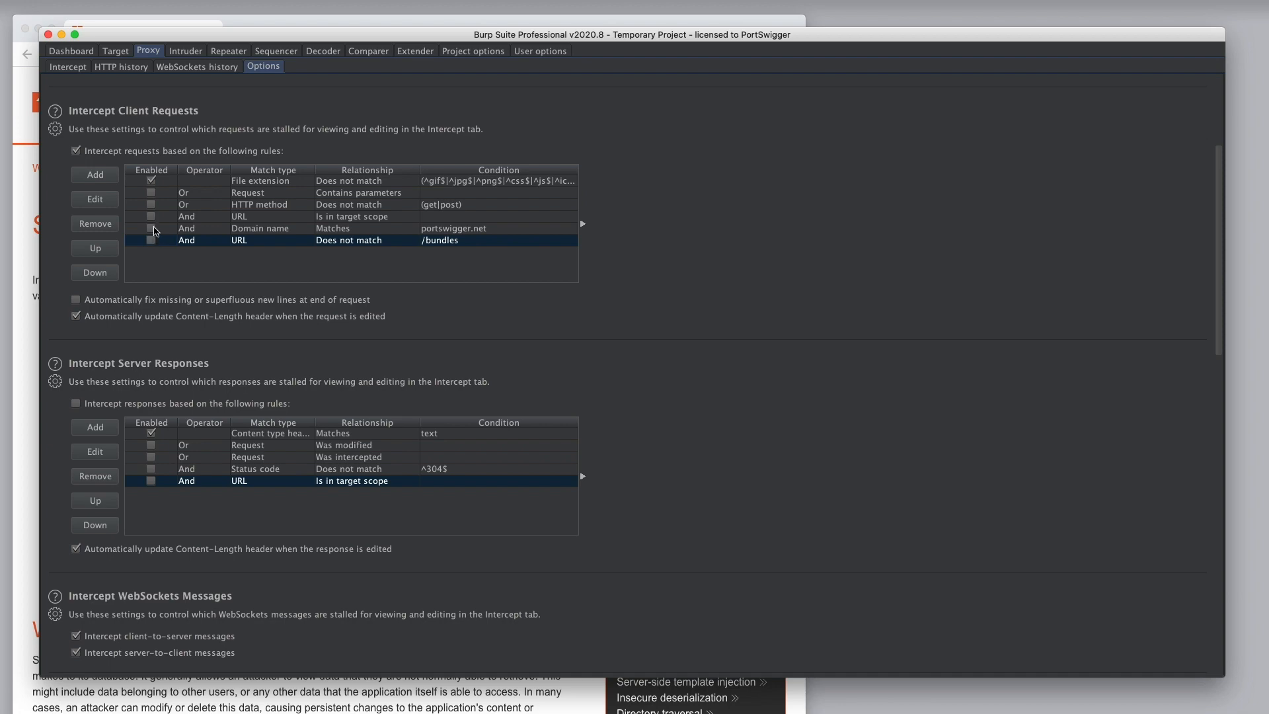
left_click(117, 52)
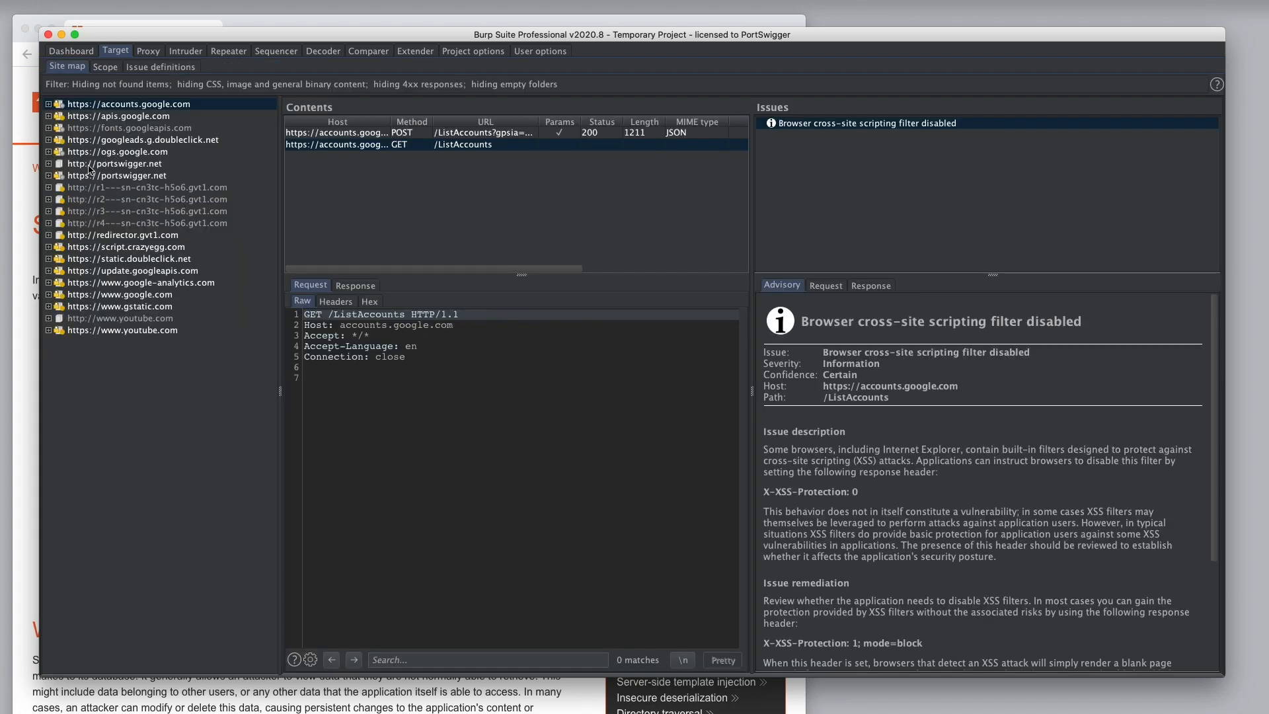
left_click(49, 176)
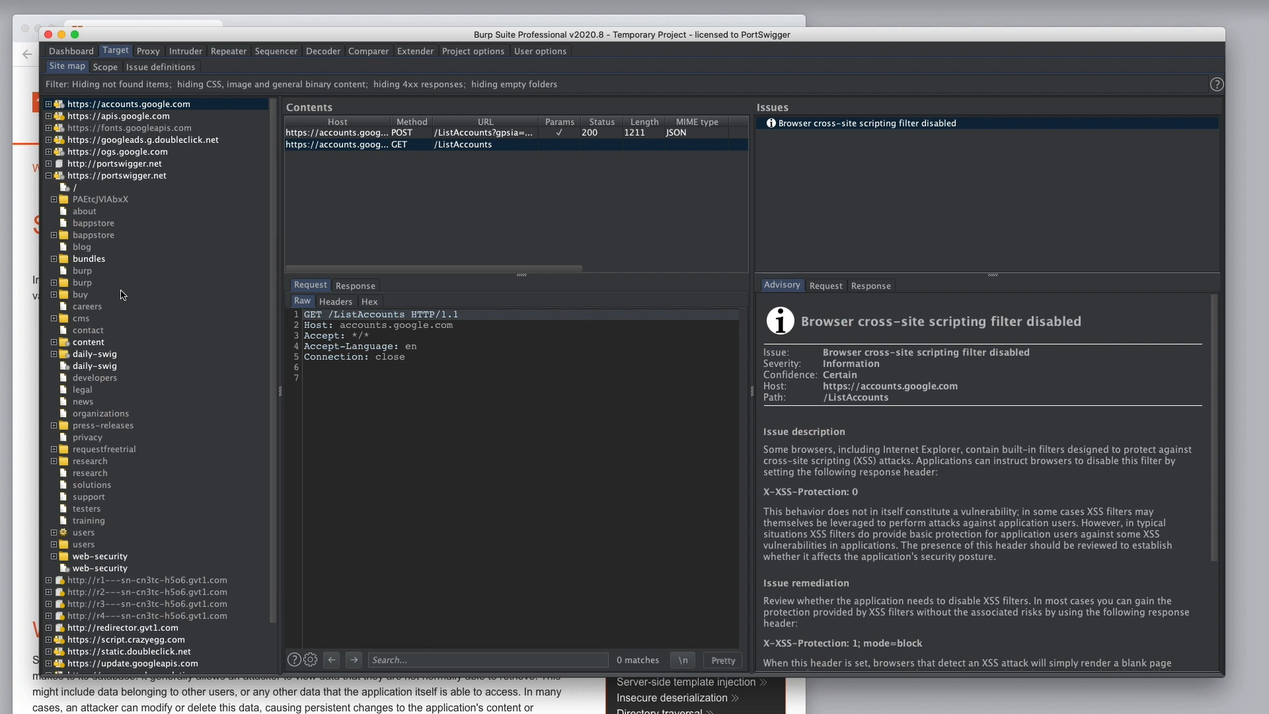
right_click(128, 177)
left_click(162, 208)
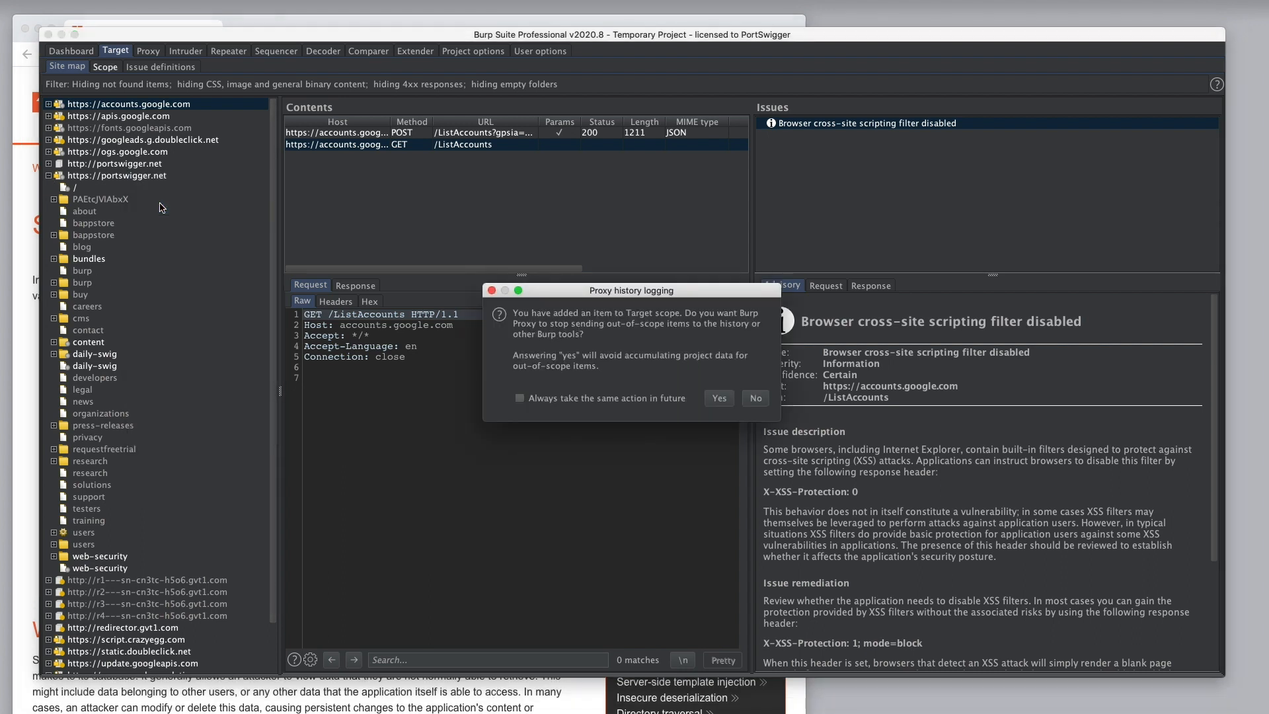
left_click(748, 398)
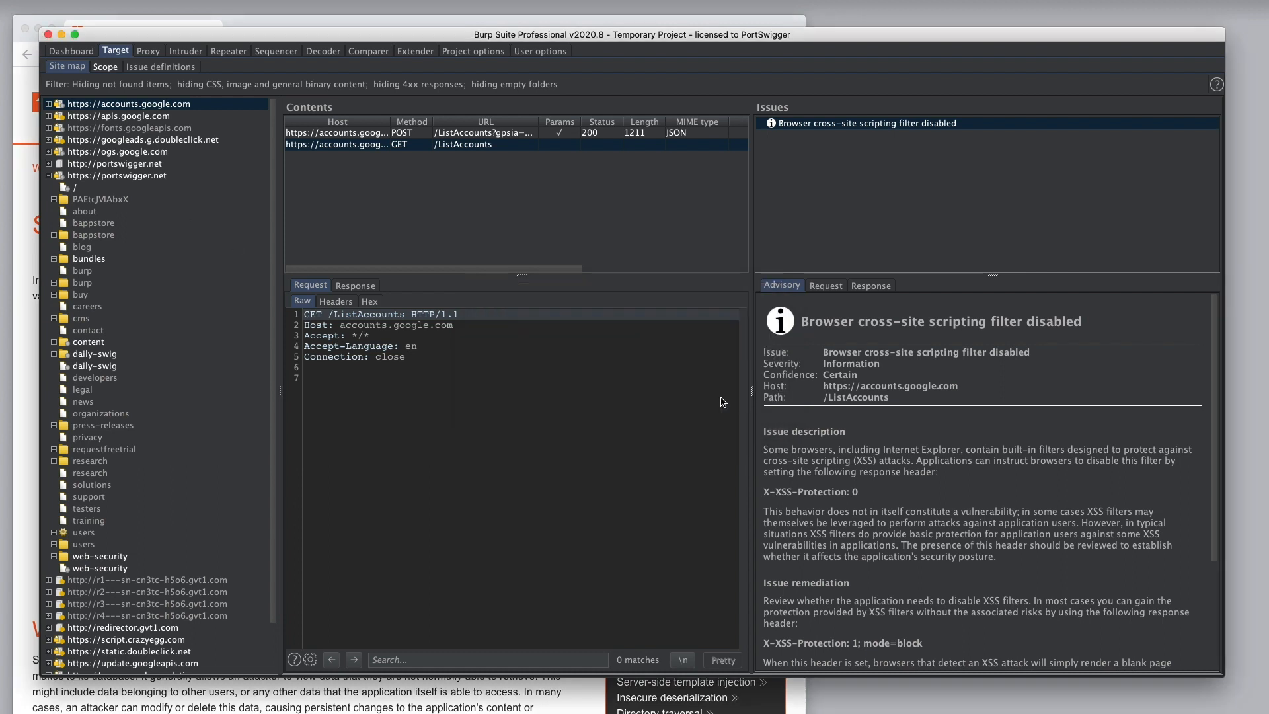
right_click(83, 262)
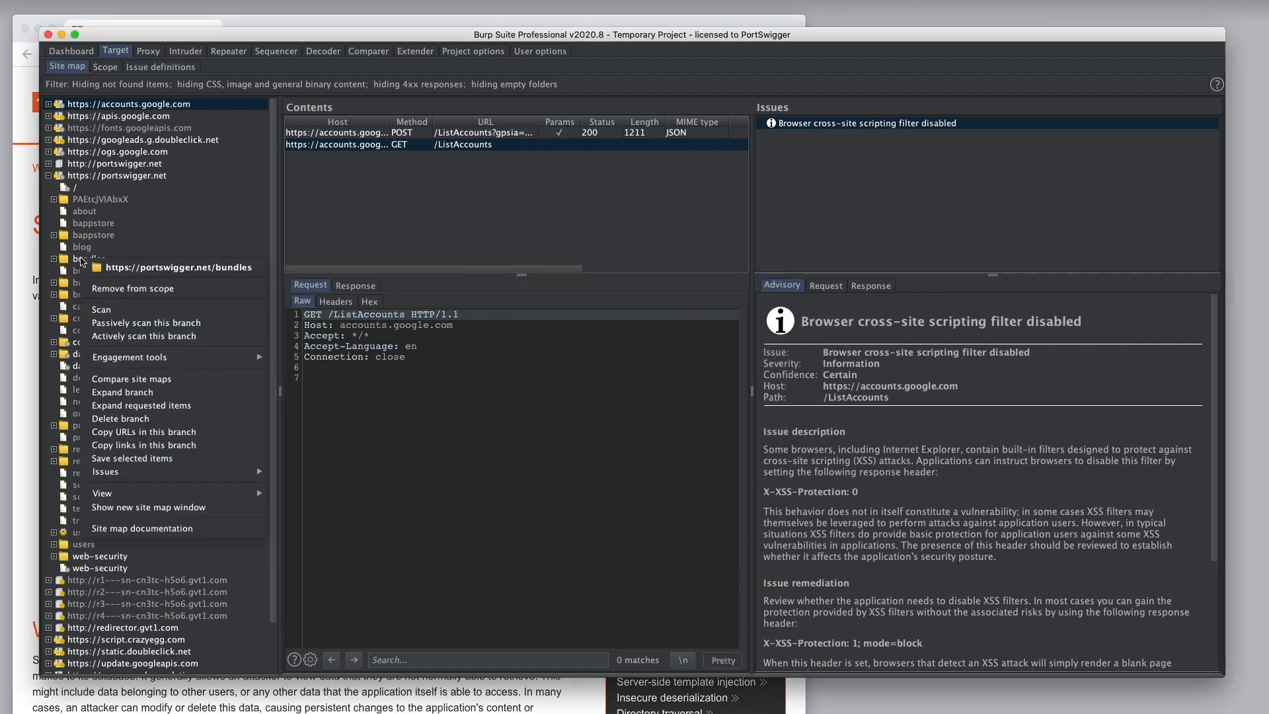
left_click(169, 289)
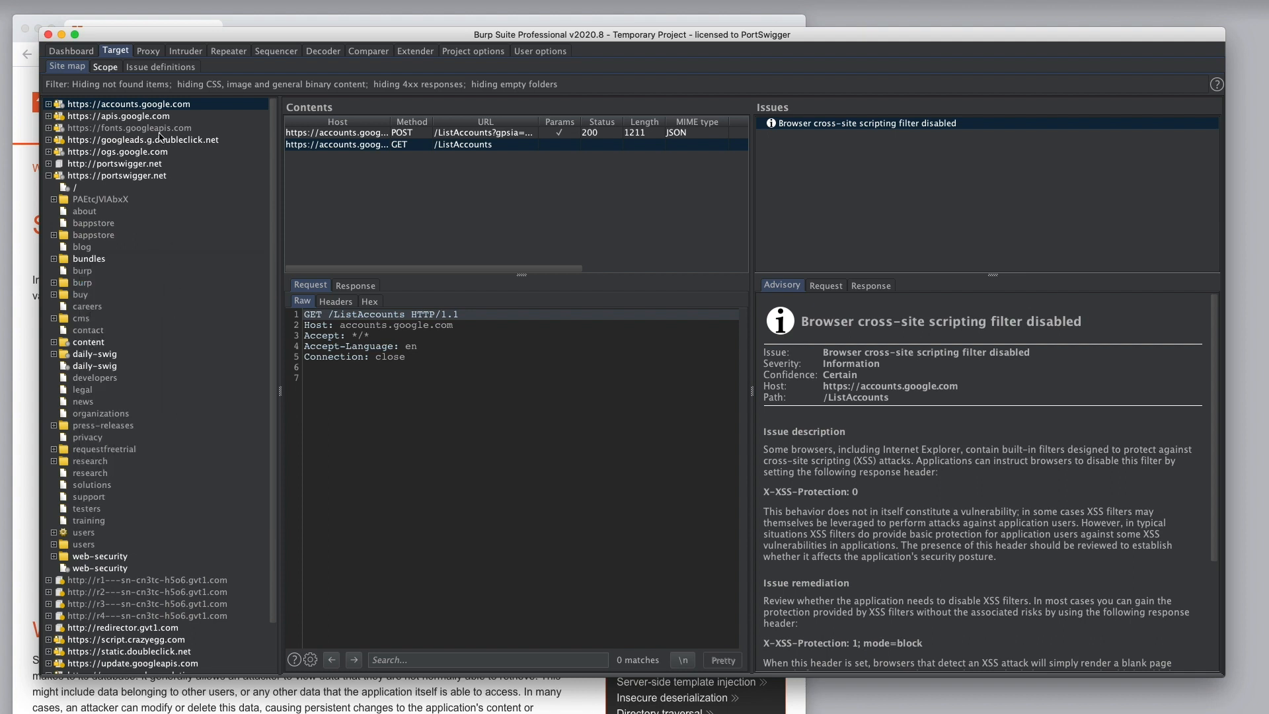
left_click(106, 67)
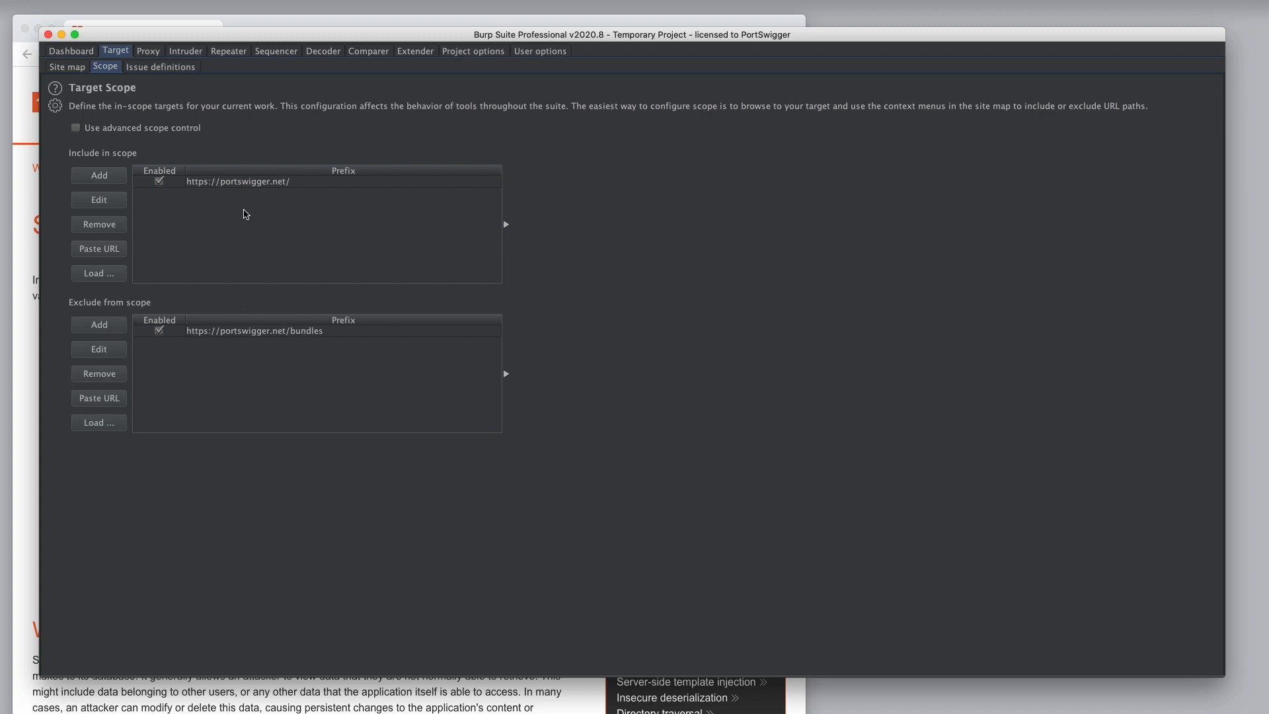
Step: Enable the client request interception rule that requires the URL to be in the target scope
left_click(150, 52)
left_click(263, 67)
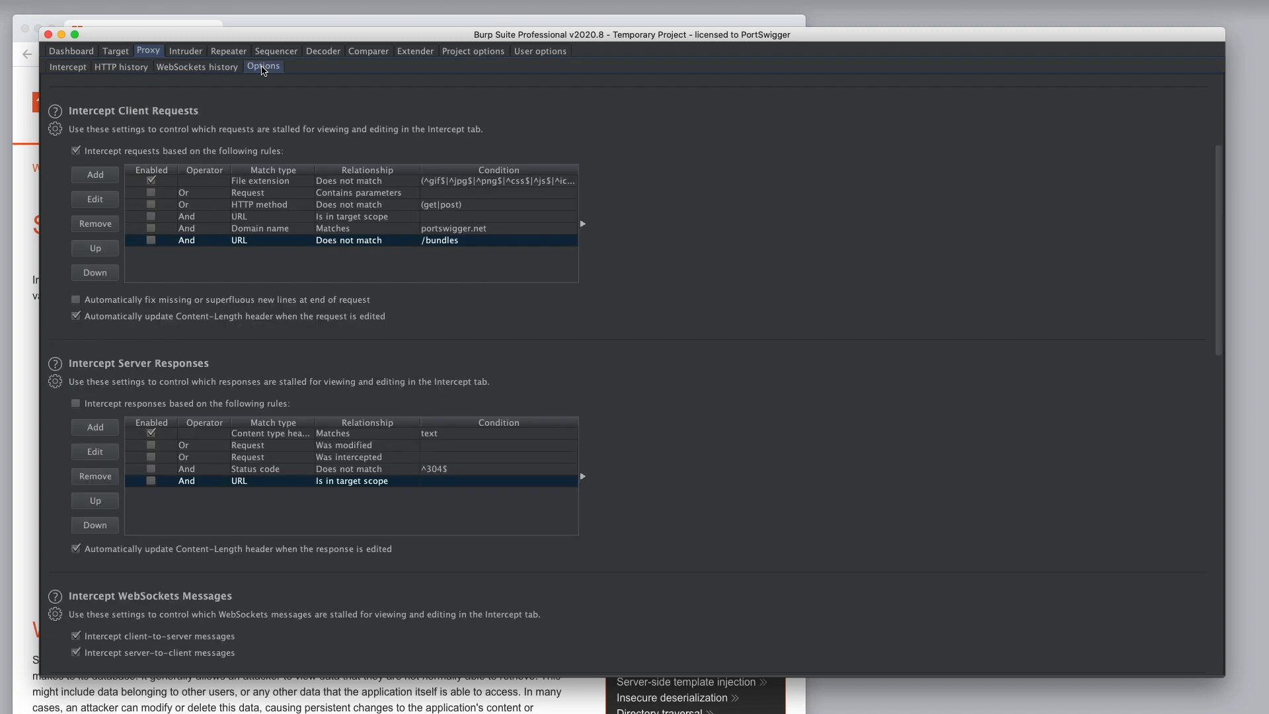
left_click(151, 217)
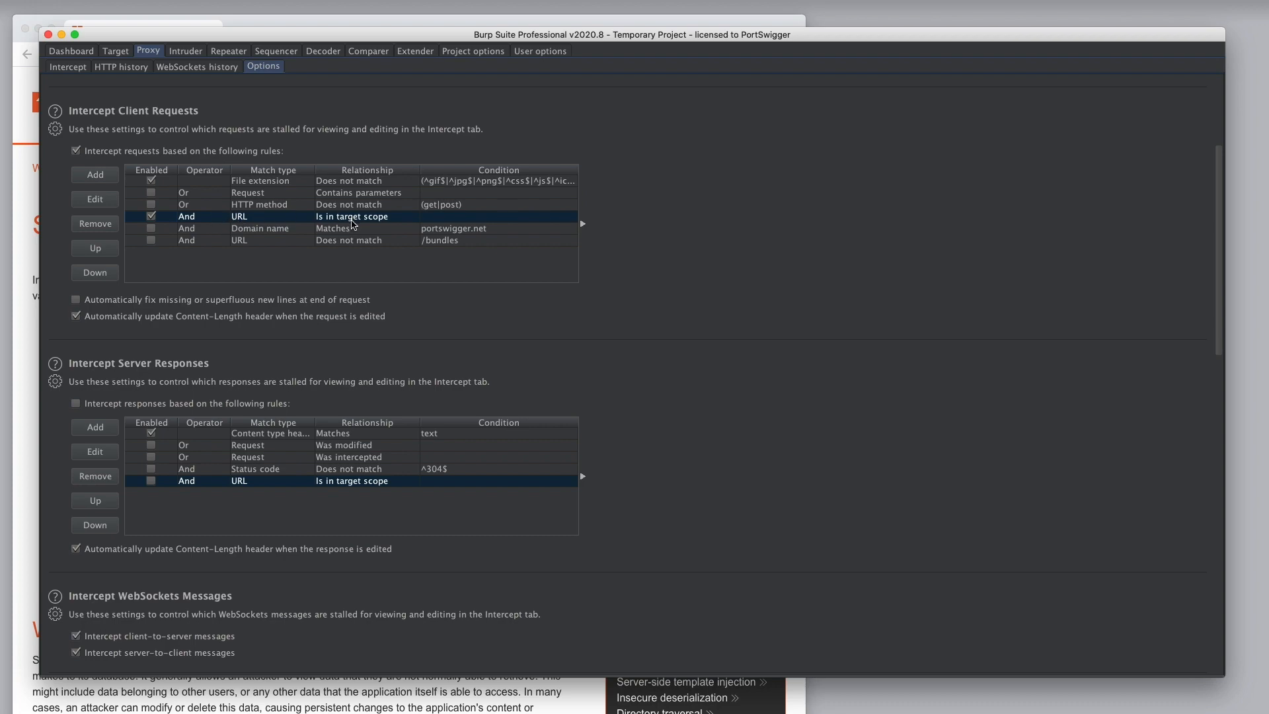
Step: Request the XSS topic in the browser and forward its intercepted request in Burp Suite
left_click(199, 23)
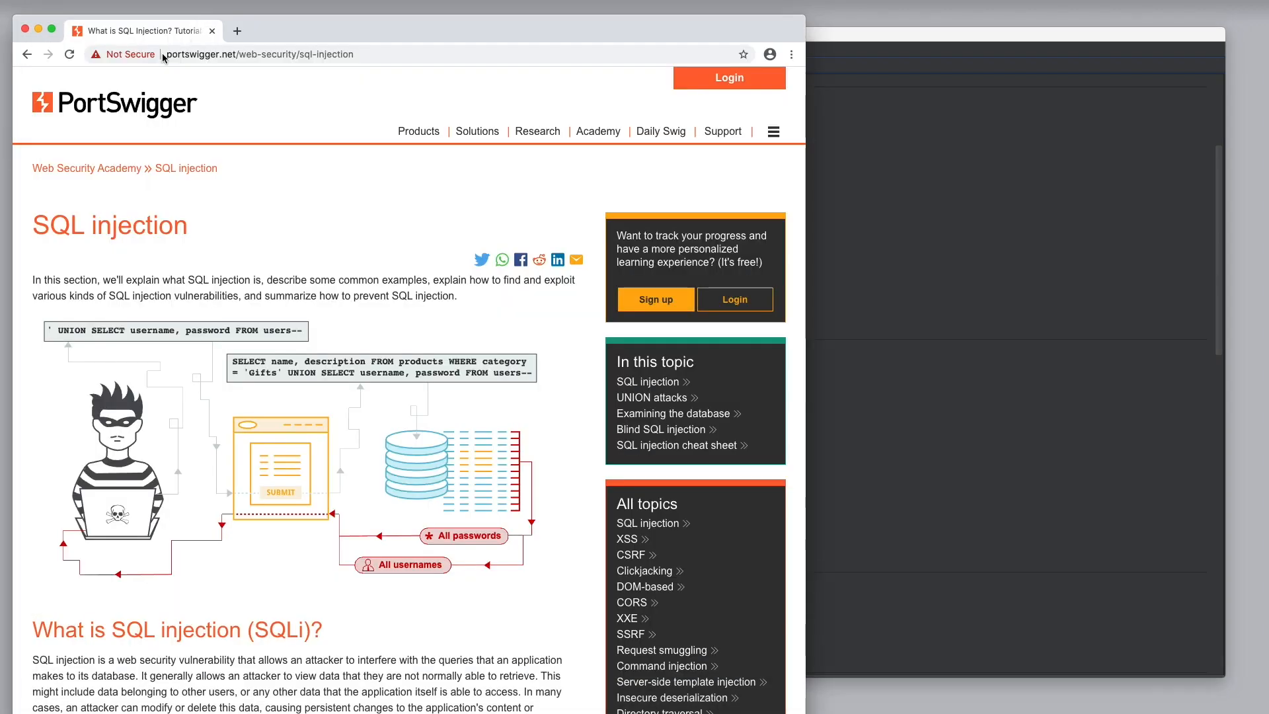
left_click(627, 541)
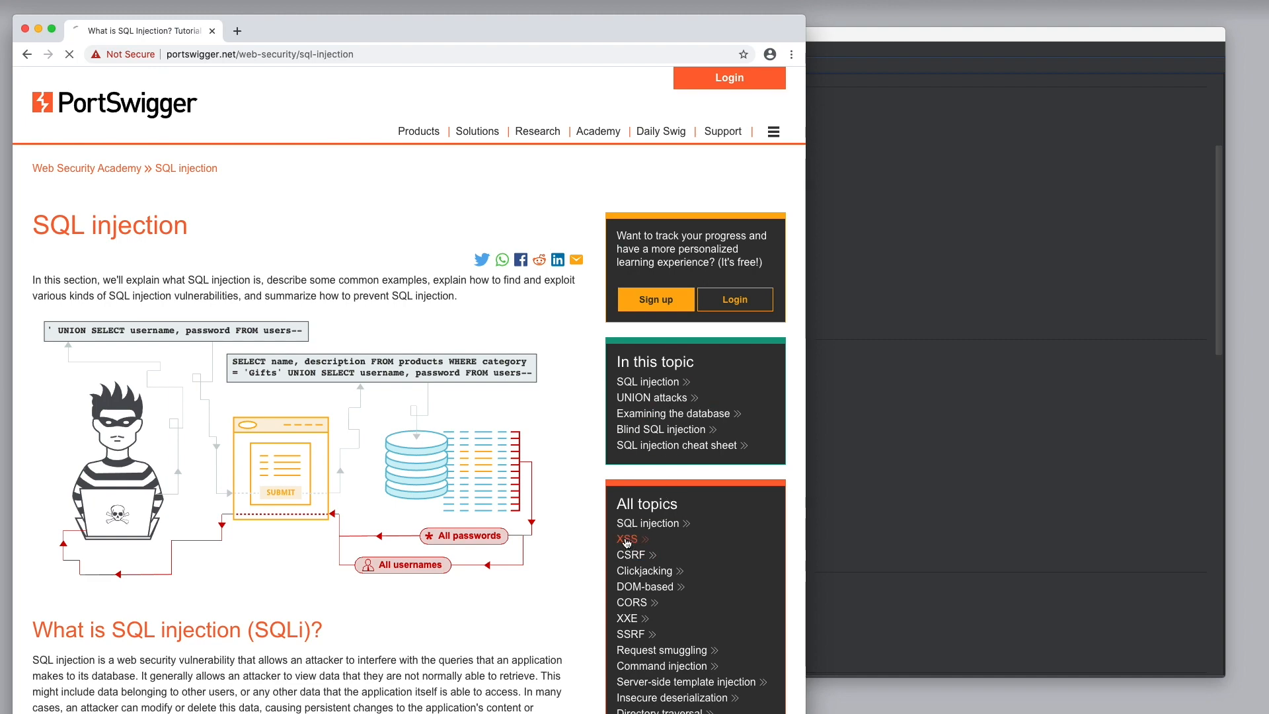
left_click(67, 67)
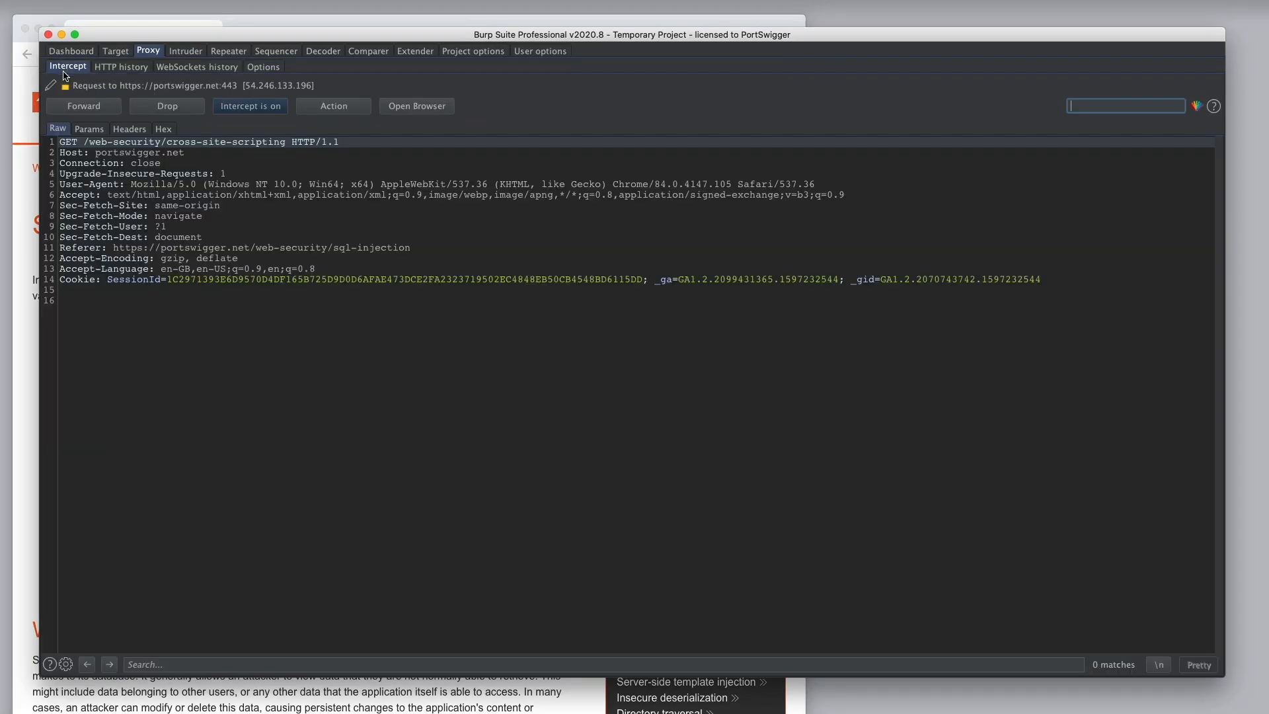
left_click(85, 107)
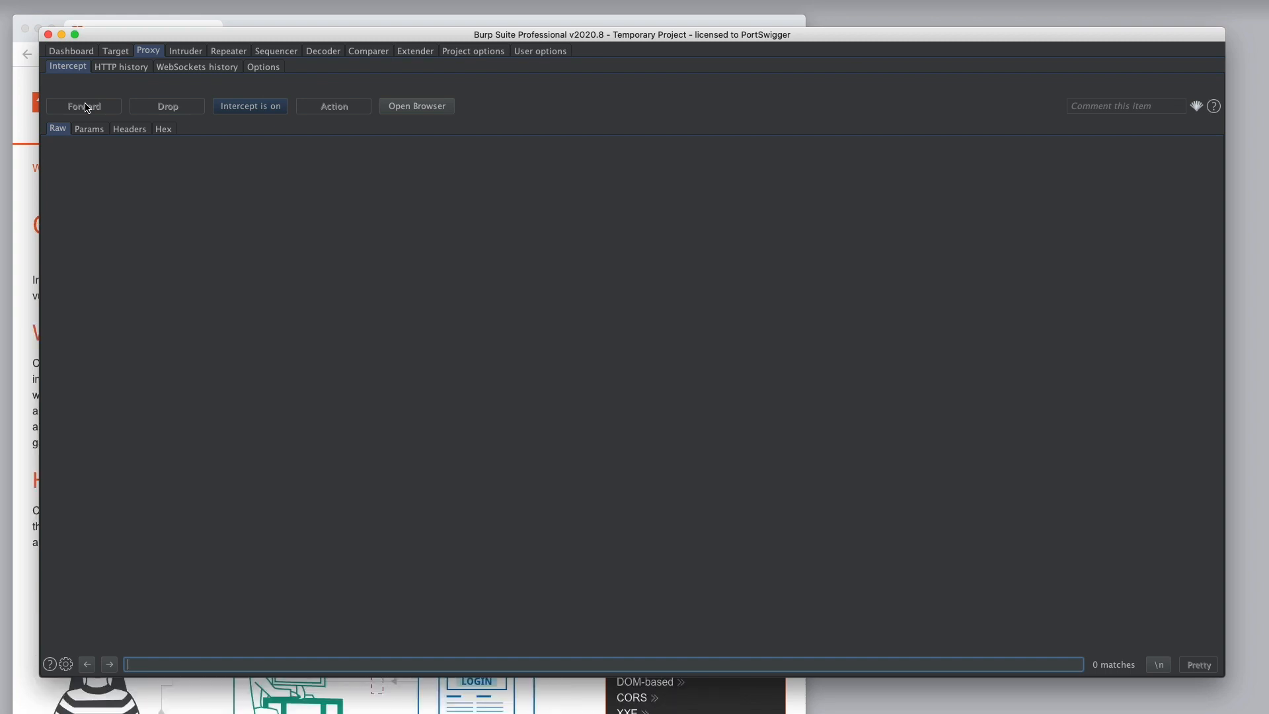
Step: Examine the match types and the Request relationship options offered for a new server response interception rule, without adding a rule
left_click(263, 68)
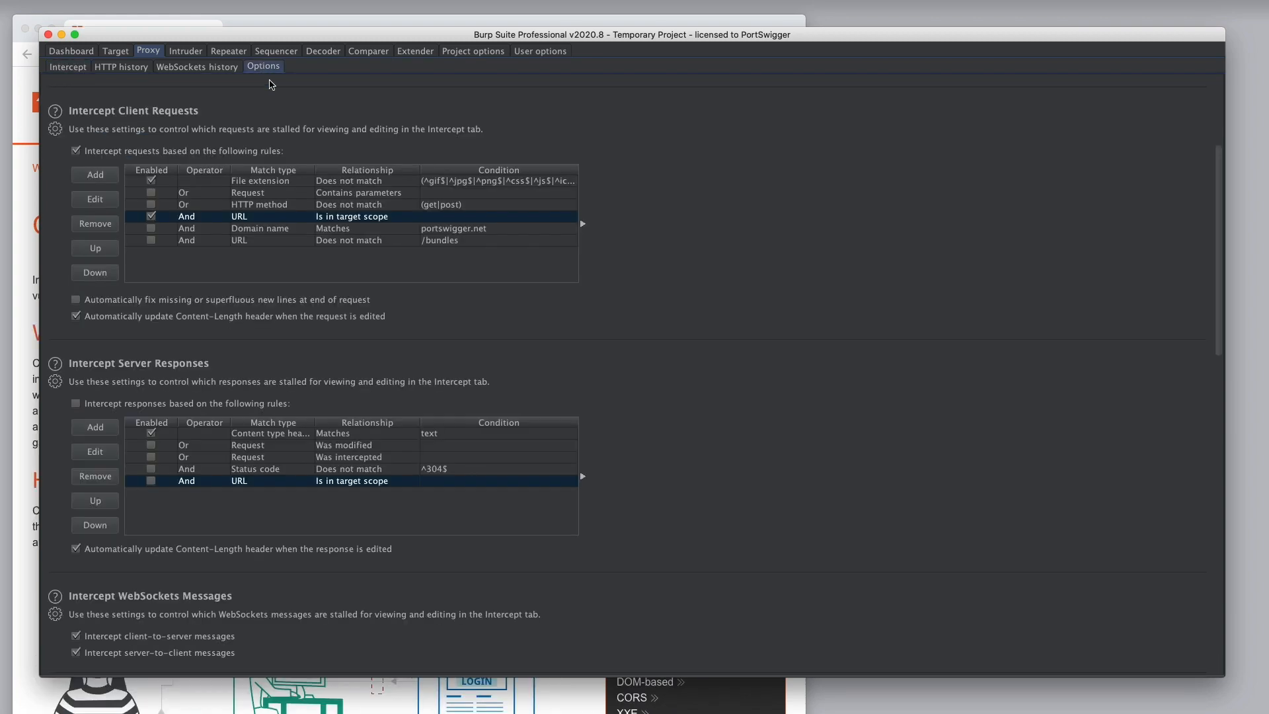
scroll(787, 463, "down", 3)
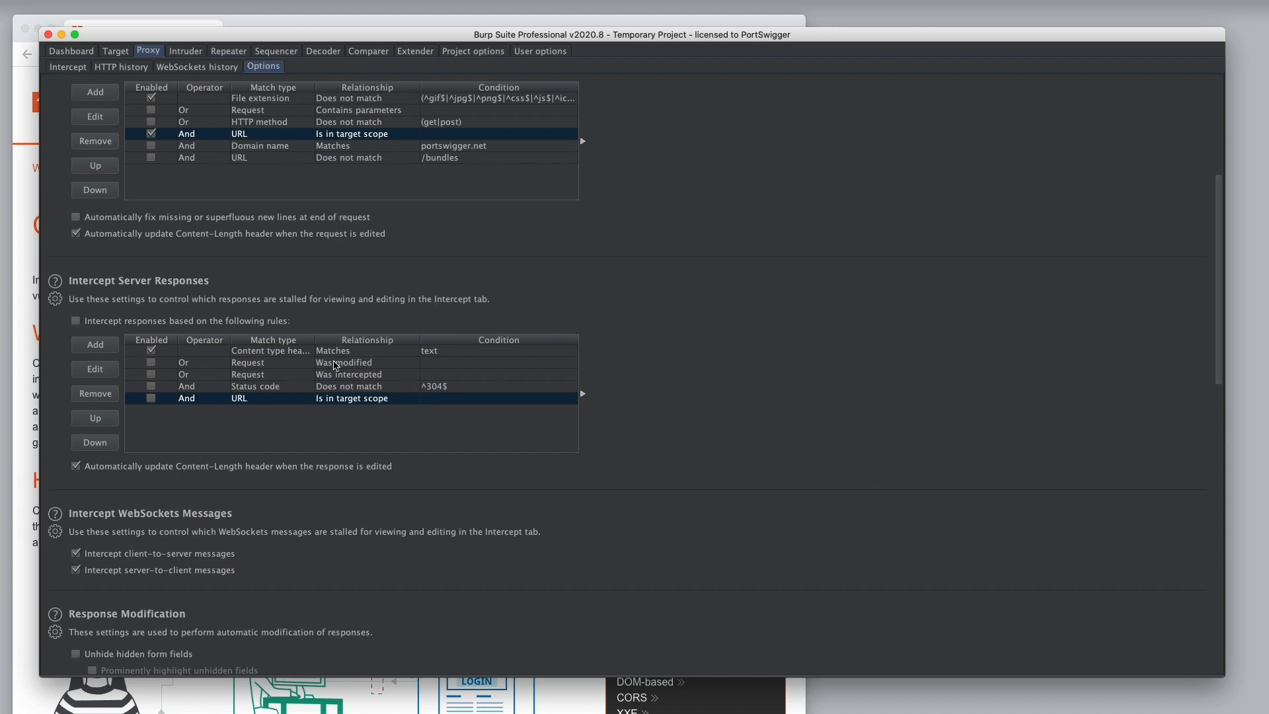
left_click(109, 347)
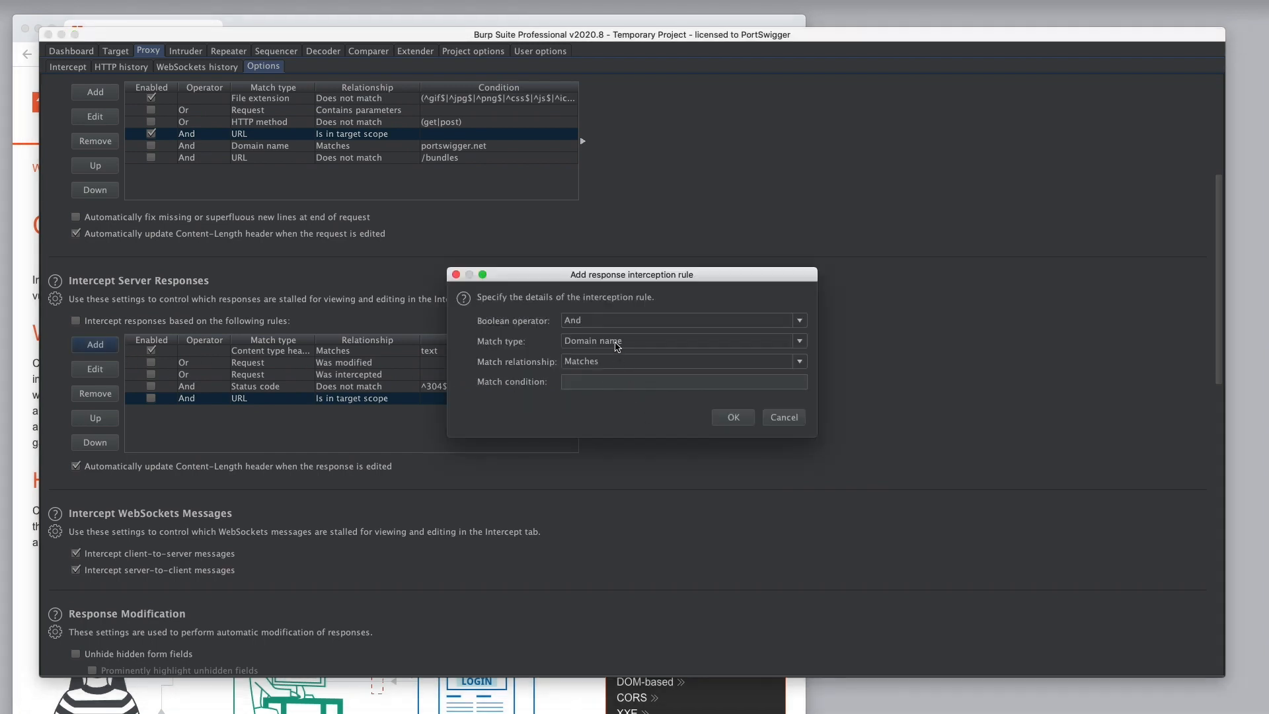
left_click(616, 344)
left_click(595, 428)
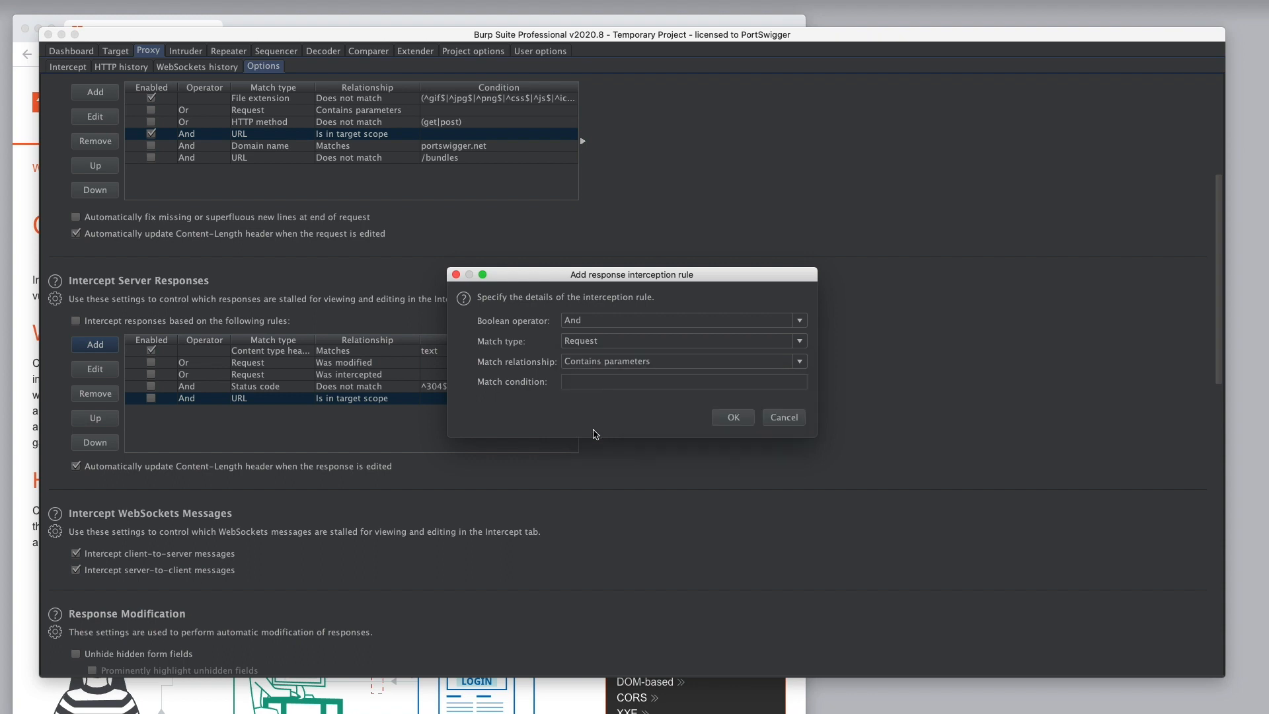
left_click(598, 363)
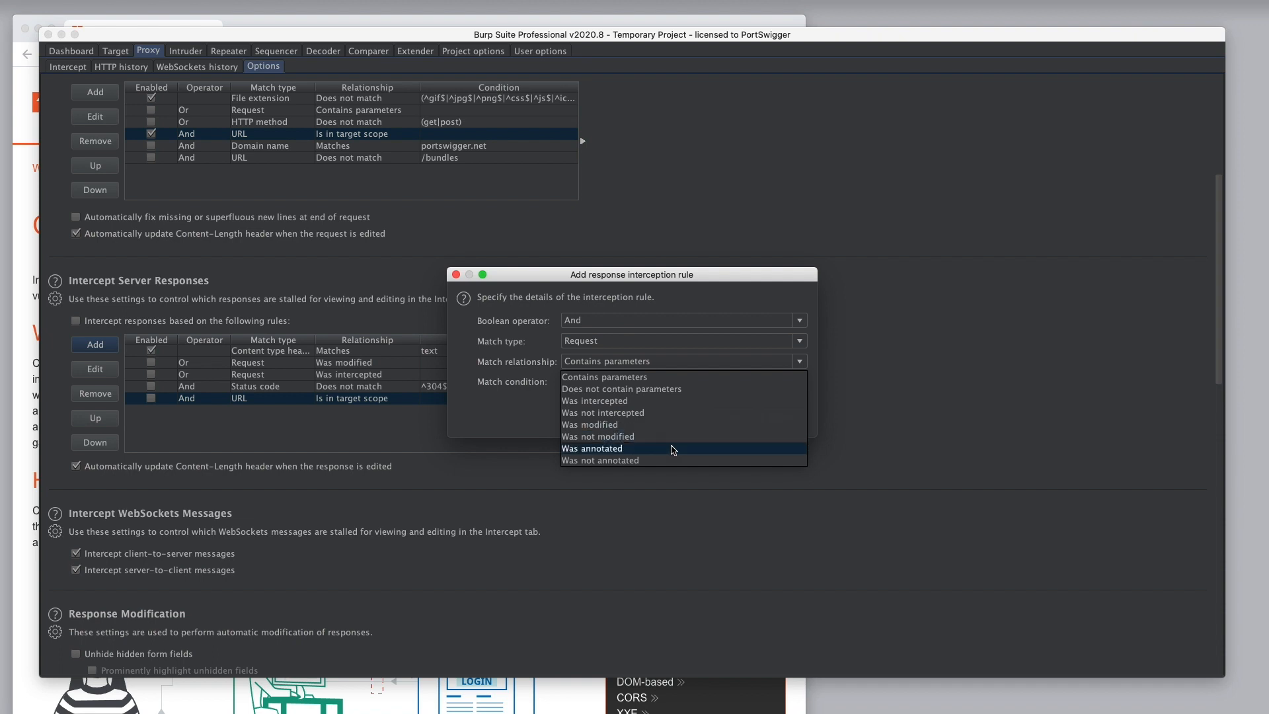
left_click(610, 346)
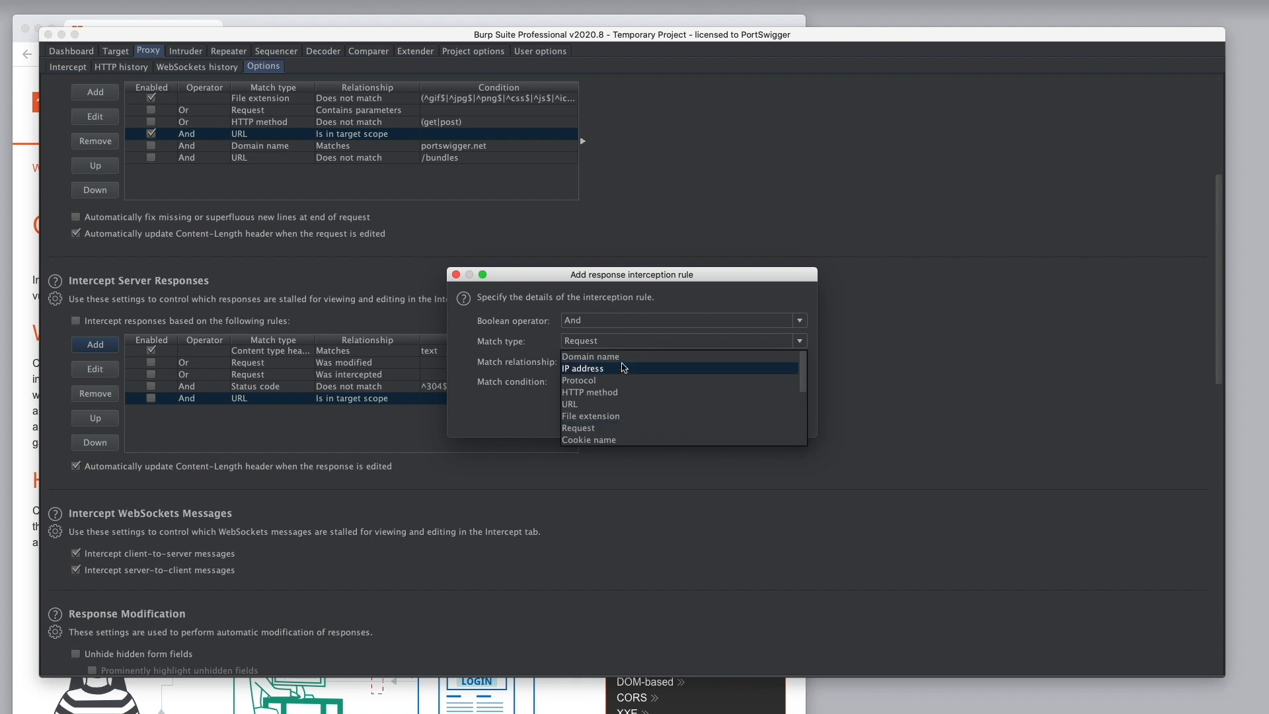
scroll(628, 377, "down", 3)
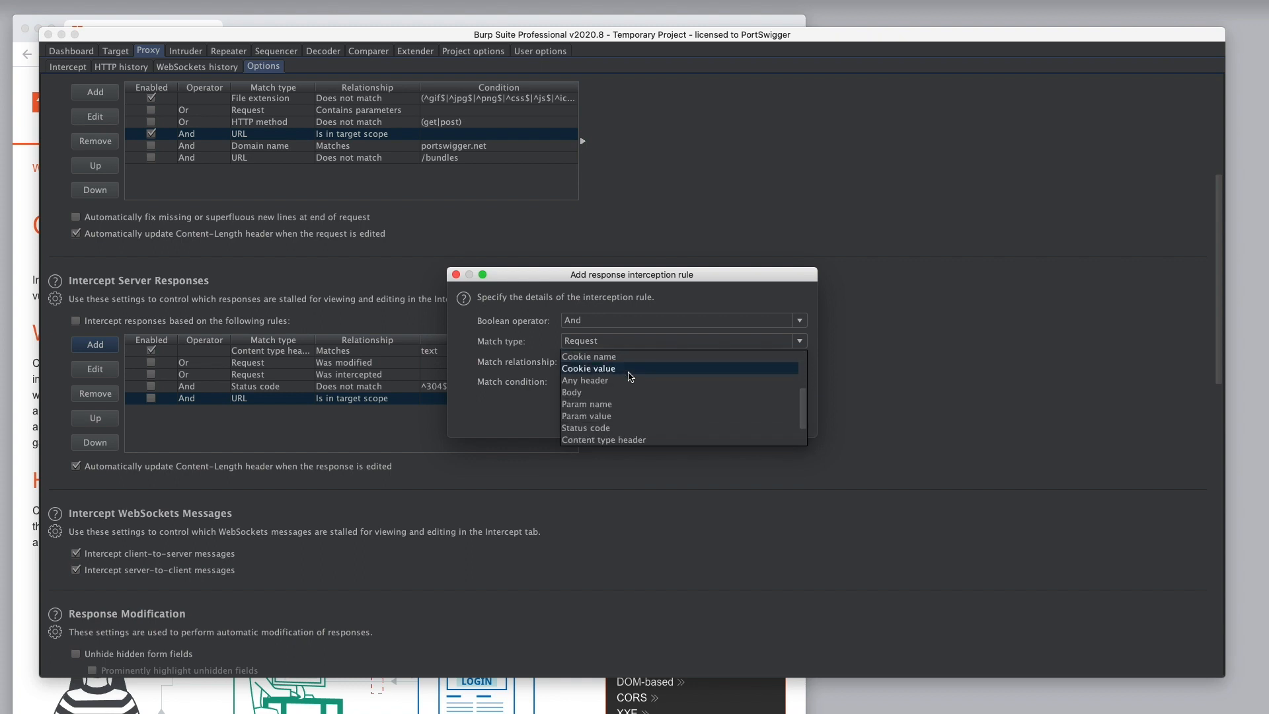
scroll(636, 397, "down", 1)
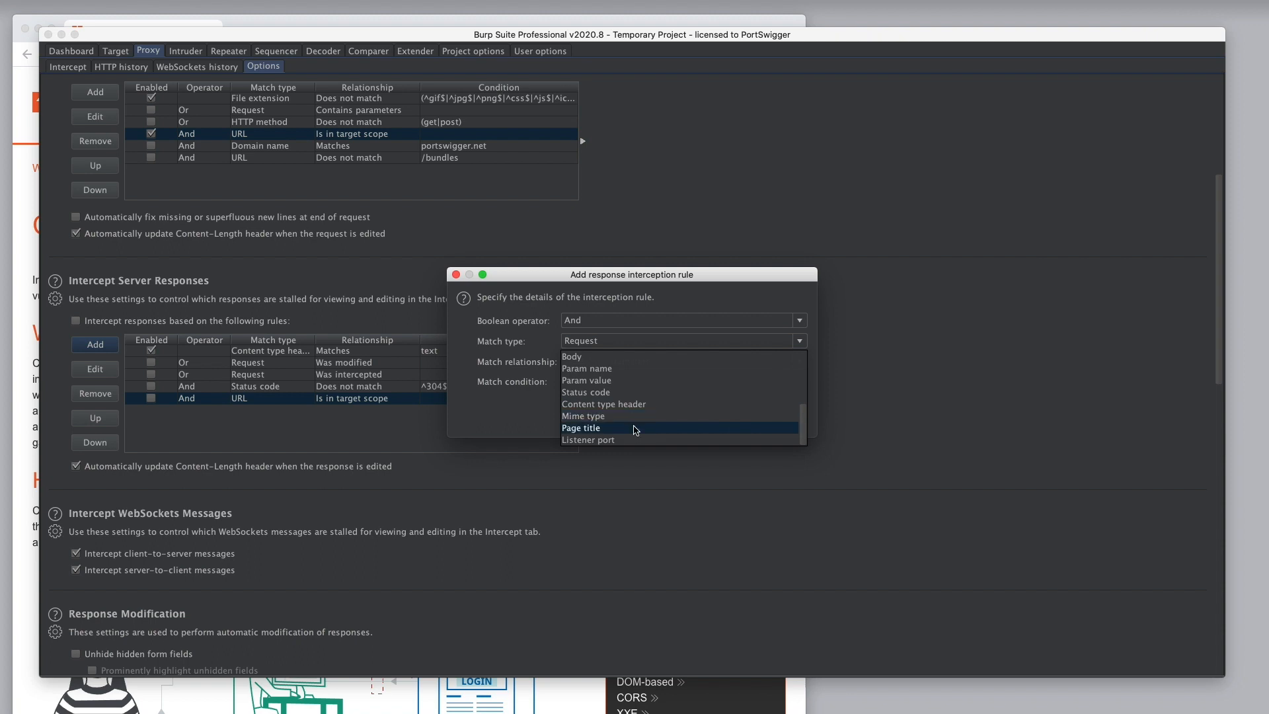
left_click(546, 405)
left_click(778, 421)
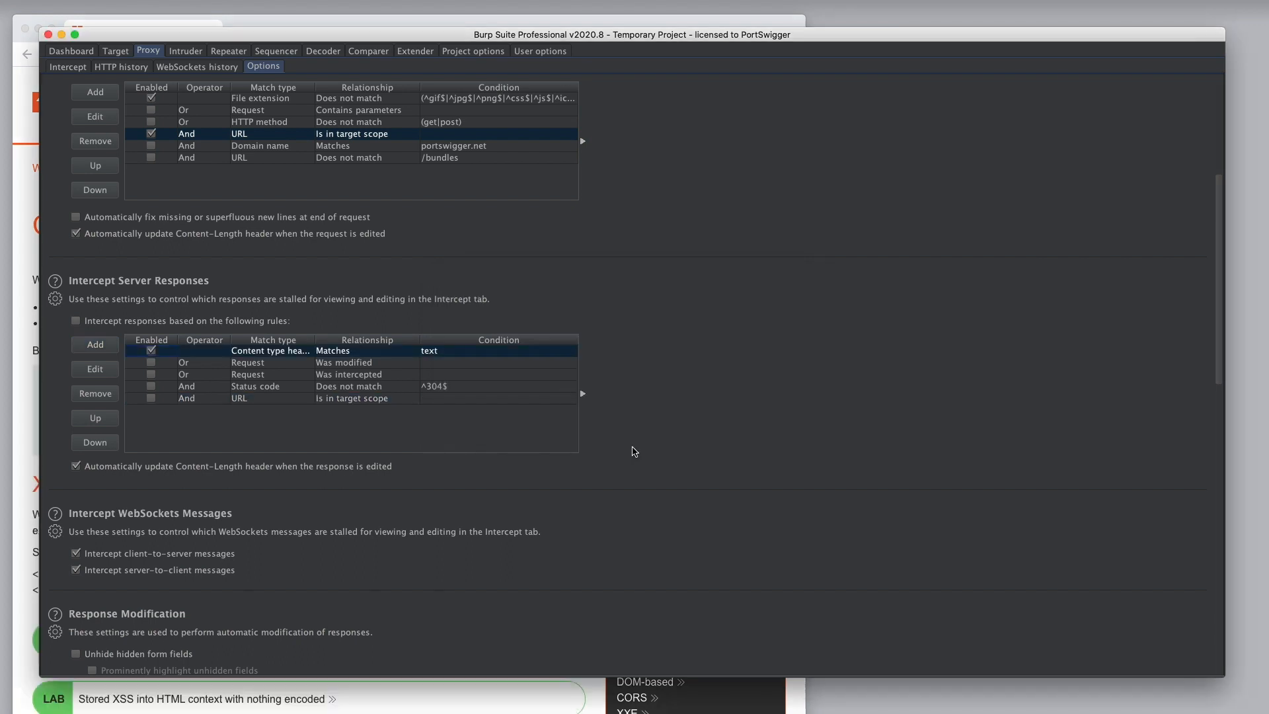
Step: Add a server response interception rule with operator And, match type Request and relationship Was modified, and enable rule-based response interception
left_click(104, 345)
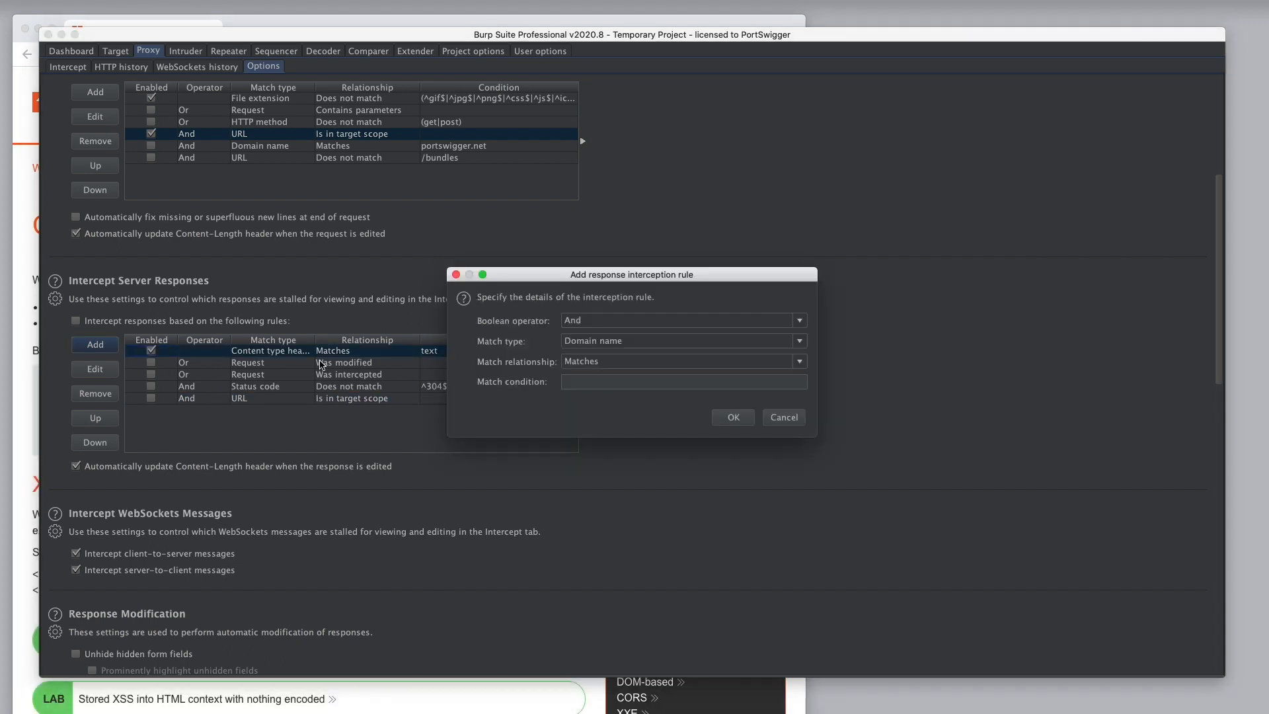
left_click(609, 342)
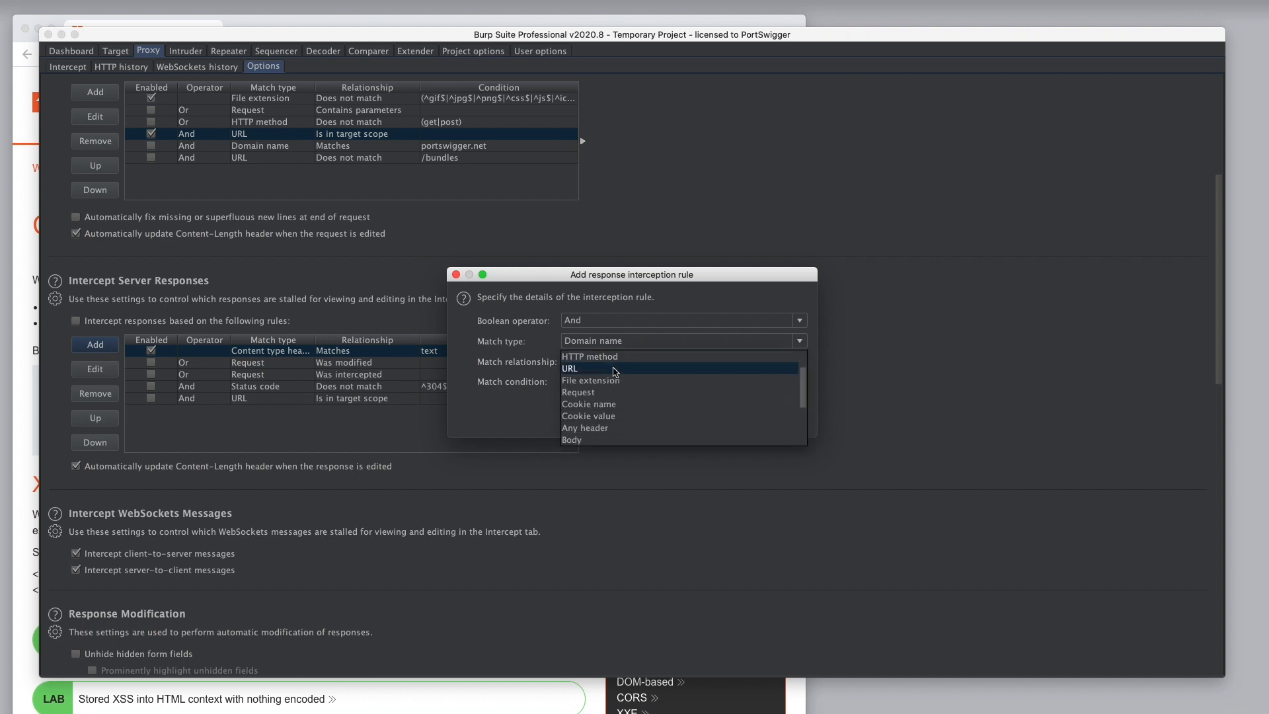
left_click(609, 392)
left_click(599, 361)
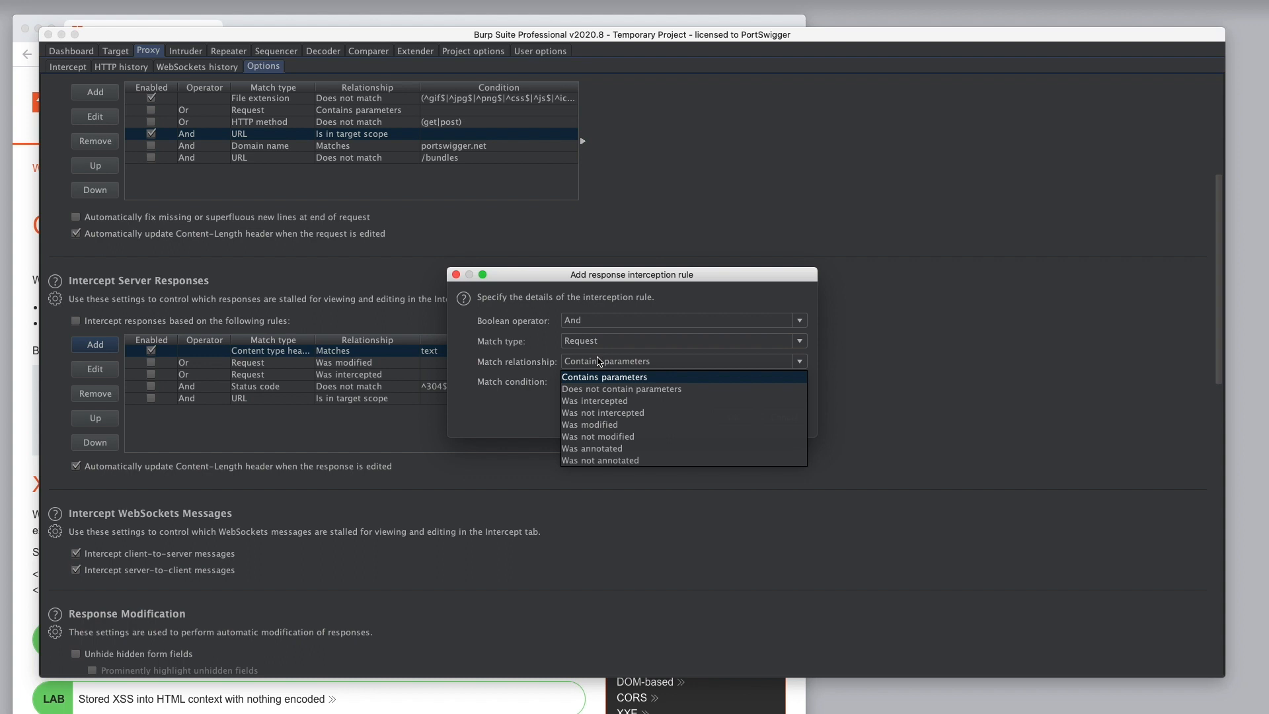
left_click(610, 424)
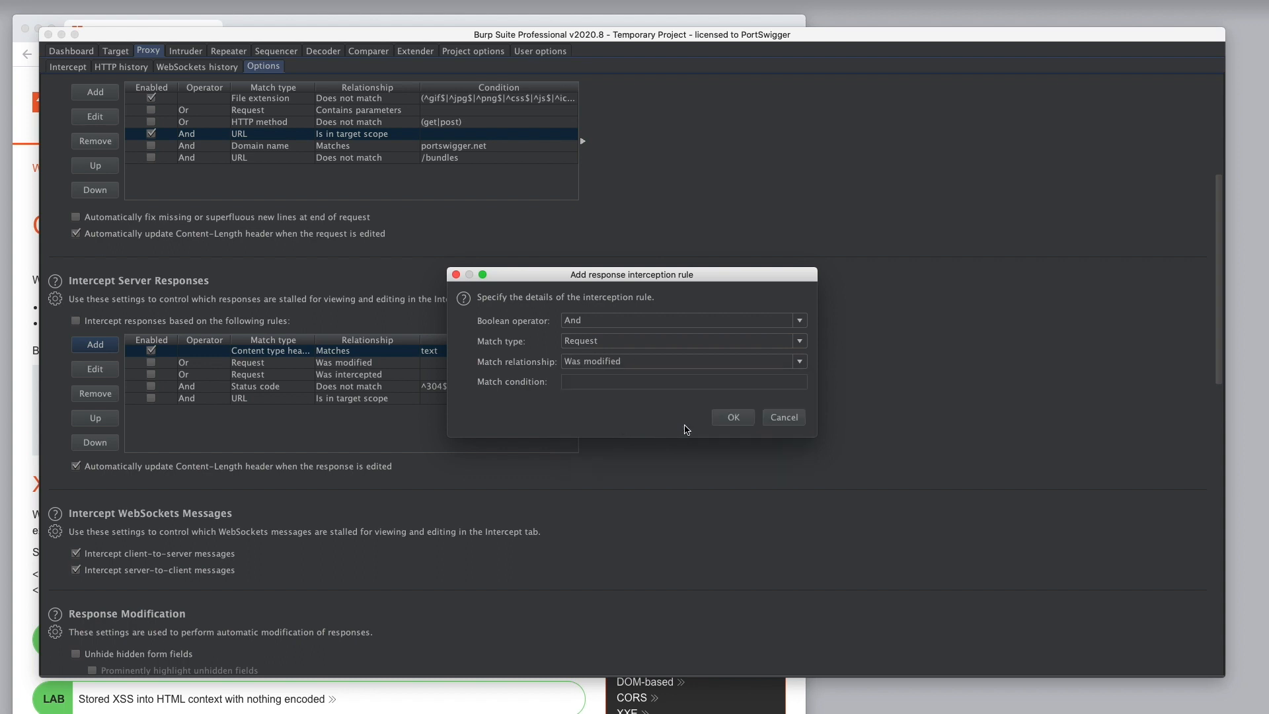
left_click(734, 417)
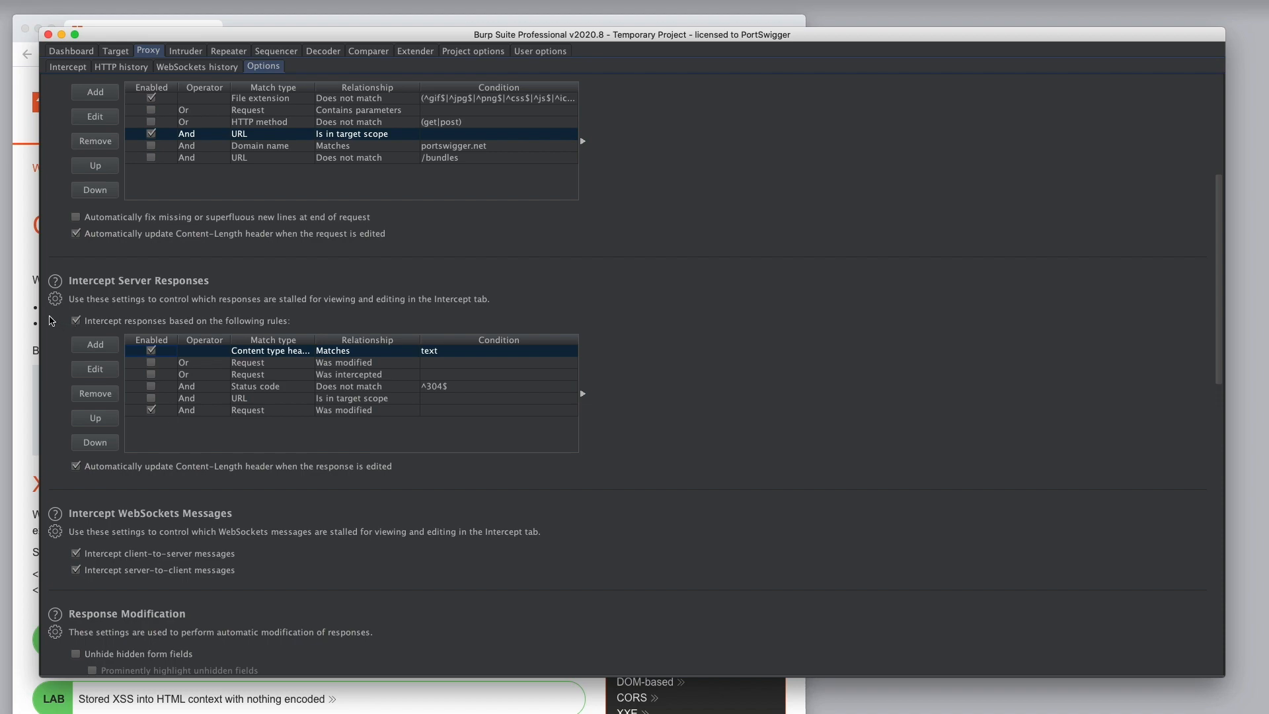
Step: Request the XSS contexts page in the browser, forward its intercepted request unmodified in Burp Suite, and return to the browser
left_click(30, 280)
left_click(633, 447)
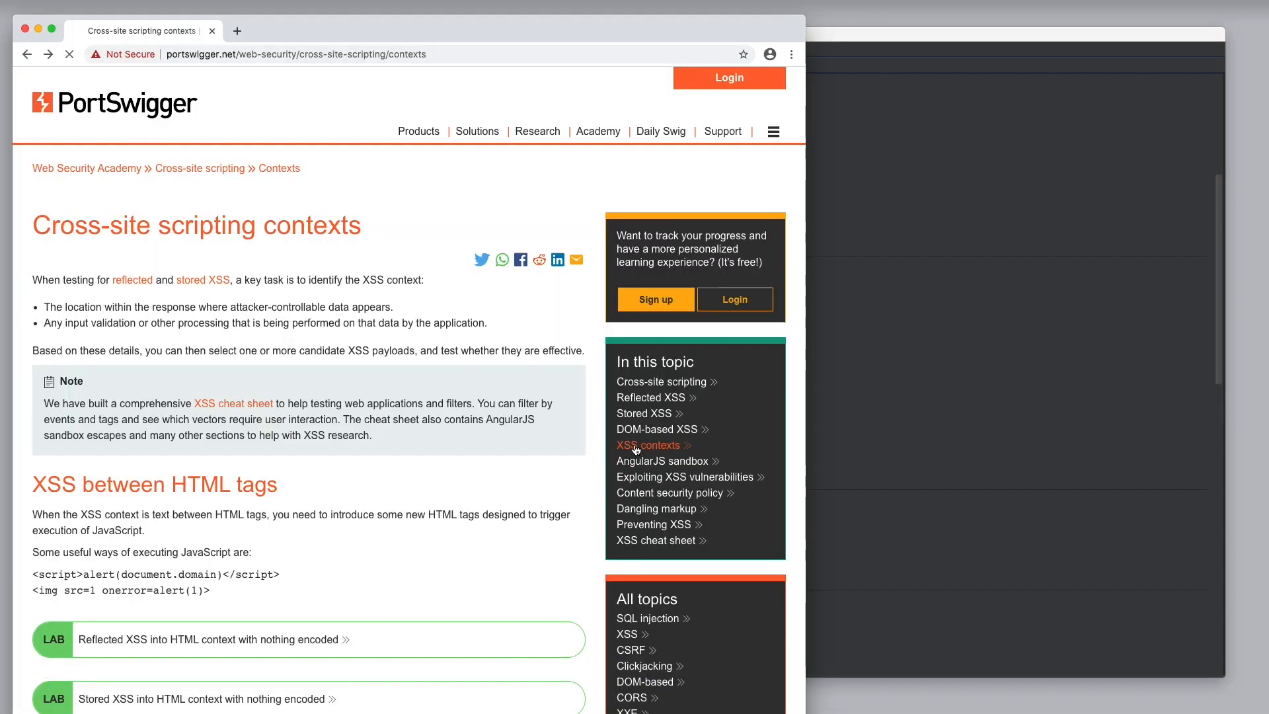
left_click(901, 397)
left_click(67, 69)
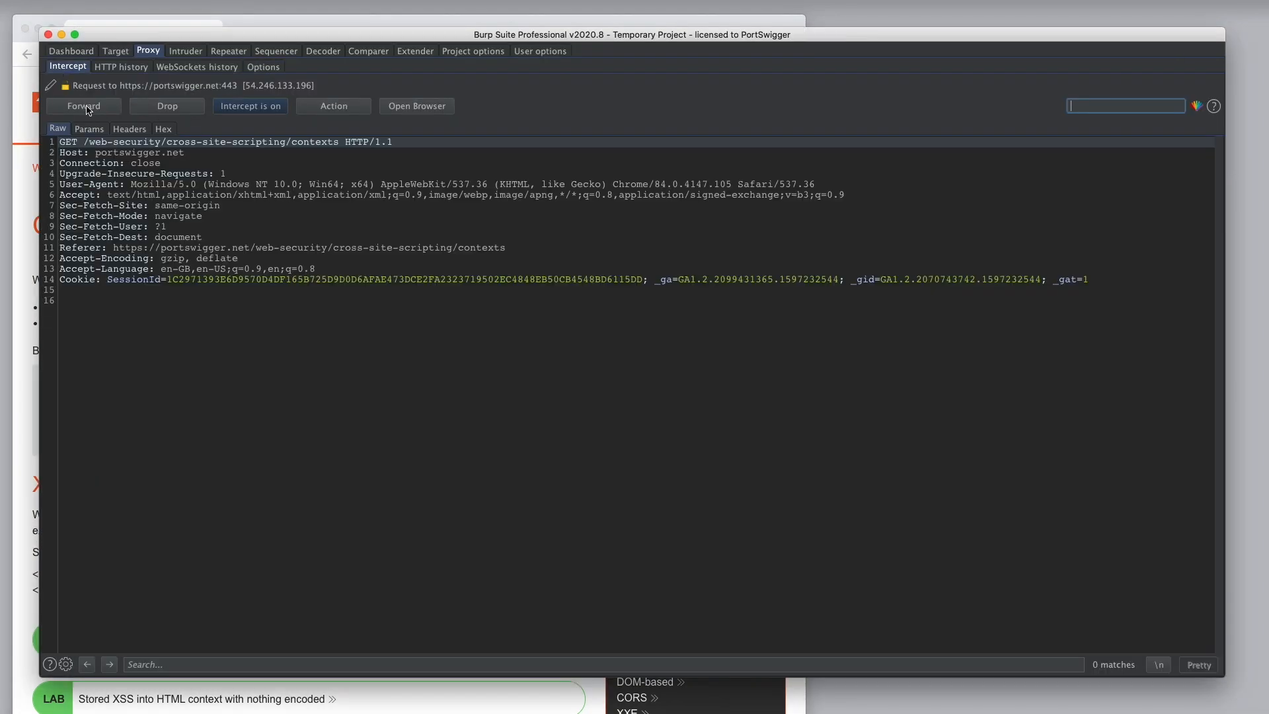
left_click(88, 108)
left_click(30, 193)
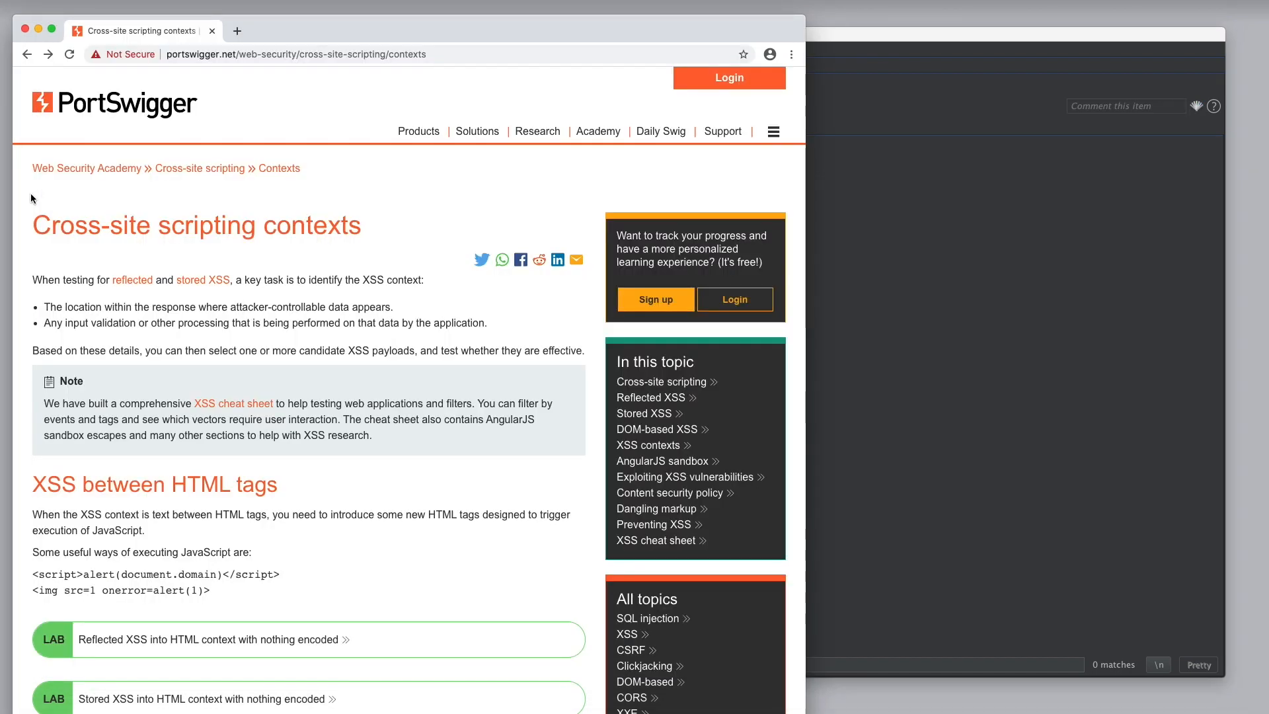
Step: Request the DOM-based XSS page, append ?x to the intercepted request's URL path, and forward the modified request and its intercepted response
left_click(635, 431)
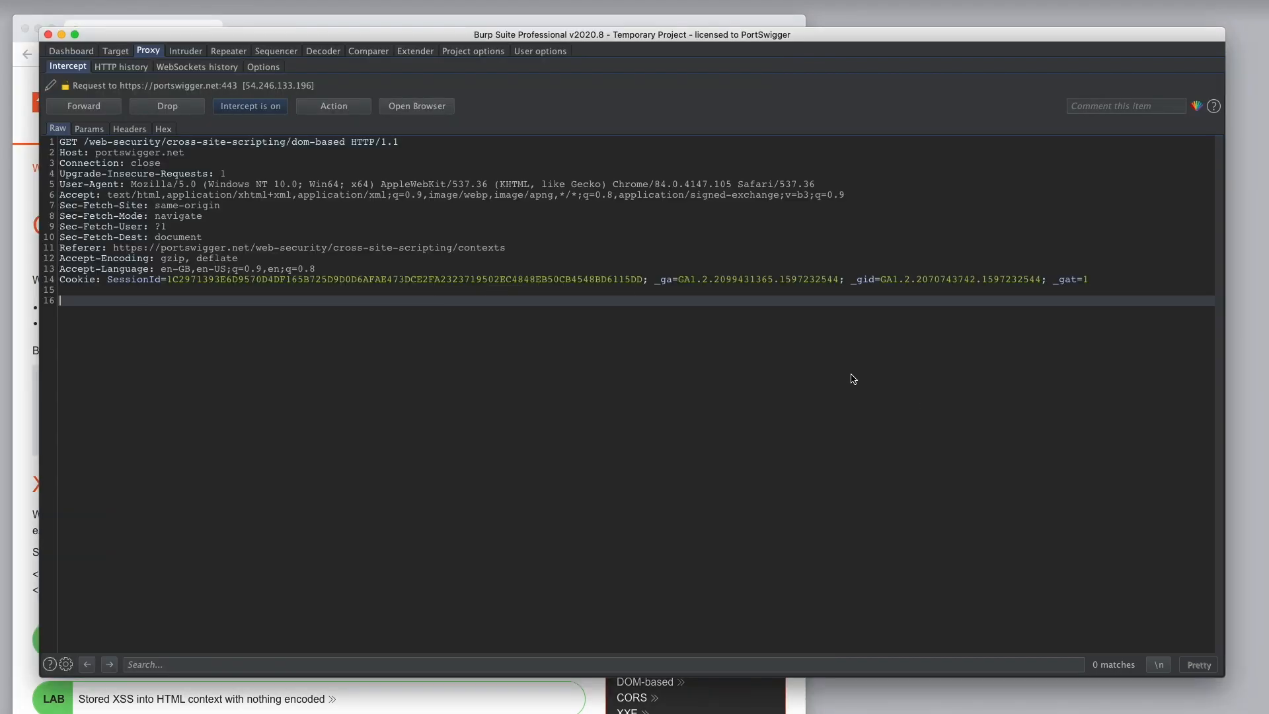
left_click(346, 142)
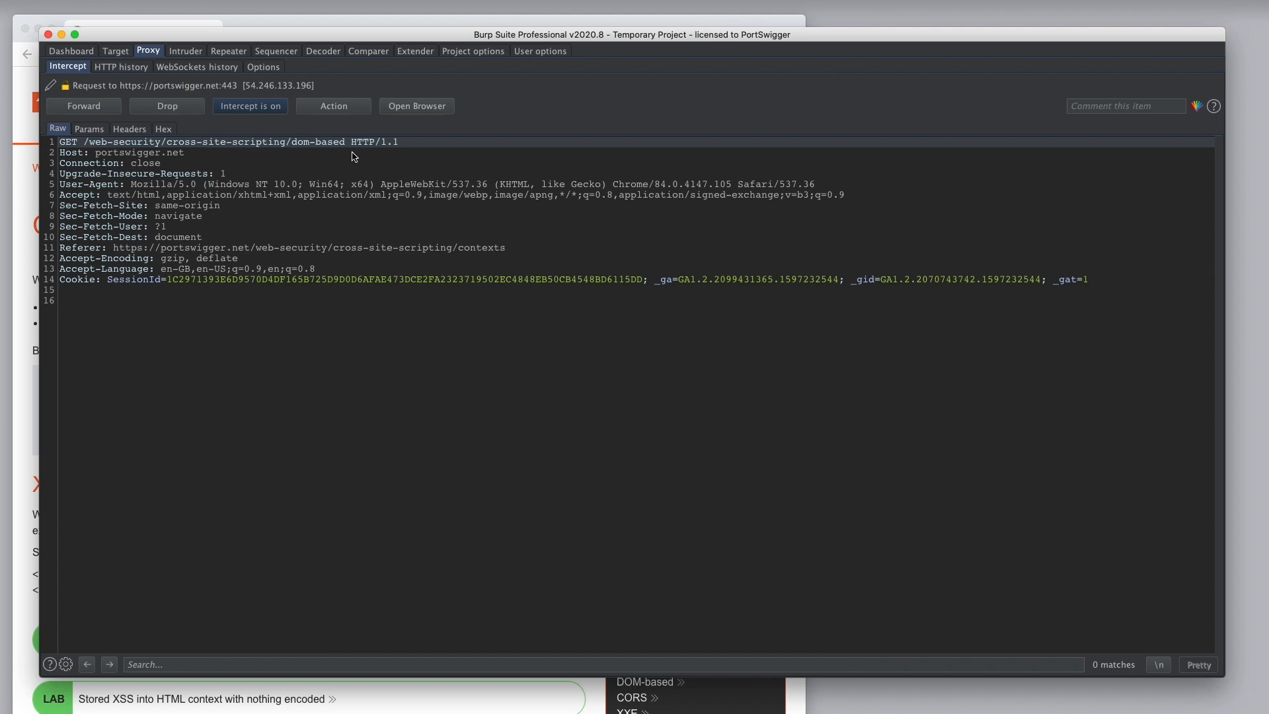
type("?x")
left_click(112, 107)
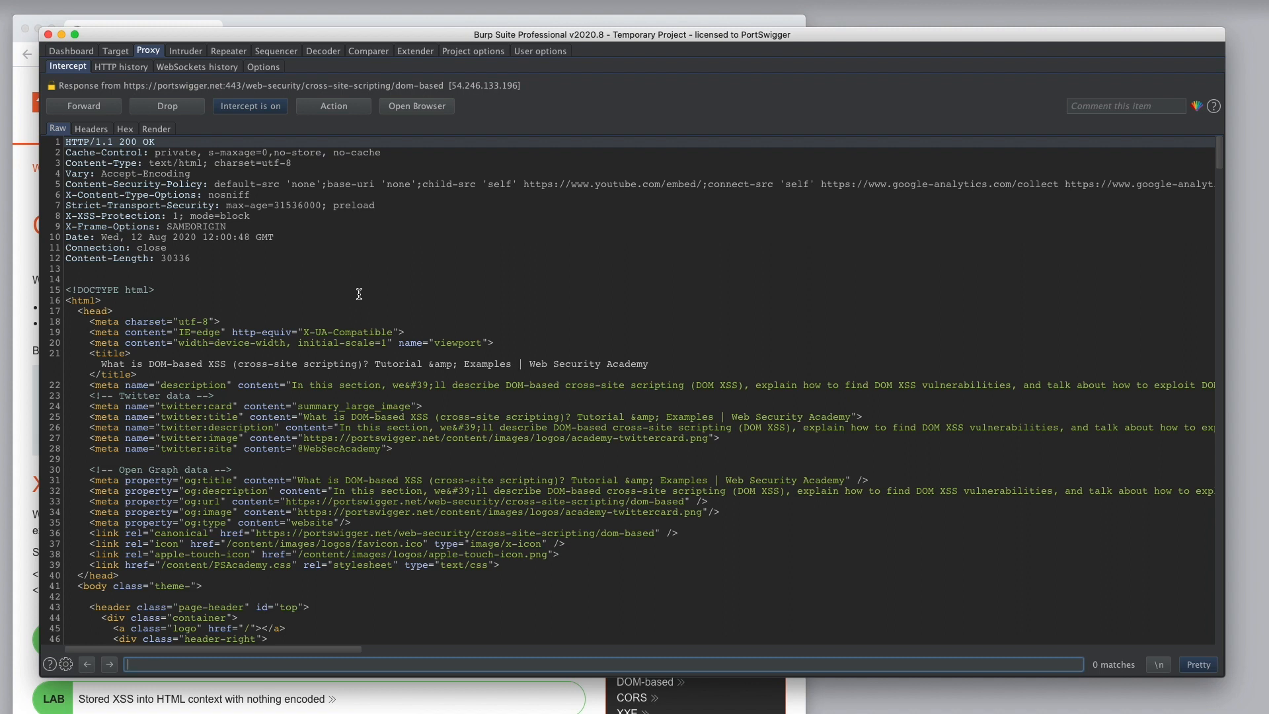
left_click(84, 106)
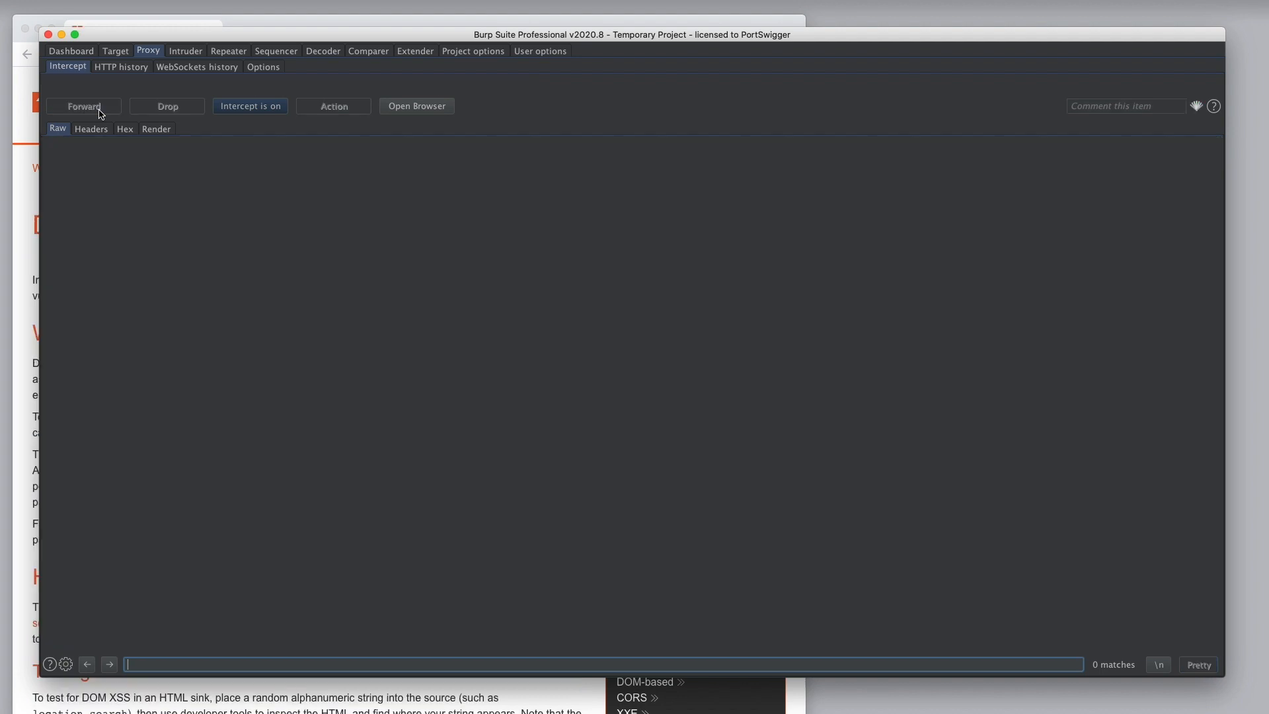
Step: Request the Exploiting XSS vulnerabilities page in the browser and review the actions for its intercepted request, including intercepting the response to it
left_click(27, 192)
left_click(731, 477)
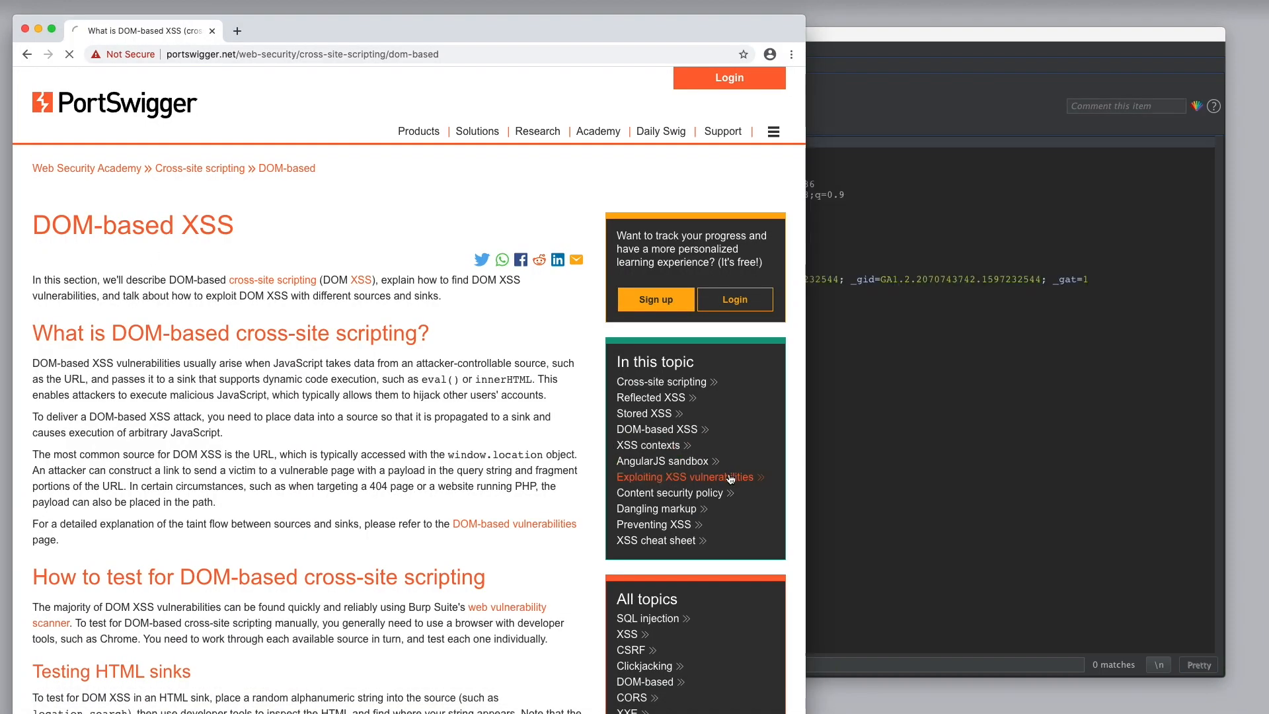
left_click(896, 382)
left_click(896, 382)
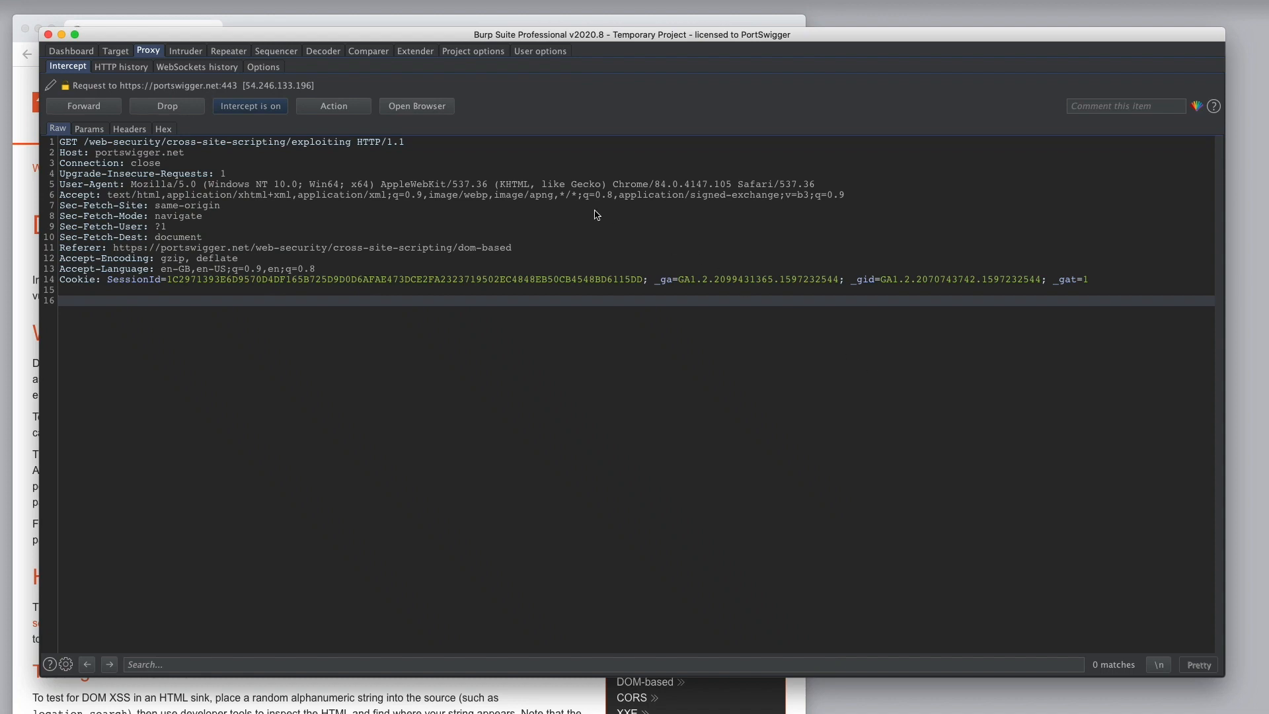
left_click(356, 109)
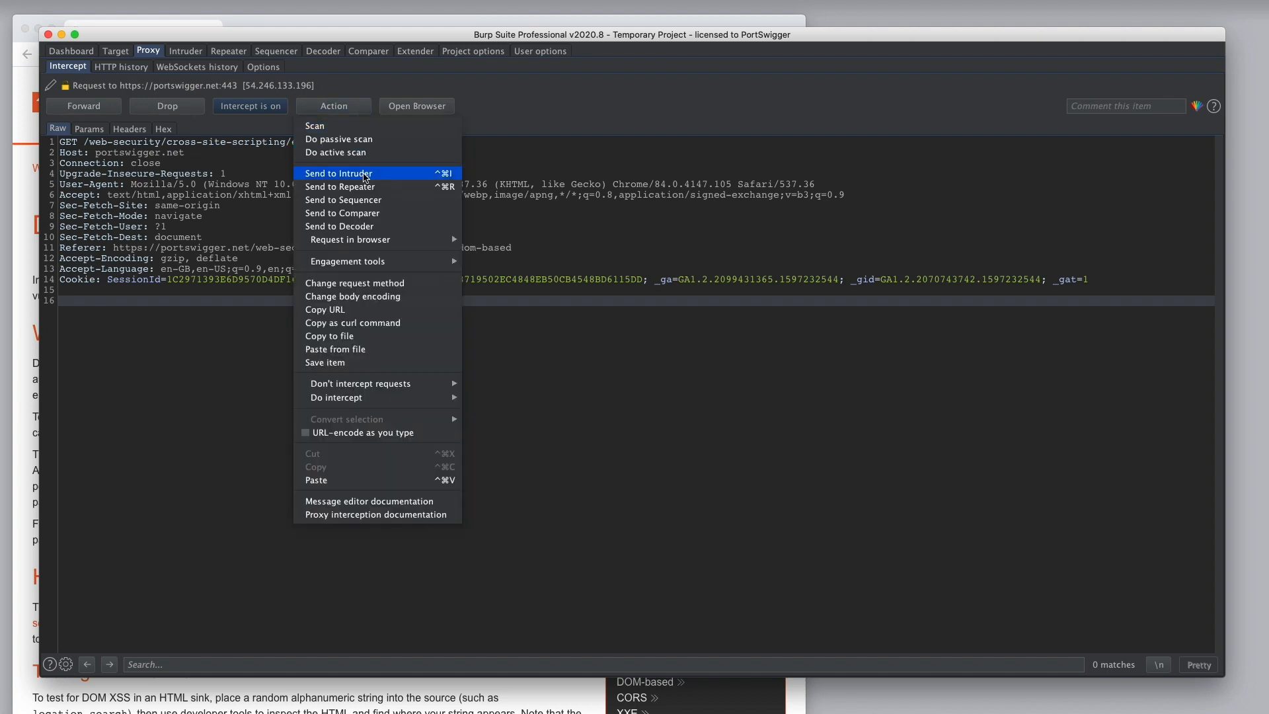
mouse_move(432, 390)
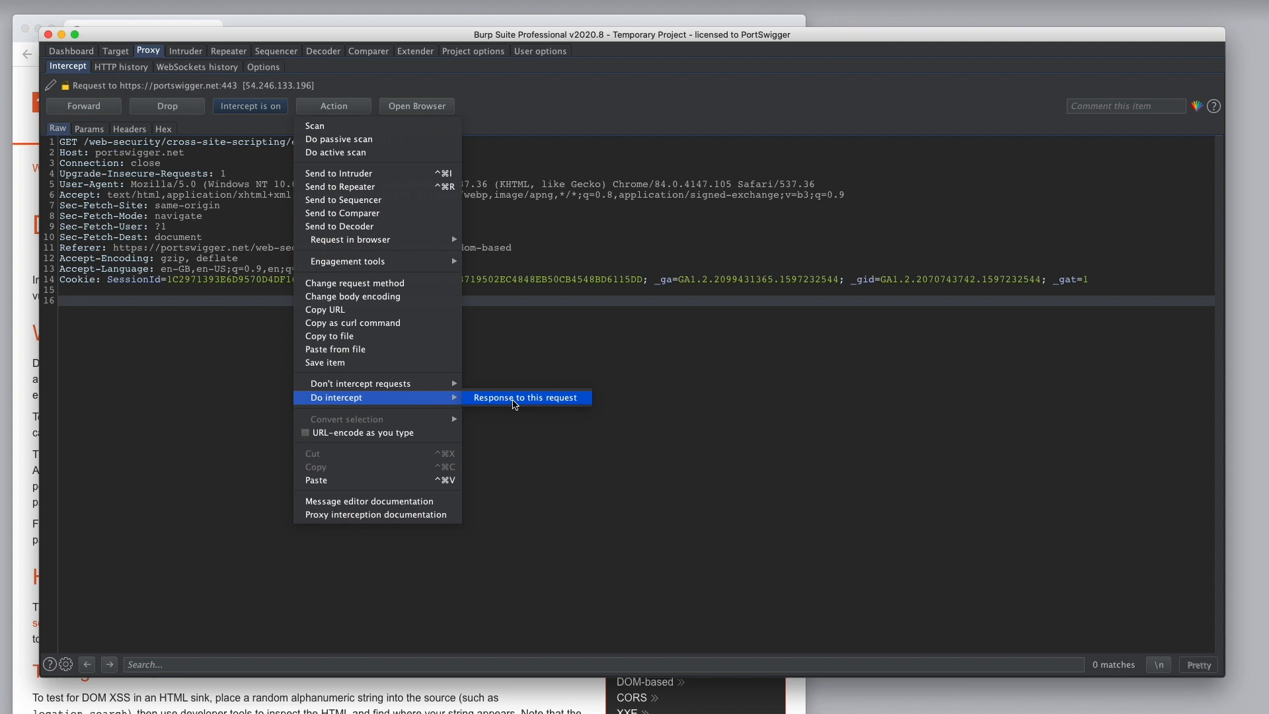
left_click(581, 474)
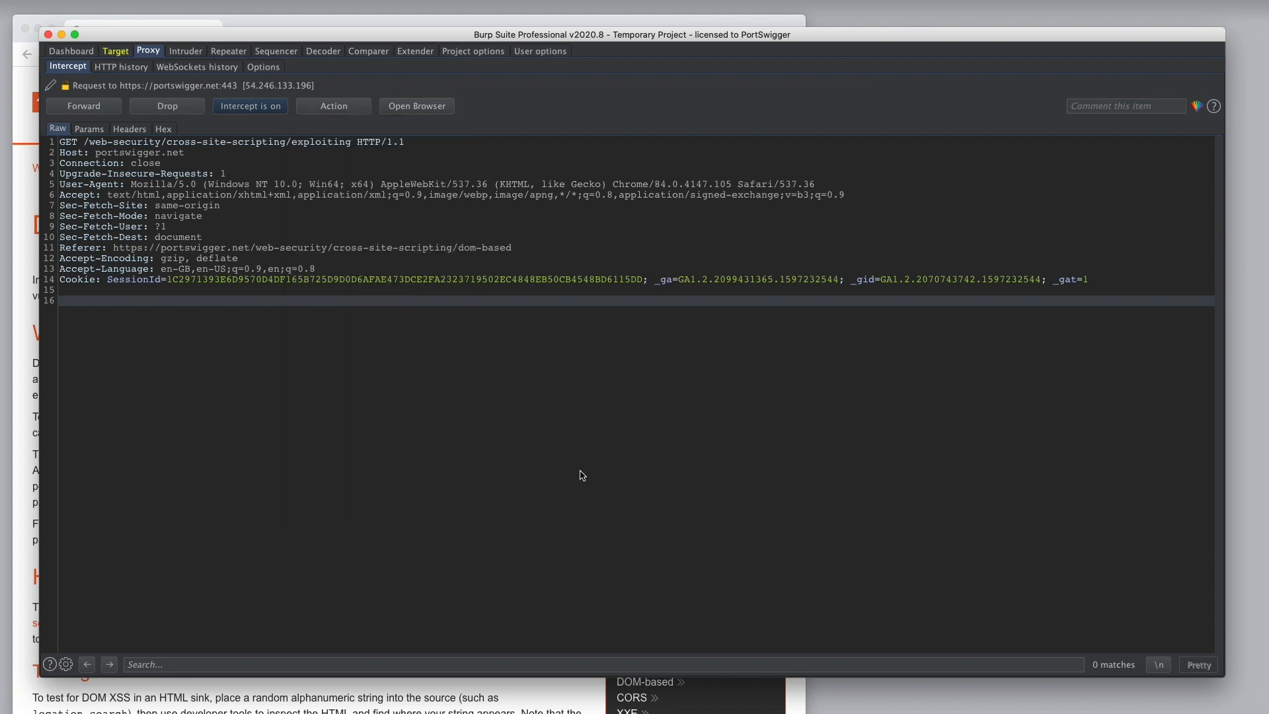